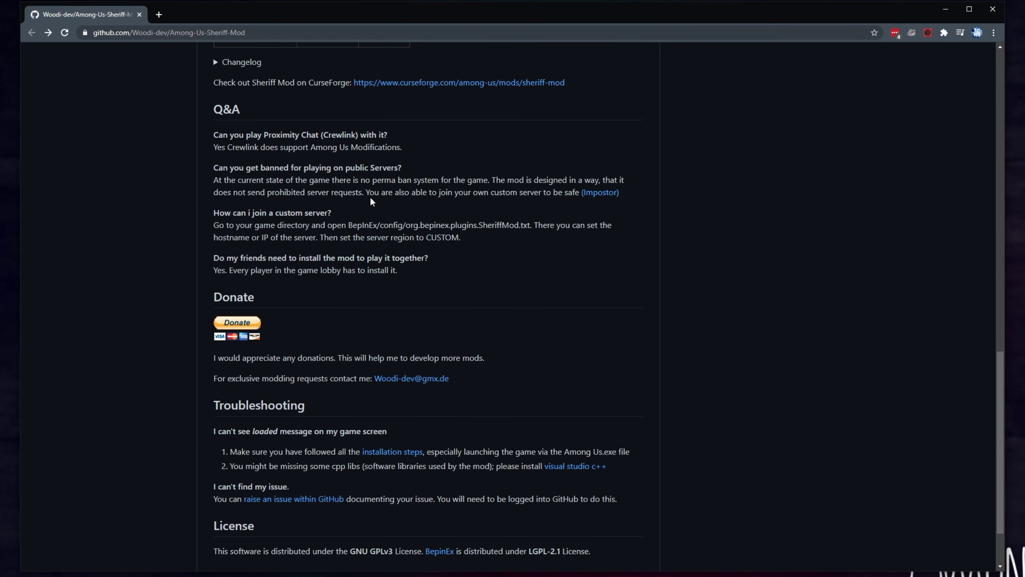
Step: Highlight the Sheriff Mod note on joining a custom Impostor server, then go to the Impostor repository page
double_click(371, 192)
drag(371, 192, 626, 196)
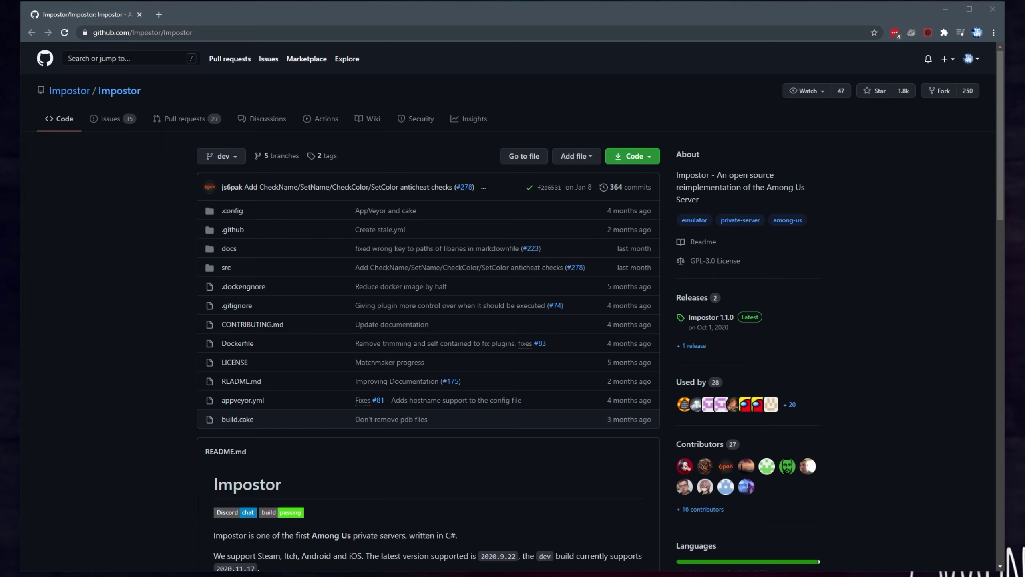
click(886, 278)
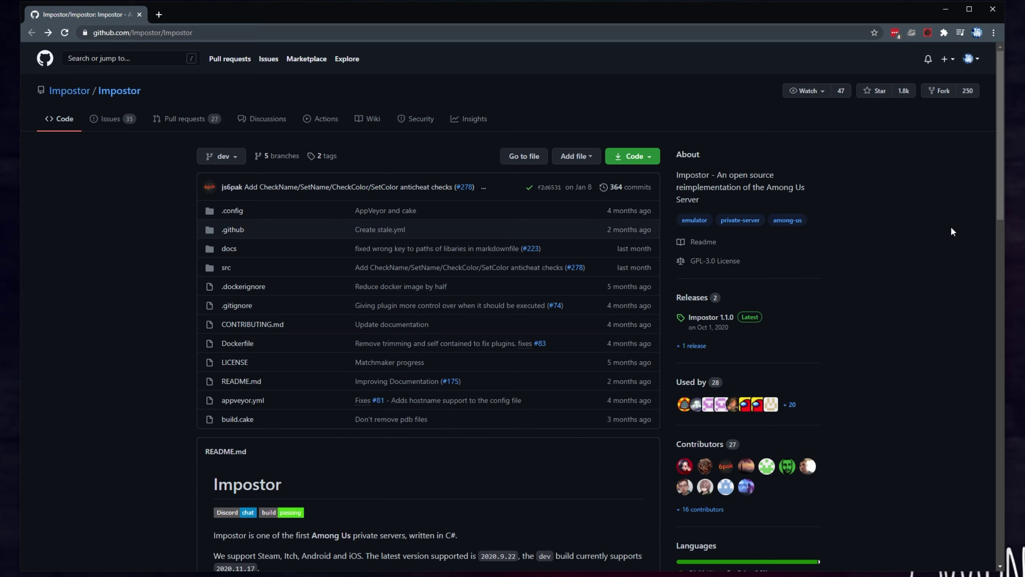
Step: Scroll to the README version table and open the v1.2.2 download link in a new tab
scroll(953, 229, down, 9)
triple_click(271, 233)
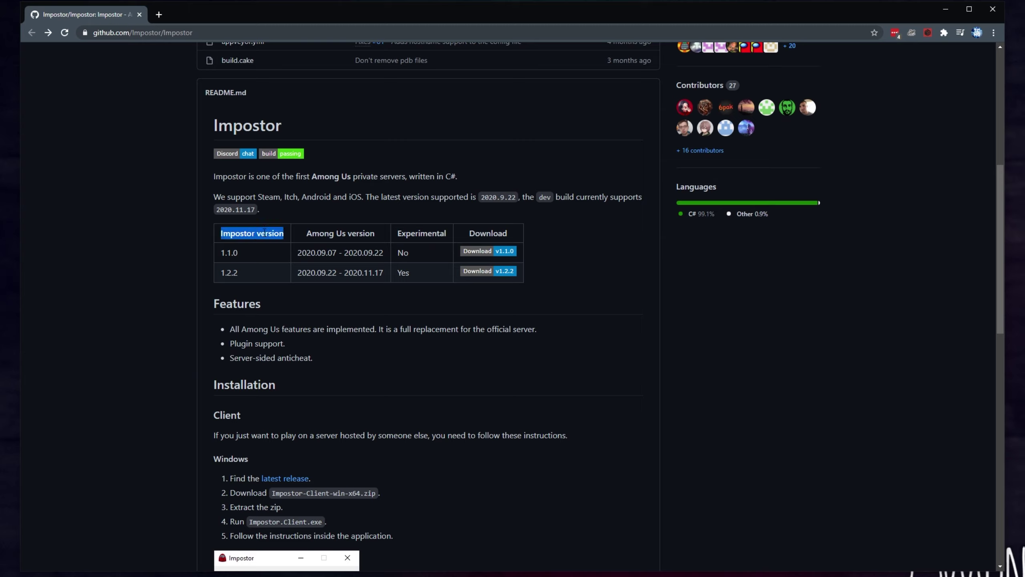
right_click(474, 270)
click(495, 277)
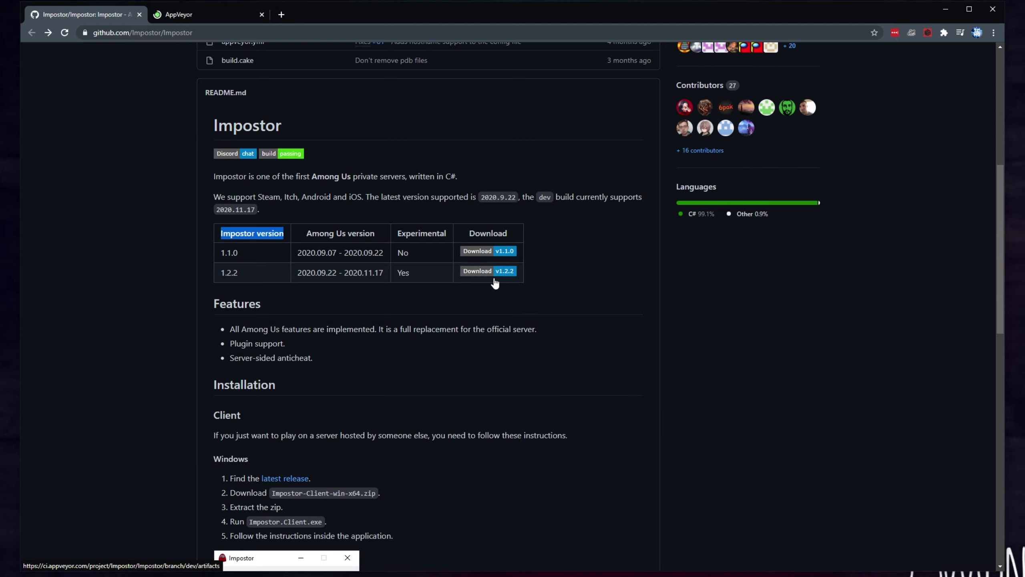
Step: Highlight the experimental 1.2.2 and stable 1.1.0 rows and the 1.2.2 'Yes' experimental flag
drag(220, 273, 428, 276)
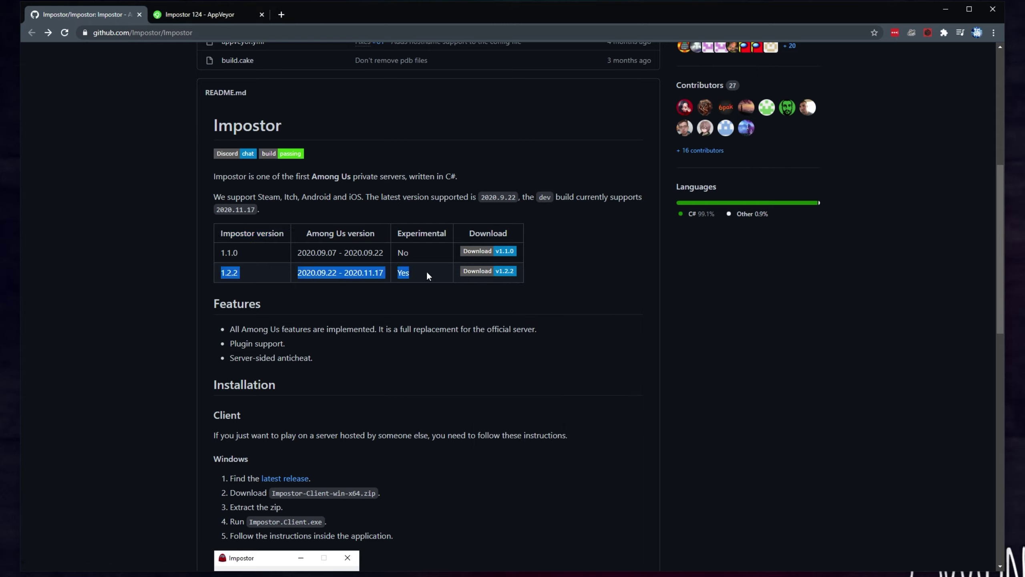
drag(426, 246, 243, 253)
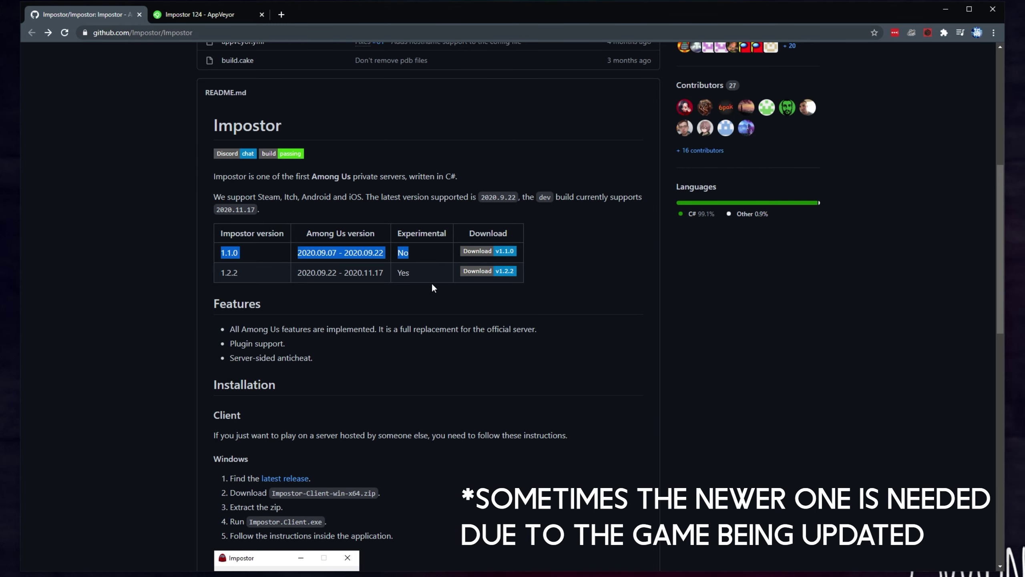
click(422, 253)
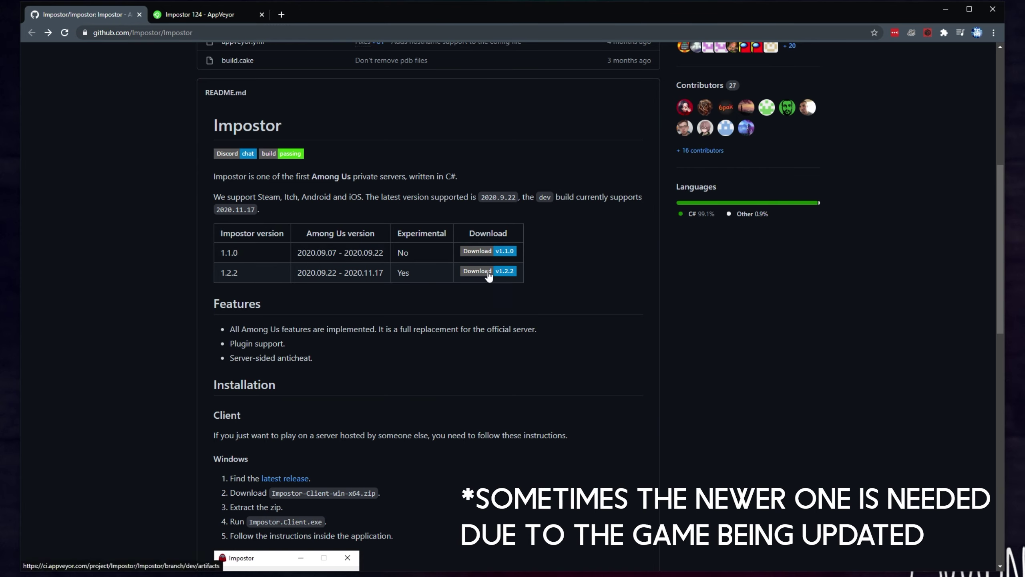
double_click(403, 273)
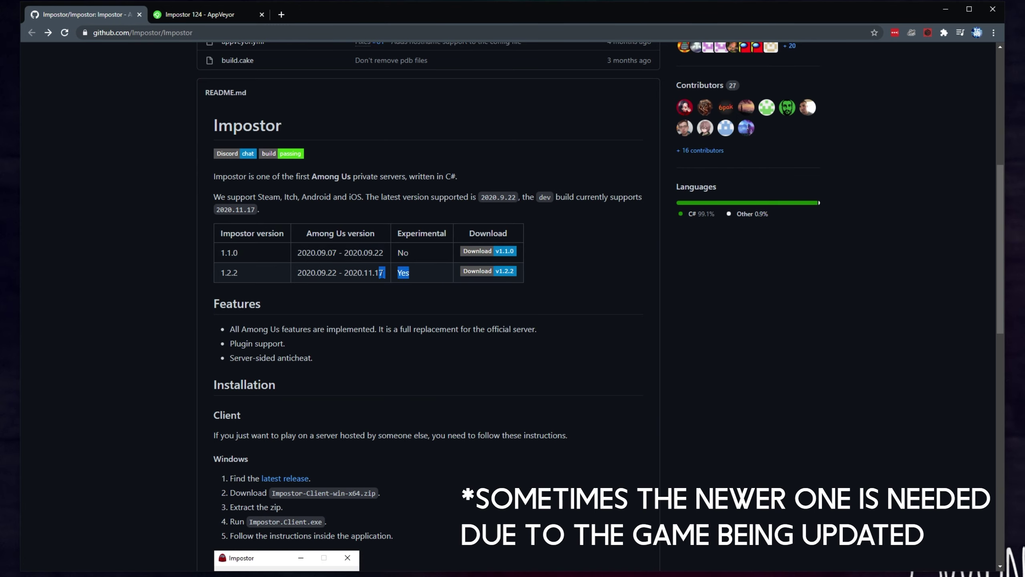
Step: Review the Impostor 1.2.2 build 124 artifacts on AppVeyor, then close that tab
click(210, 15)
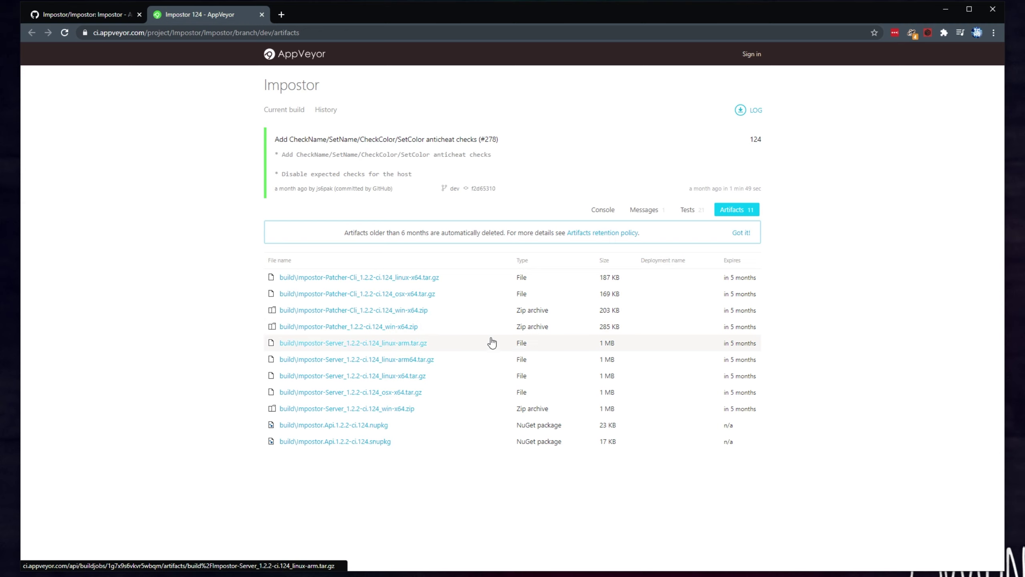
key(ctrl+w)
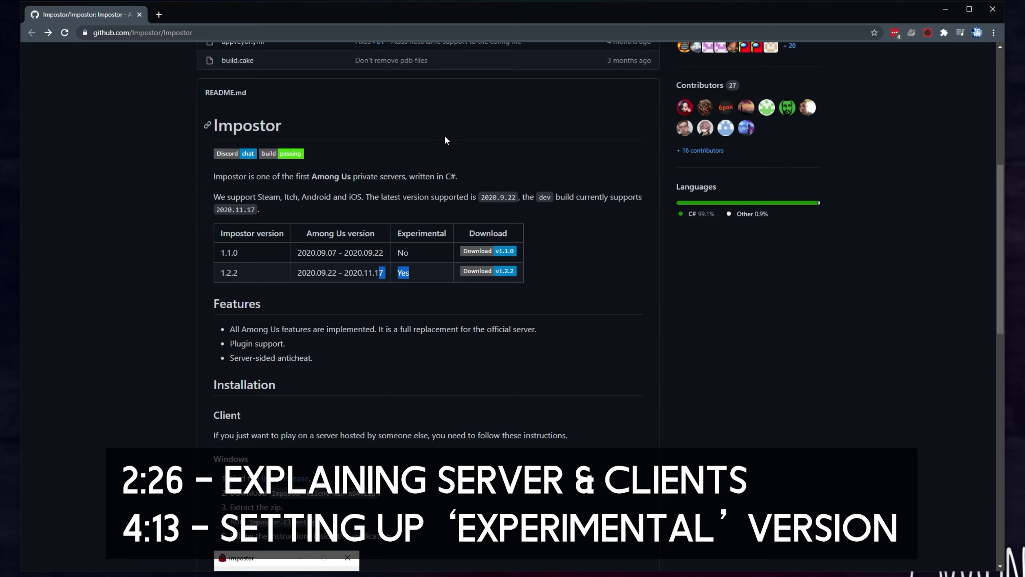
Step: Open the Impostor v1.1.0 release page from the README badge in a new tab
click(386, 182)
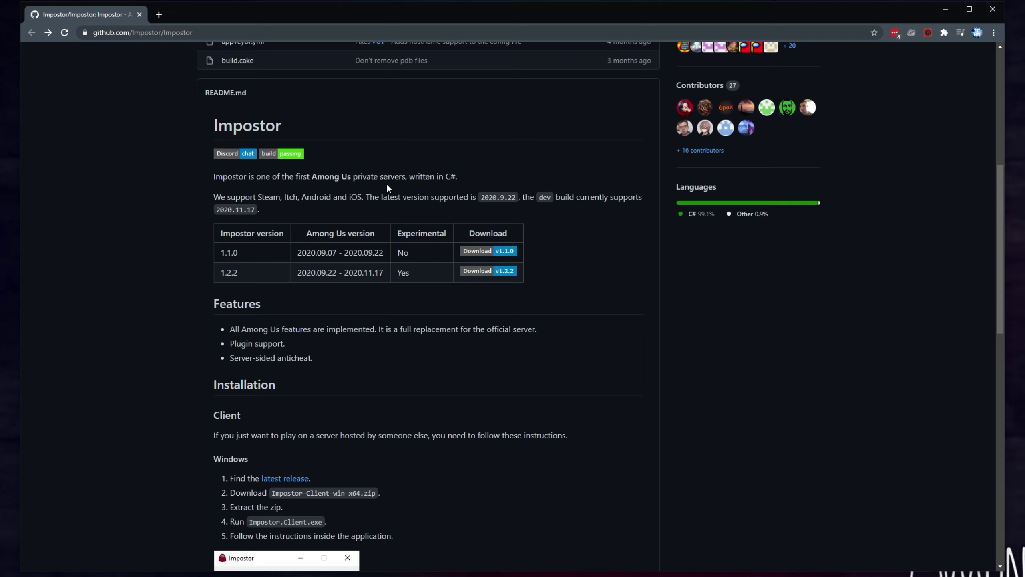
right_click(477, 251)
click(495, 257)
click(203, 14)
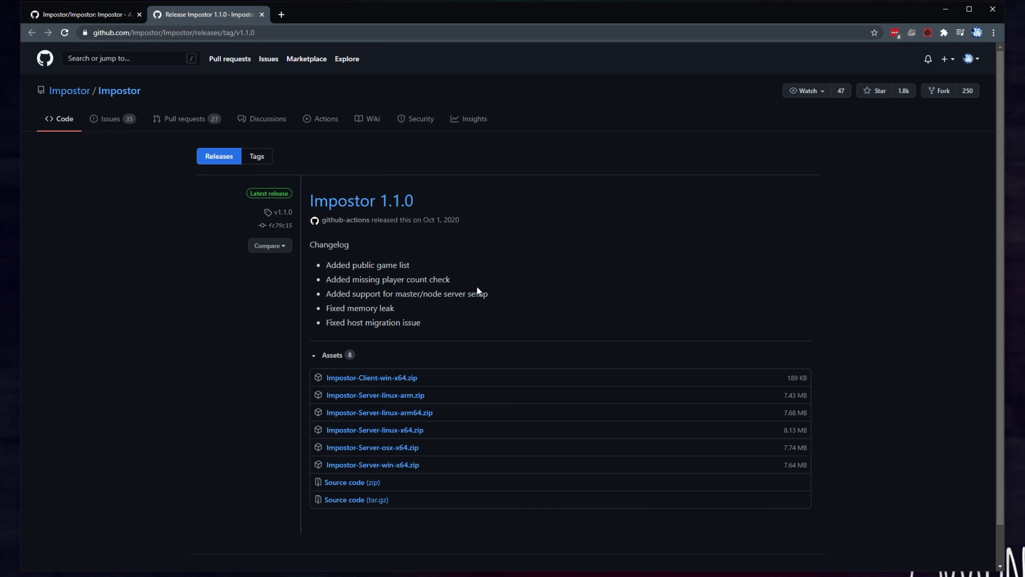
Step: Download Impostor-Client-win-x64.zip and Impostor-Server-win-x64.zip from the release Assets
scroll(476, 285, down, 1)
scroll(476, 285, up, 1)
click(375, 379)
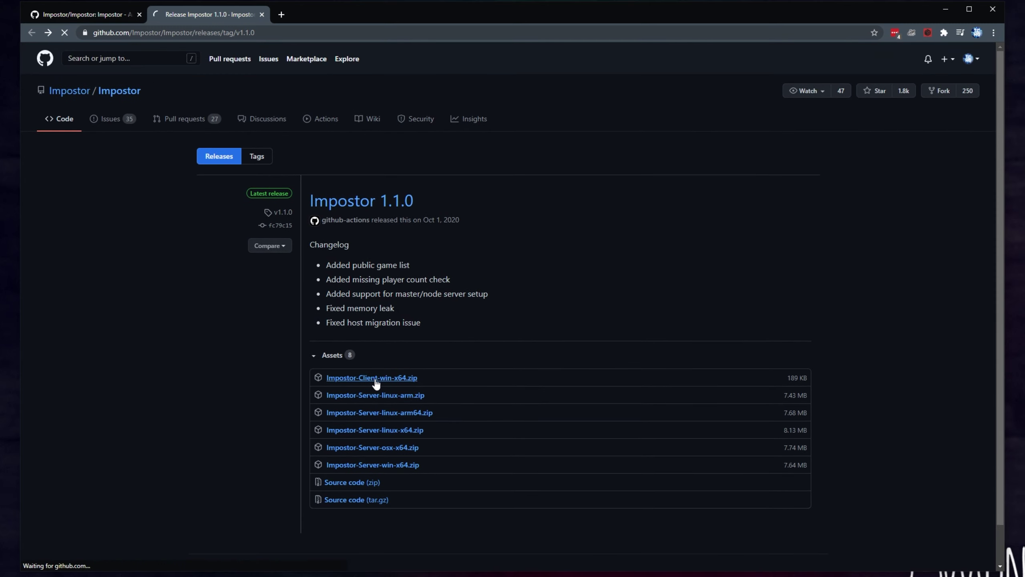
click(369, 465)
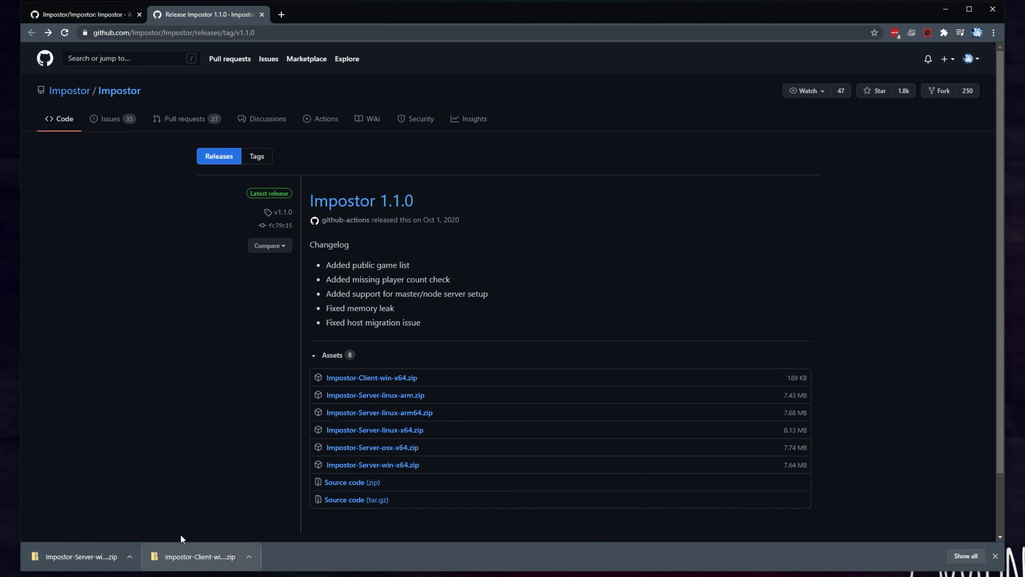
Step: Create a desktop folder 'Imposter' and move the server zip's files into it
click(94, 557)
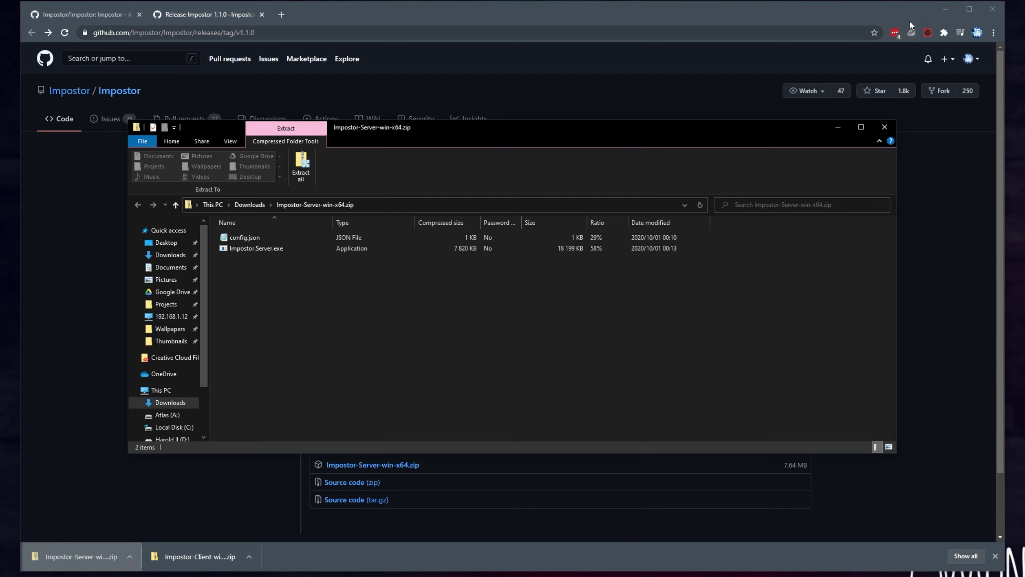
click(945, 8)
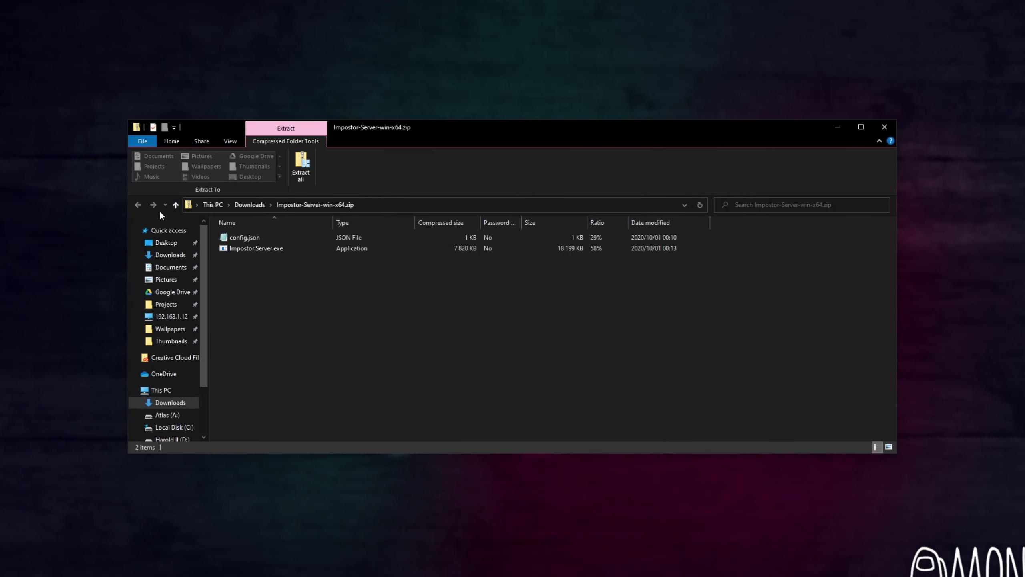
right_click(102, 232)
mouse_move(125, 383)
click(278, 388)
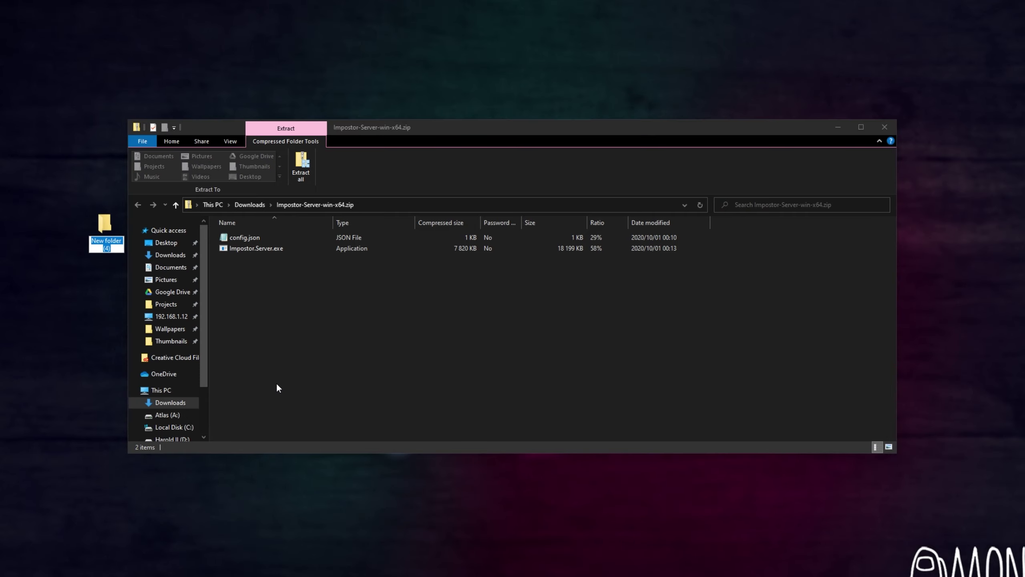
text(Imposter)
key(Return)
click(281, 309)
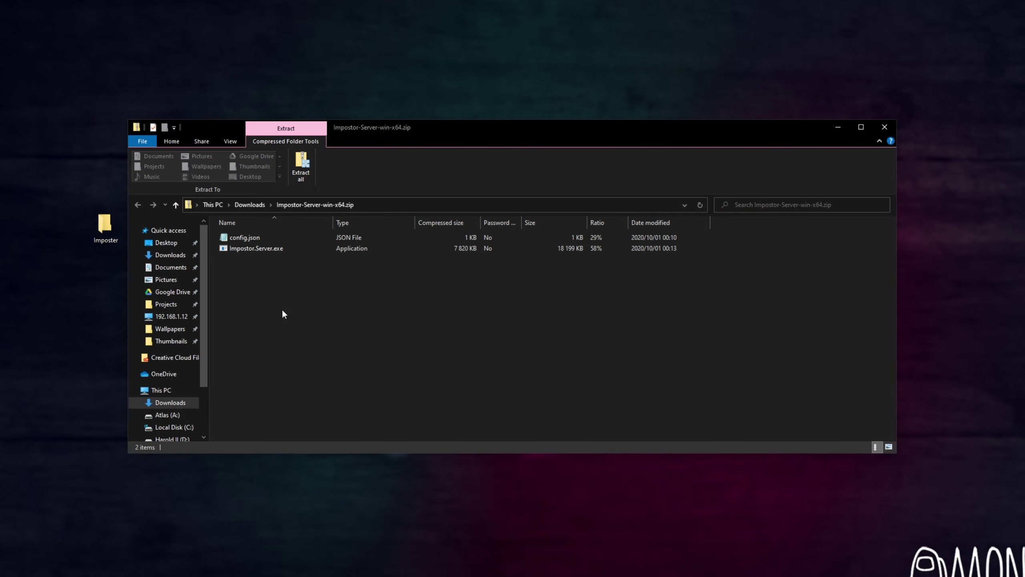
drag(281, 310, 109, 232)
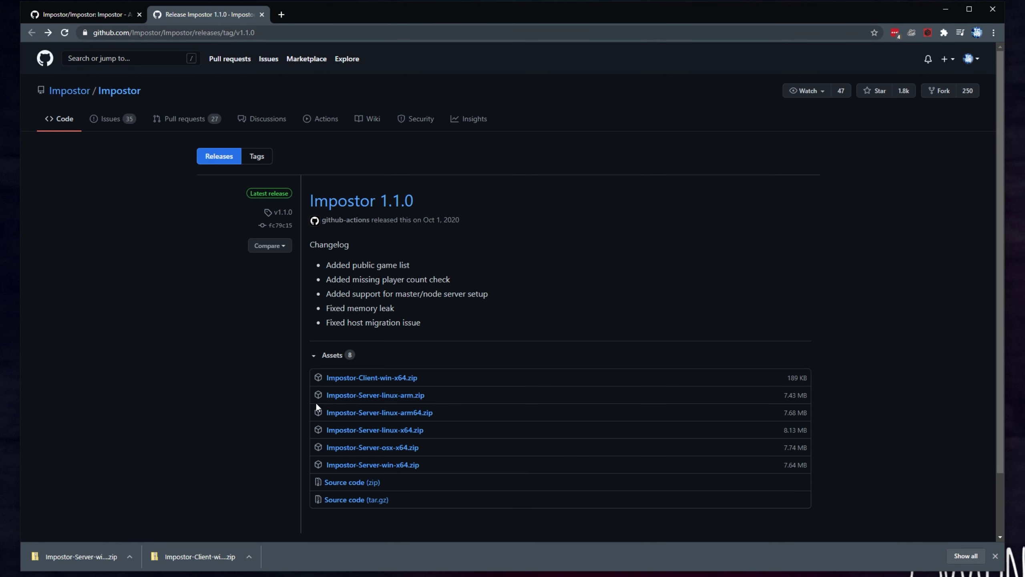
Step: Create a desktop folder 'Imposter Client' and copy the five client zip files into it
click(200, 557)
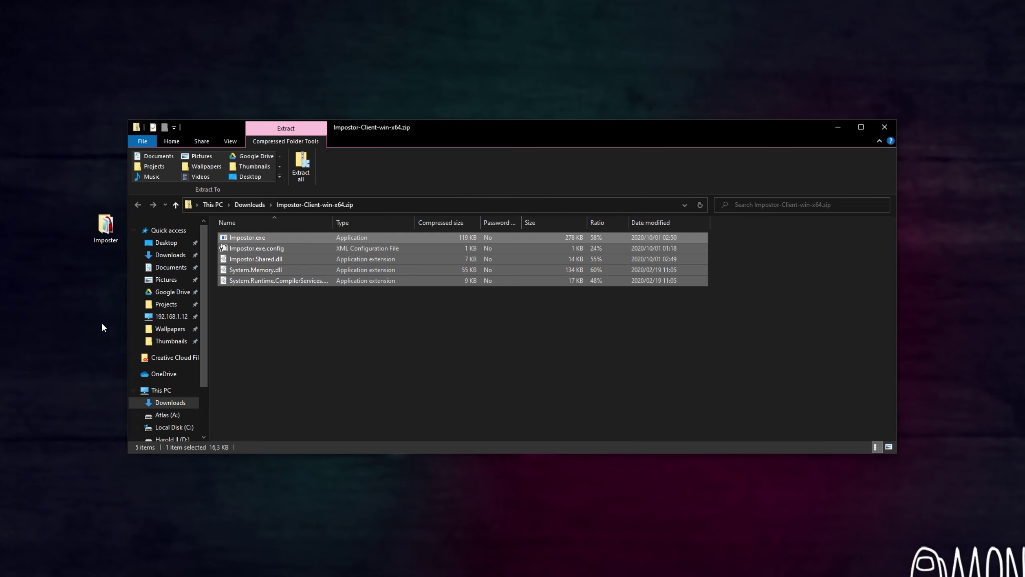
right_click(101, 275)
mouse_move(144, 407)
click(277, 420)
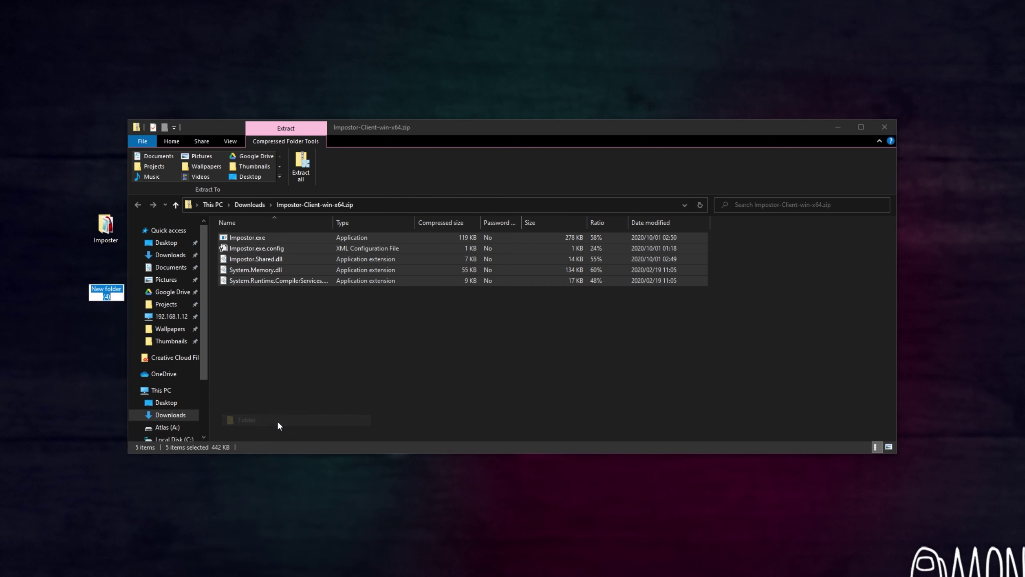
text(Imposter Cl)
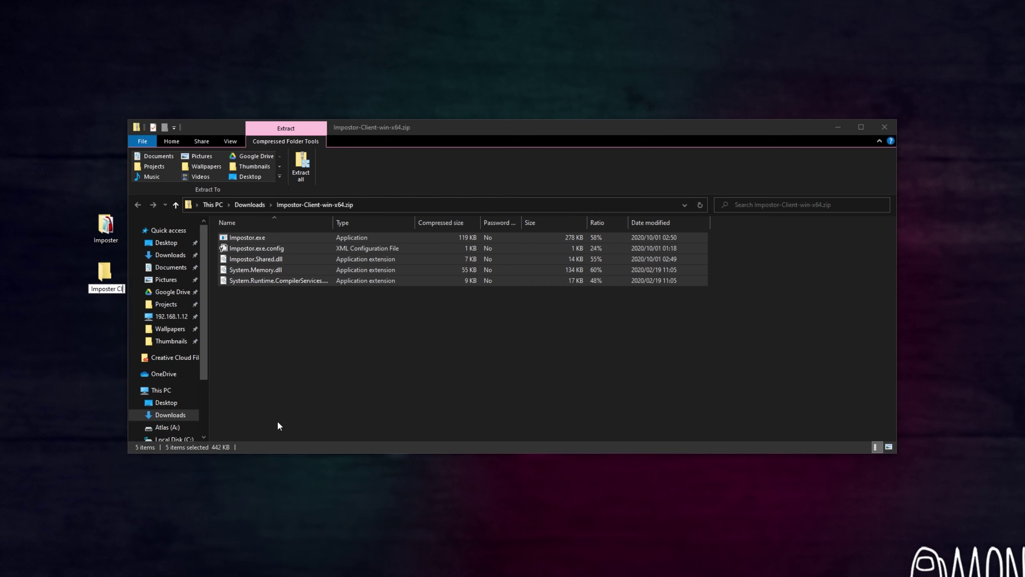
text(ient)
key(Return)
drag(304, 282, 106, 274)
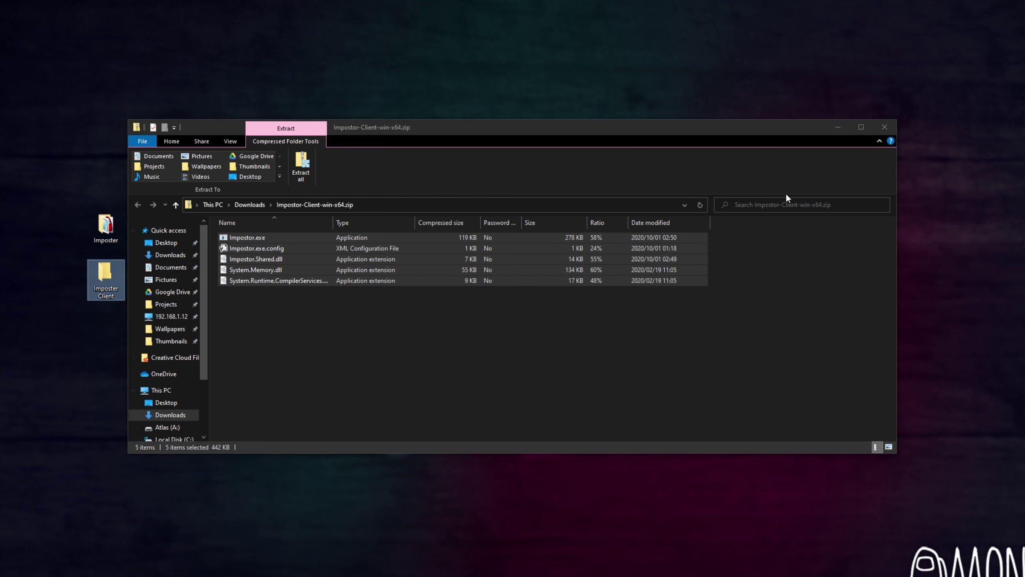
click(884, 127)
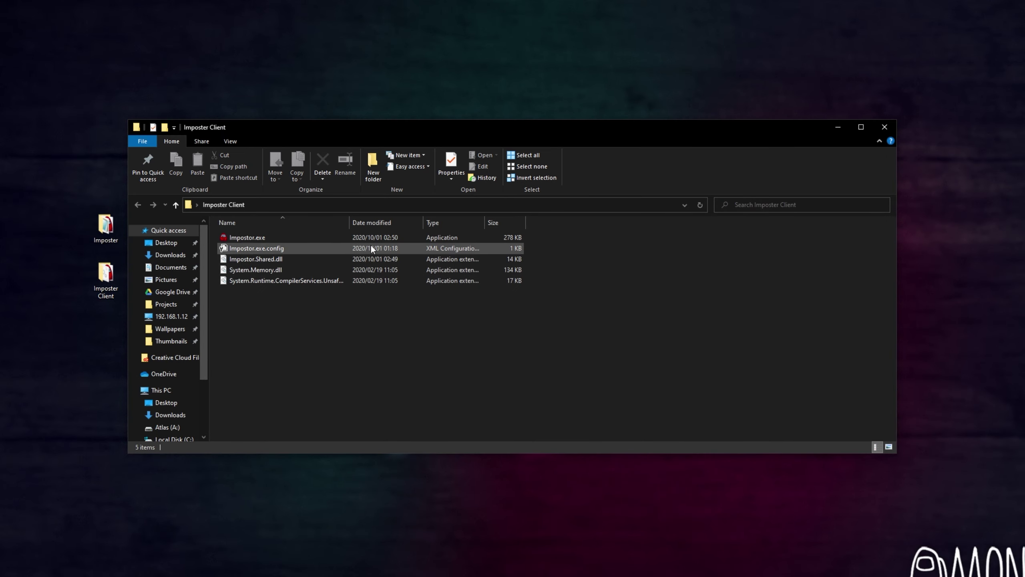
Step: Run the Impostor client and save 127.0.0.1 as the server address
double_click(353, 236)
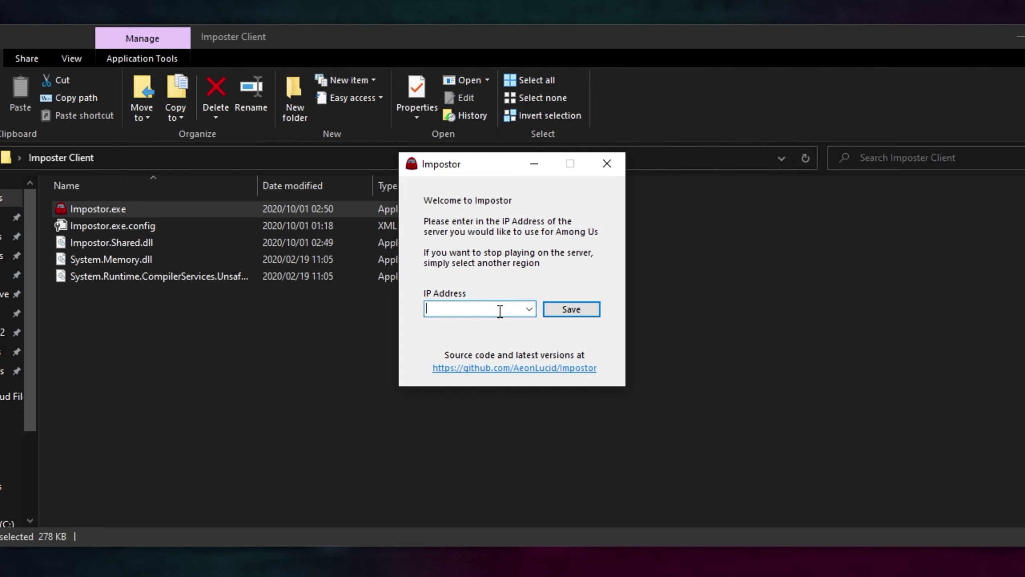
text(127.0.0.1)
click(567, 305)
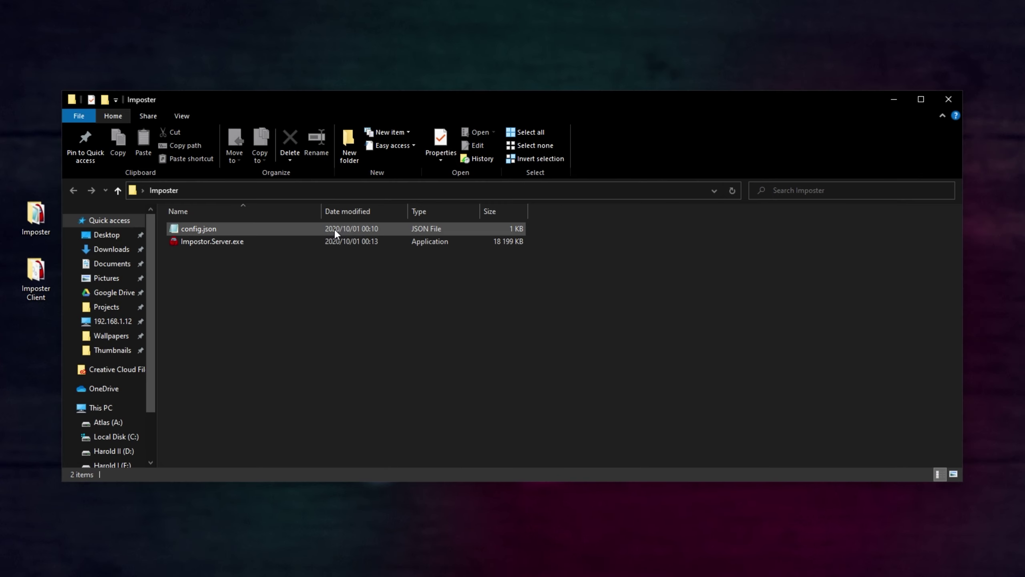
Step: Review config.json in Notepad (PublicIp 127.0.0.1, port 22023) and close it
double_click(334, 229)
key(ctrl+a)
click(488, 295)
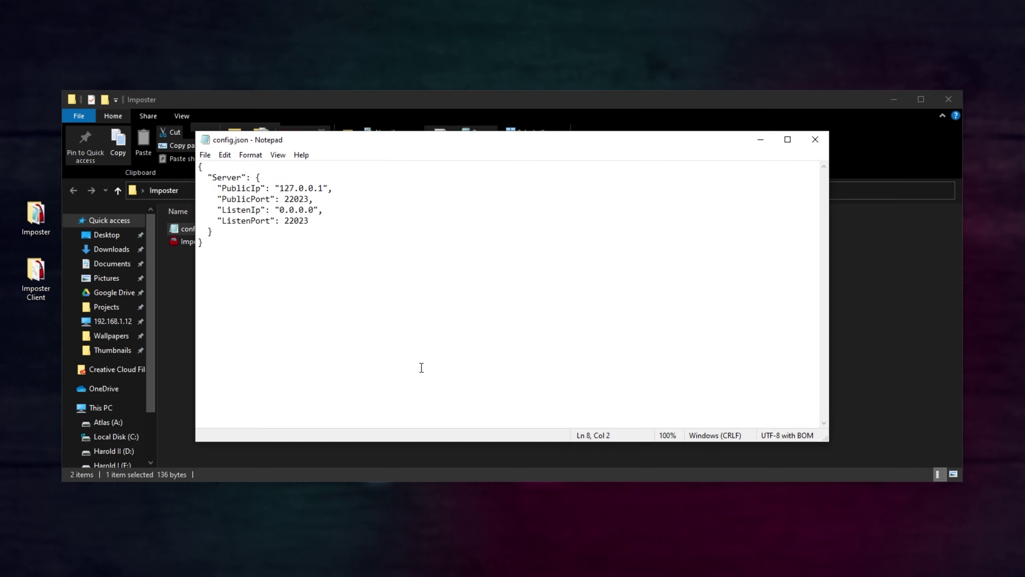
key(ctrl+a)
click(358, 410)
click(815, 139)
click(220, 243)
Step: Launch Impostor.Server.exe and centre its console showing the matchmaker on port 22023
double_click(220, 242)
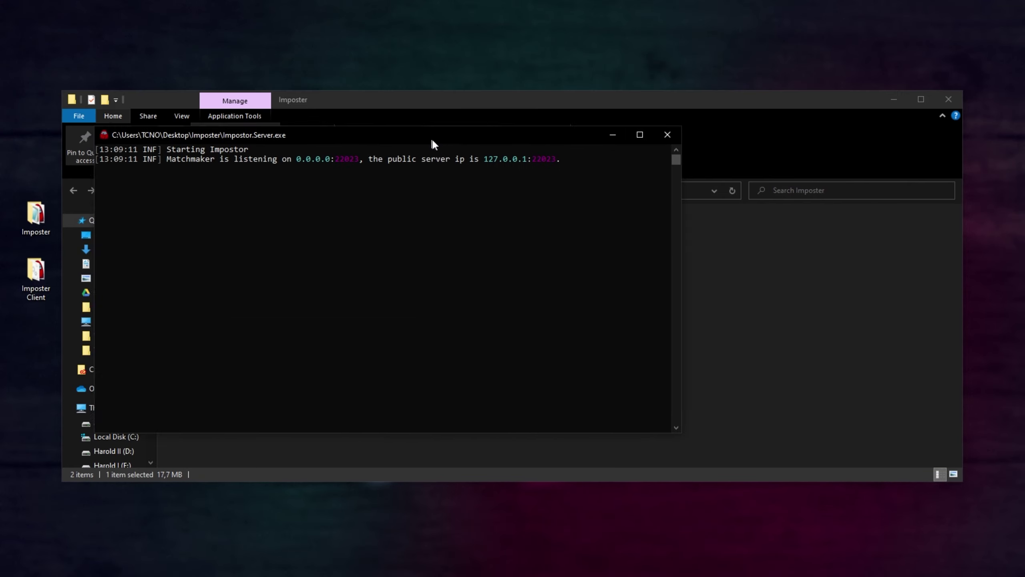
drag(432, 138, 585, 147)
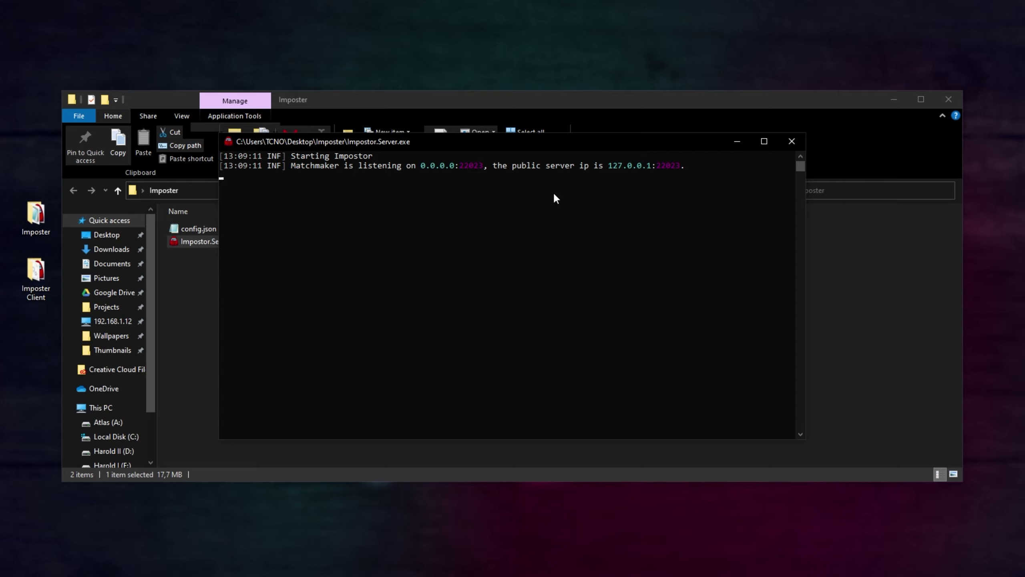
Step: Rerun Impostor.exe from Imposter Client, save 127.0.0.1 again and confirm the message
click(892, 103)
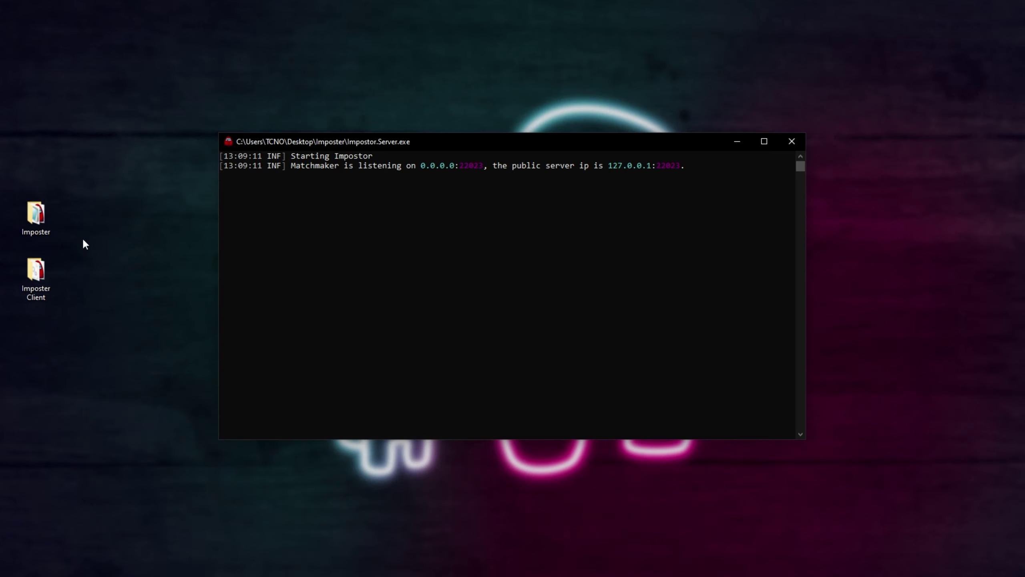
double_click(52, 266)
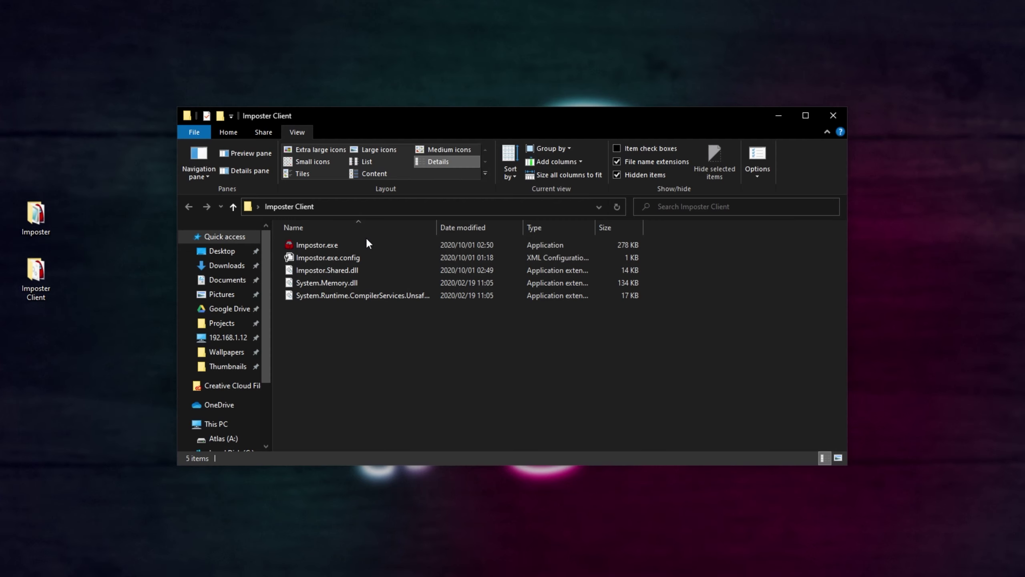
double_click(363, 241)
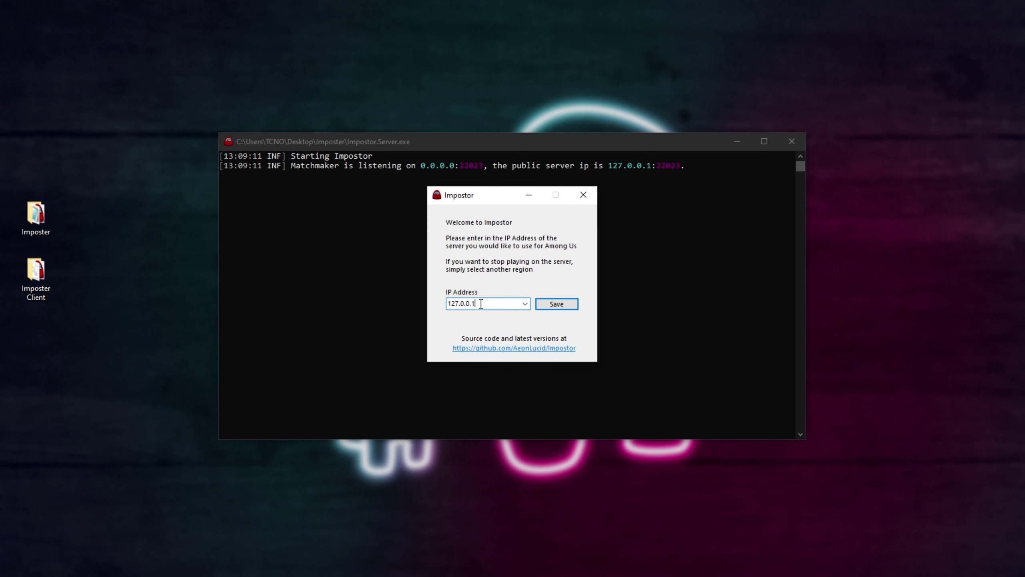
drag(480, 303, 432, 312)
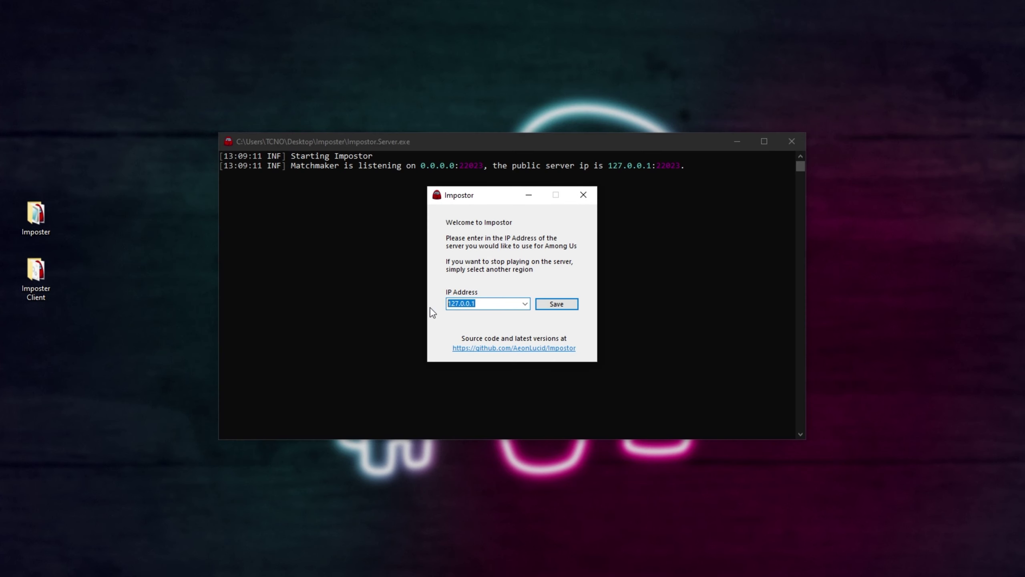
click(500, 305)
click(557, 303)
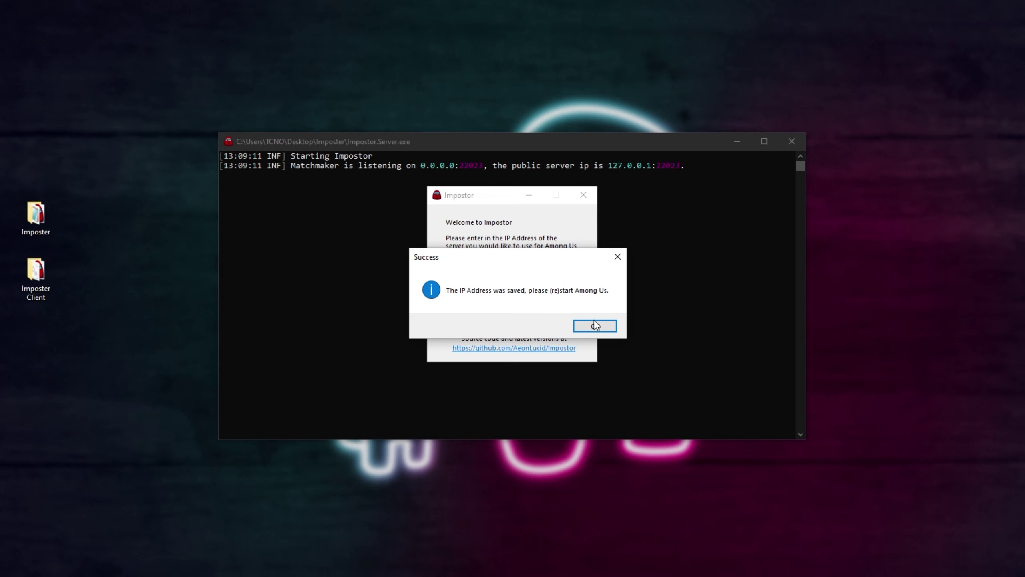
click(594, 319)
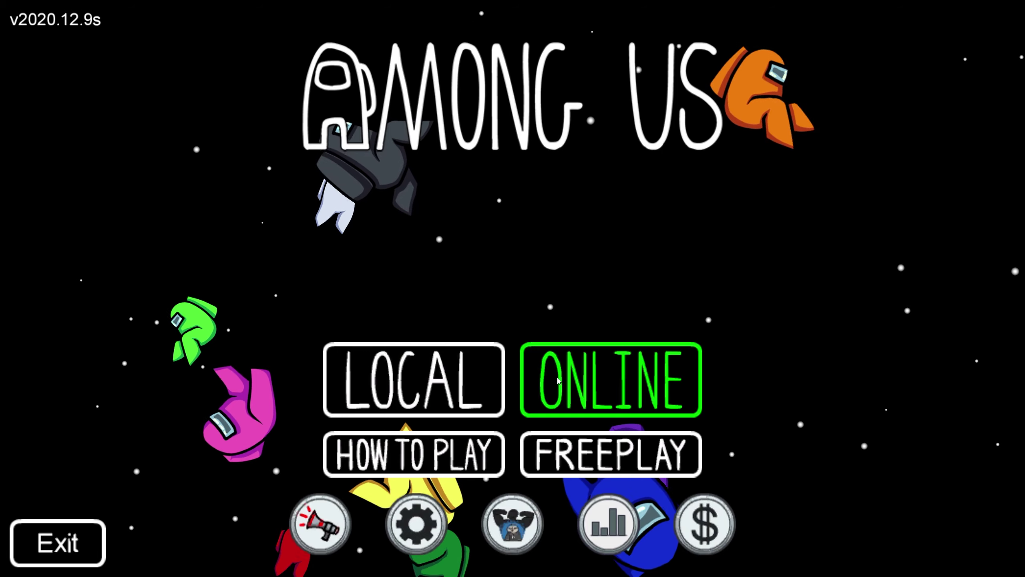
Step: Try hosting an online Among Us game, dismiss the older-version error and quit the game
click(573, 378)
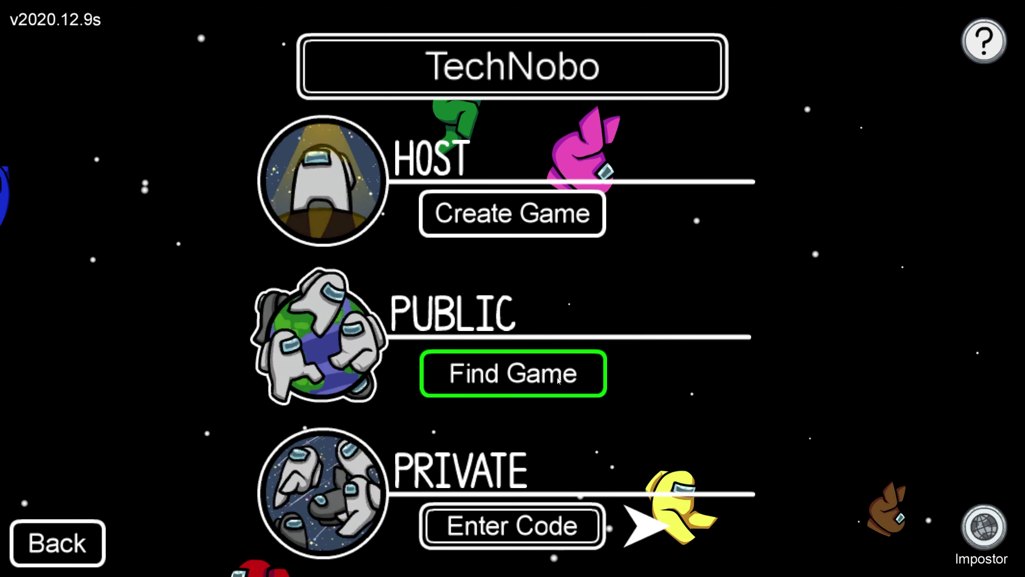
click(515, 215)
click(926, 535)
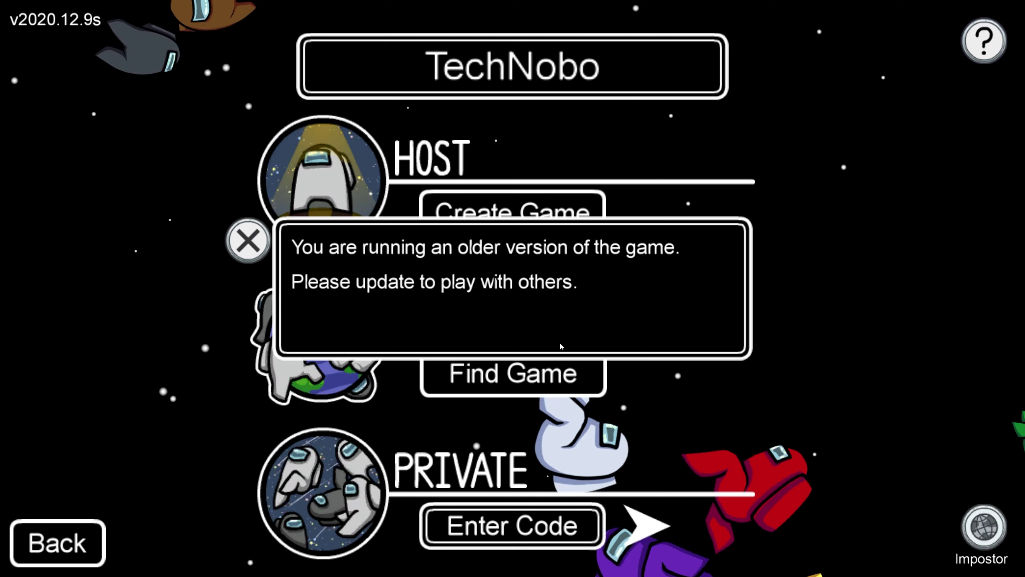
click(264, 247)
click(95, 558)
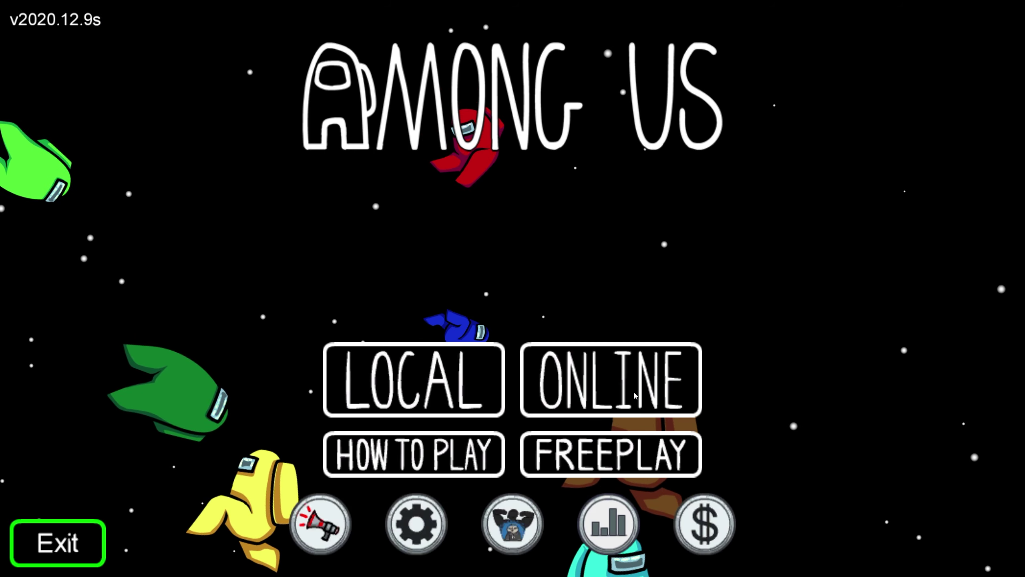
key(alt+F4)
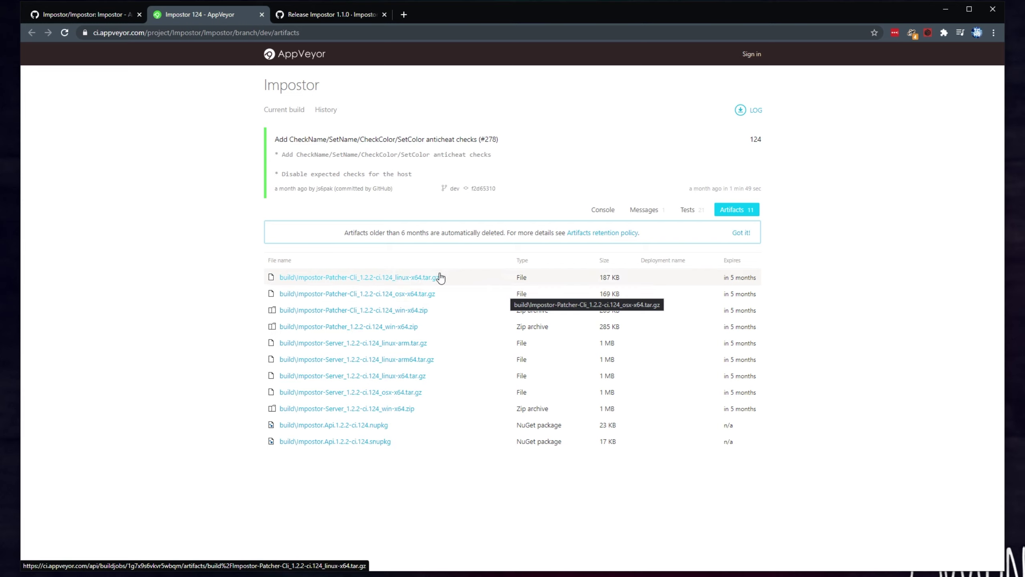
Step: Download the Patcher and Server 1.2.2-ci.124 win-x64 zips from AppVeyor and open both
right_click(391, 330)
click(405, 334)
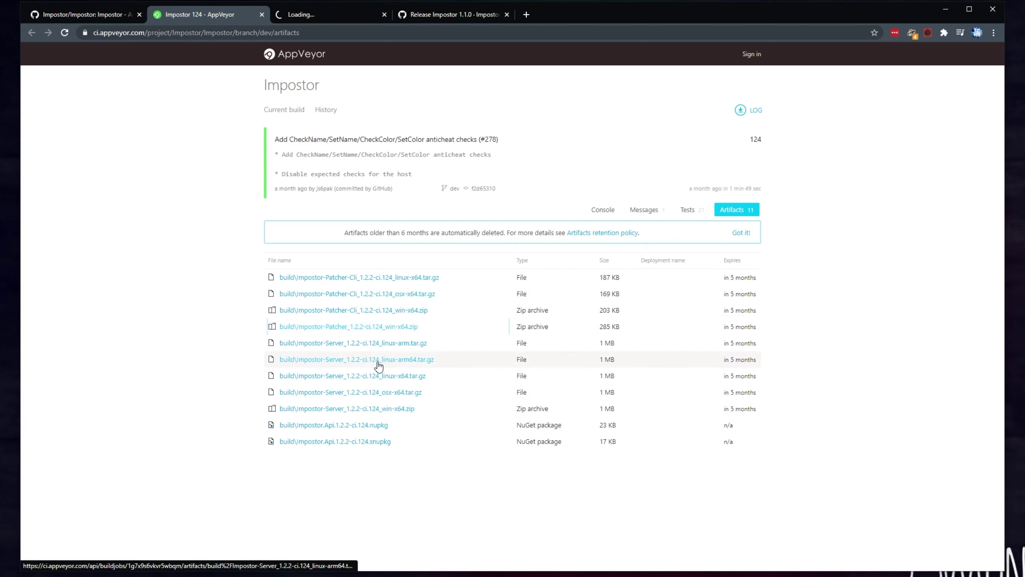
right_click(354, 415)
click(370, 418)
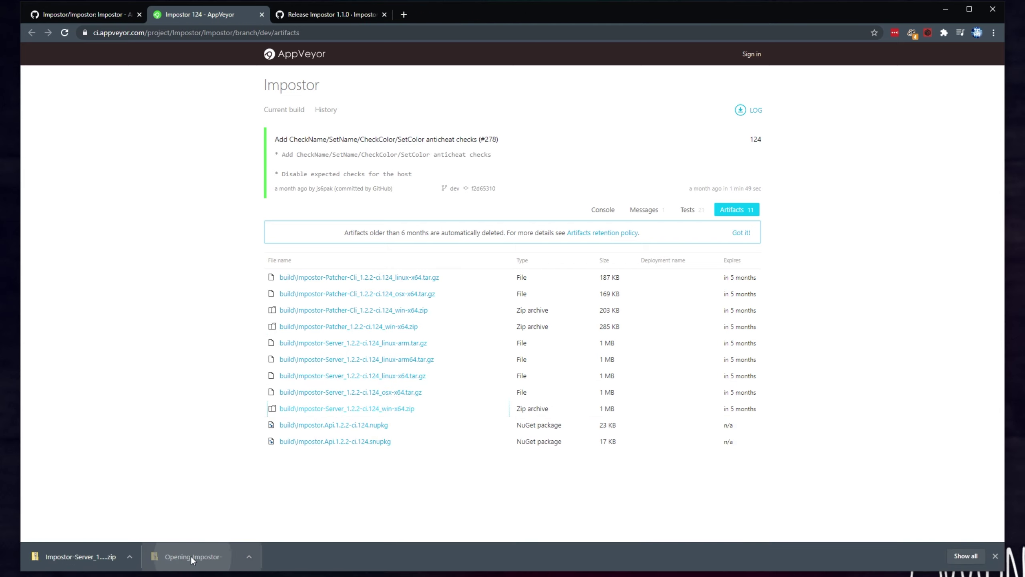
click(185, 556)
click(91, 557)
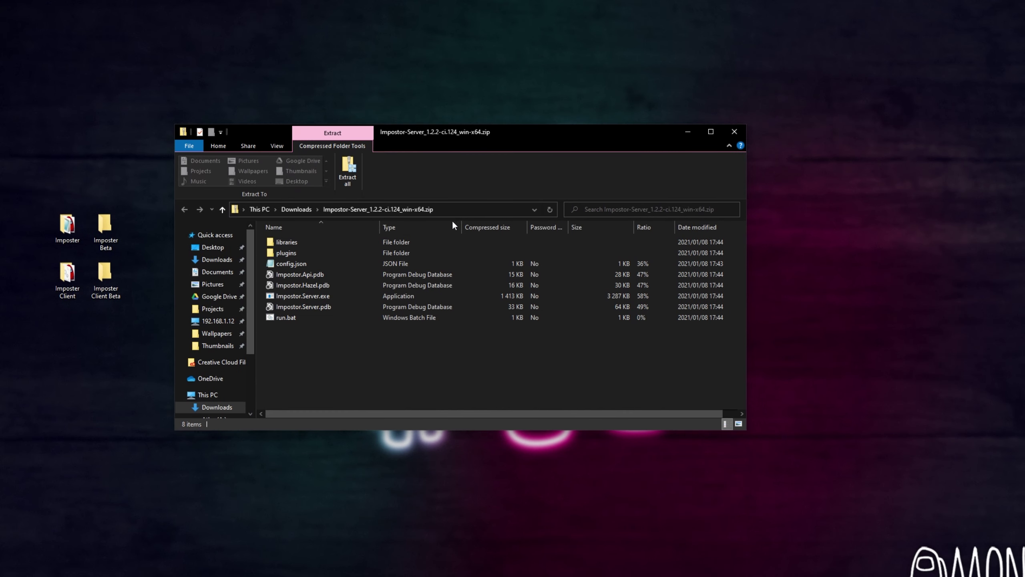
Step: Copy all the server zip's files into the Imposter Beta desktop folder
drag(524, 396, 371, 226)
drag(341, 251, 104, 230)
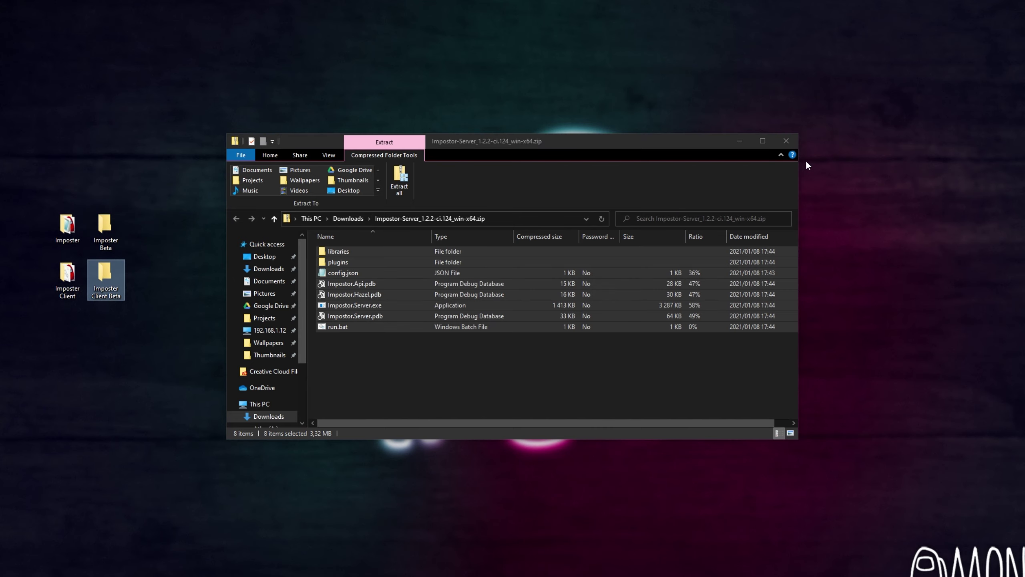
click(786, 140)
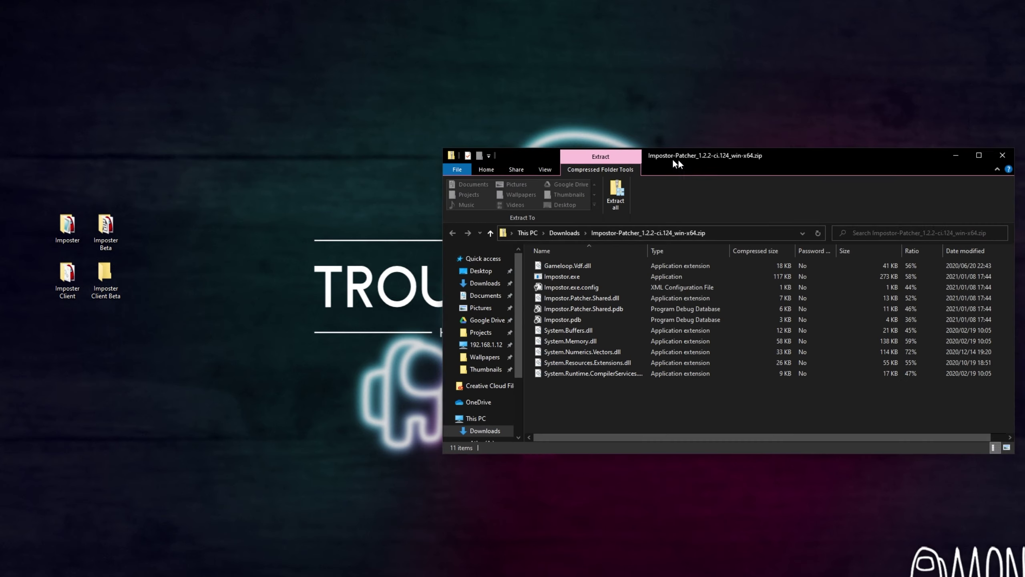
Step: Copy all the patcher zip's files into the Imposter Client Beta desktop folder
drag(677, 159, 456, 143)
drag(479, 371, 112, 280)
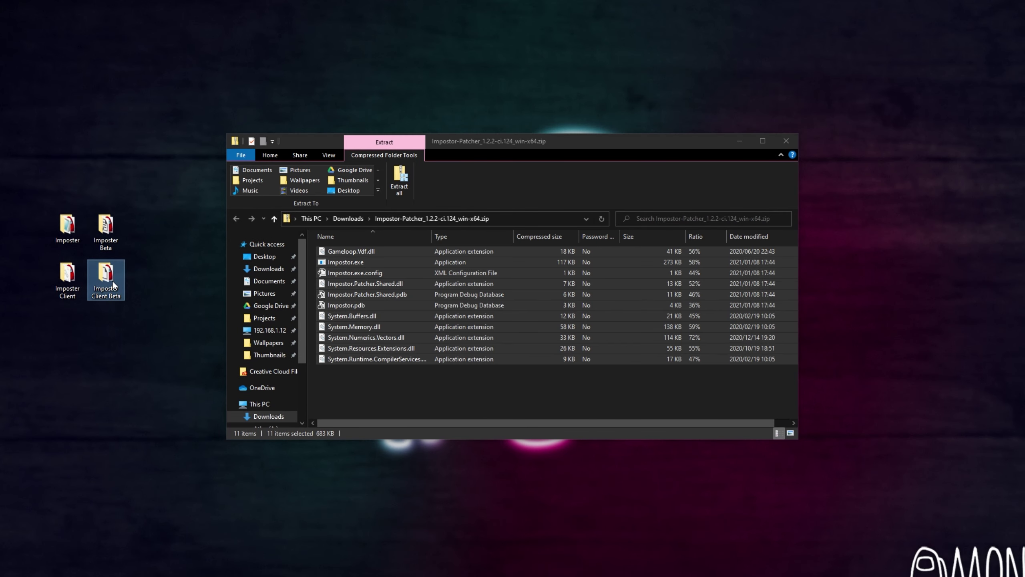
drag(462, 244, 566, 363)
click(560, 387)
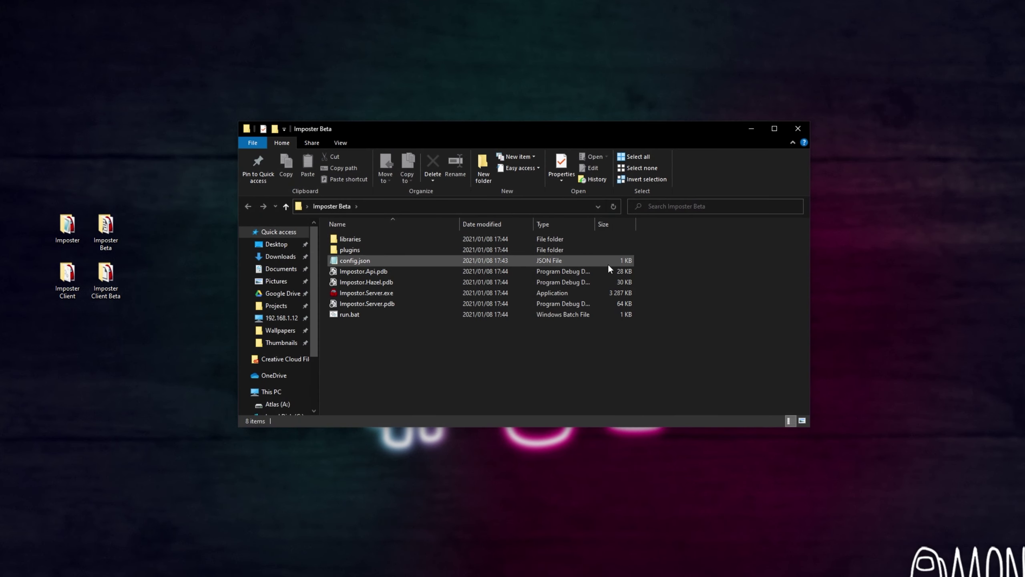
Step: Review the server settings in config.json in Notepad
double_click(588, 273)
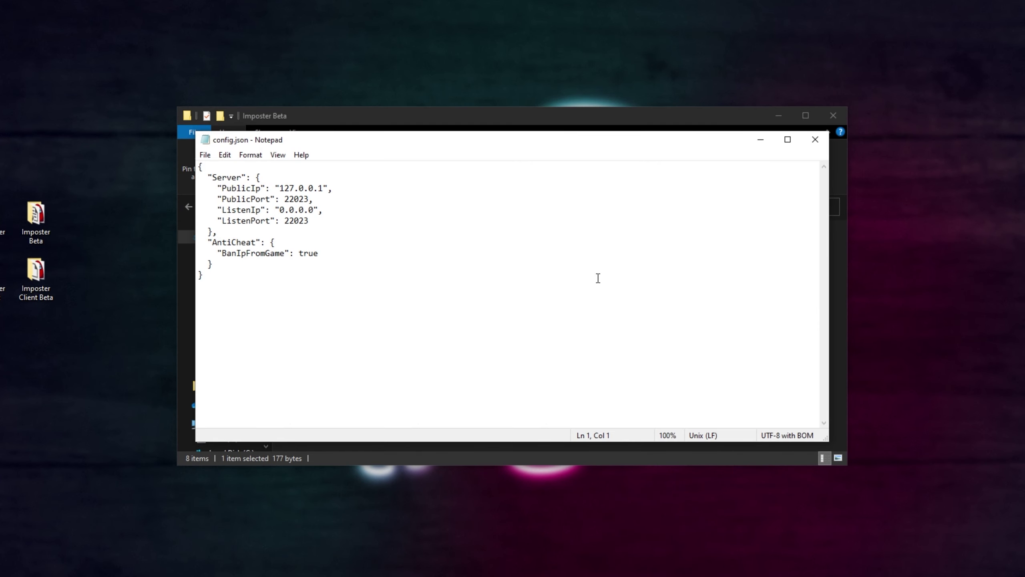
drag(600, 354, 107, 88)
click(441, 341)
click(815, 140)
Step: Launch the beta Impostor.Server.exe, then stop it with Ctrl+C
click(480, 306)
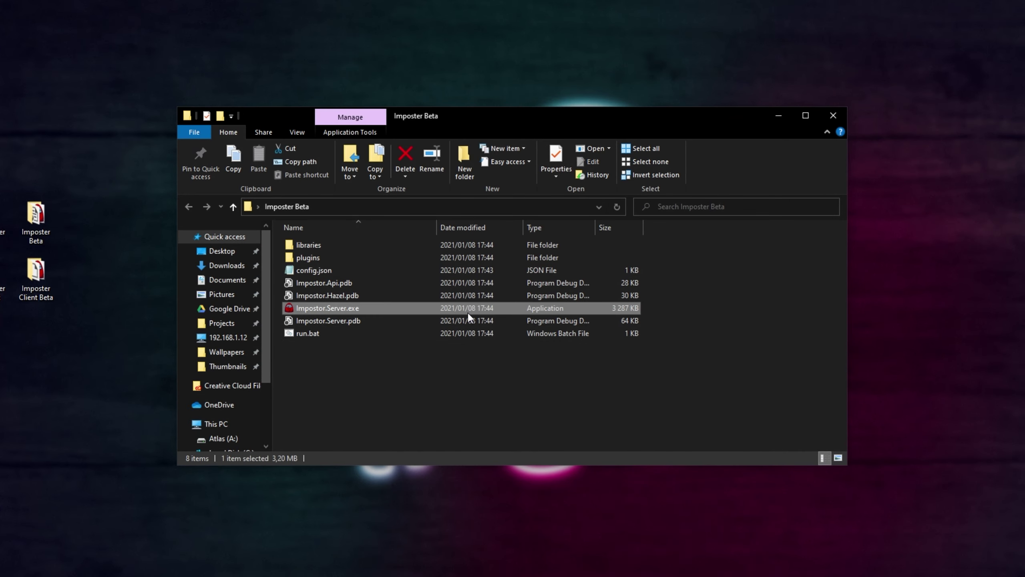
double_click(446, 311)
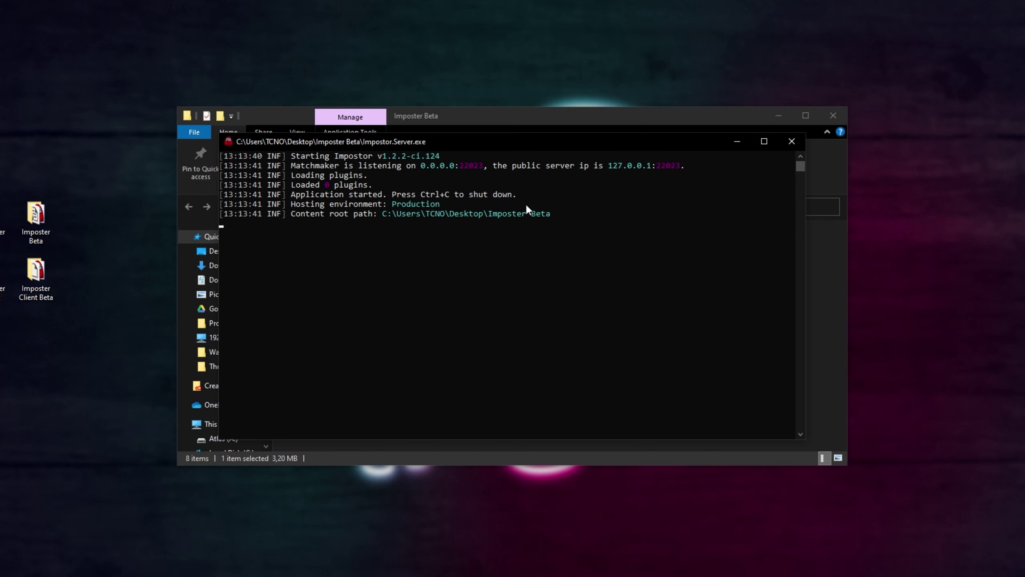
key(ctrl+c)
click(568, 206)
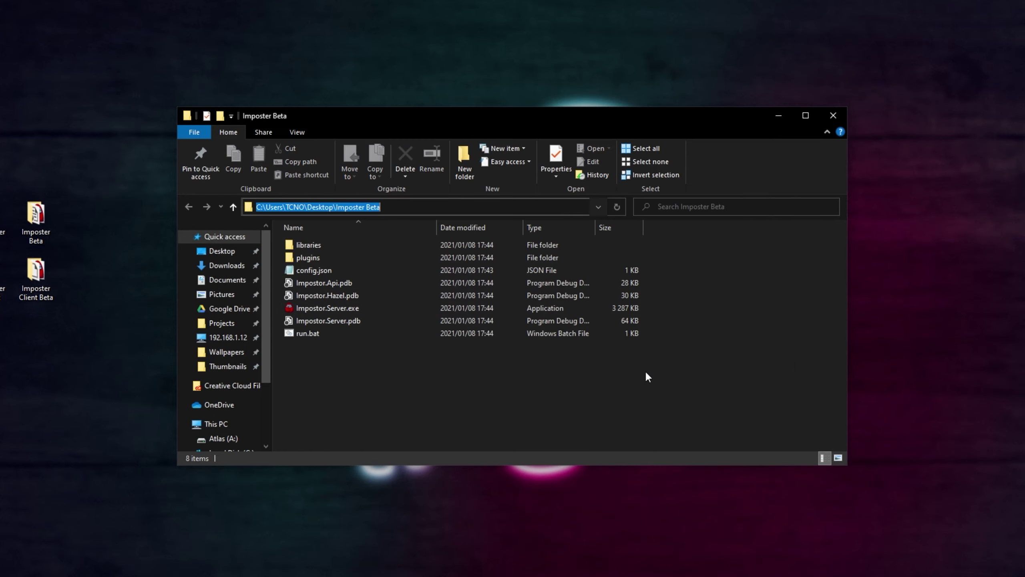
click(792, 358)
Step: Check the plugins and libraries folders, relaunch the beta server, and open Imposter Client Beta
double_click(511, 258)
key(alt+Left)
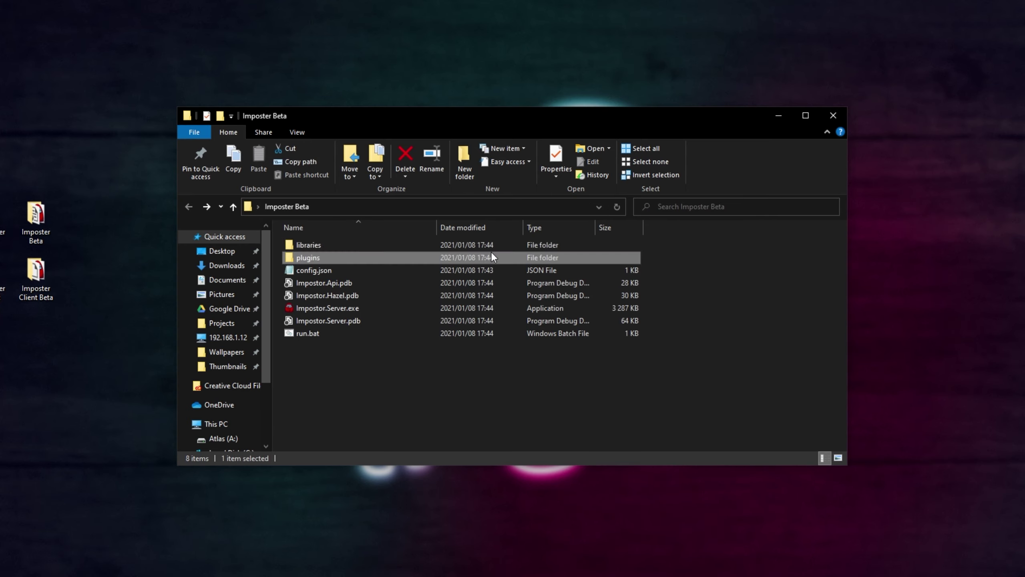
double_click(486, 247)
key(alt+Left)
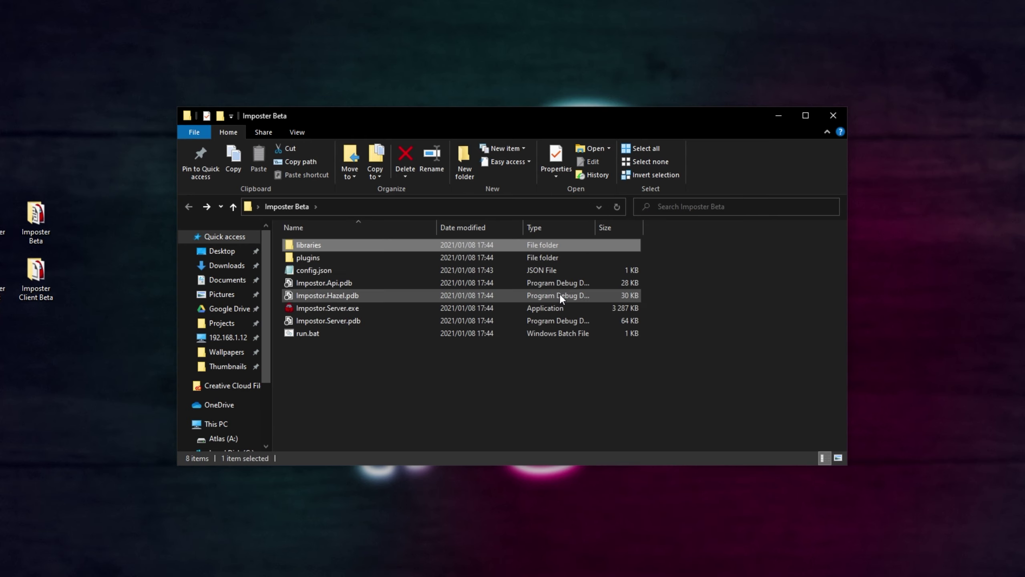
double_click(559, 294)
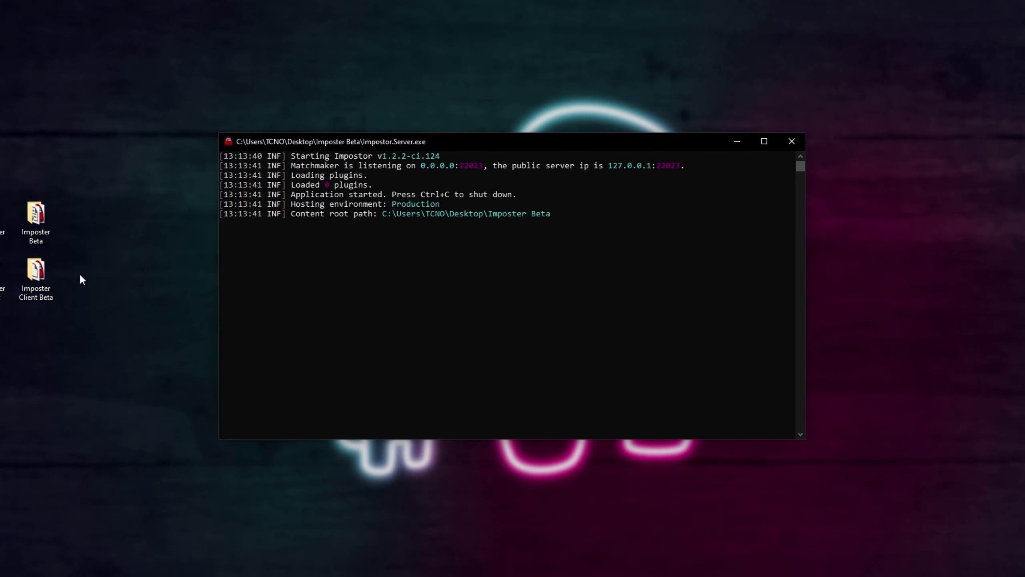
double_click(52, 280)
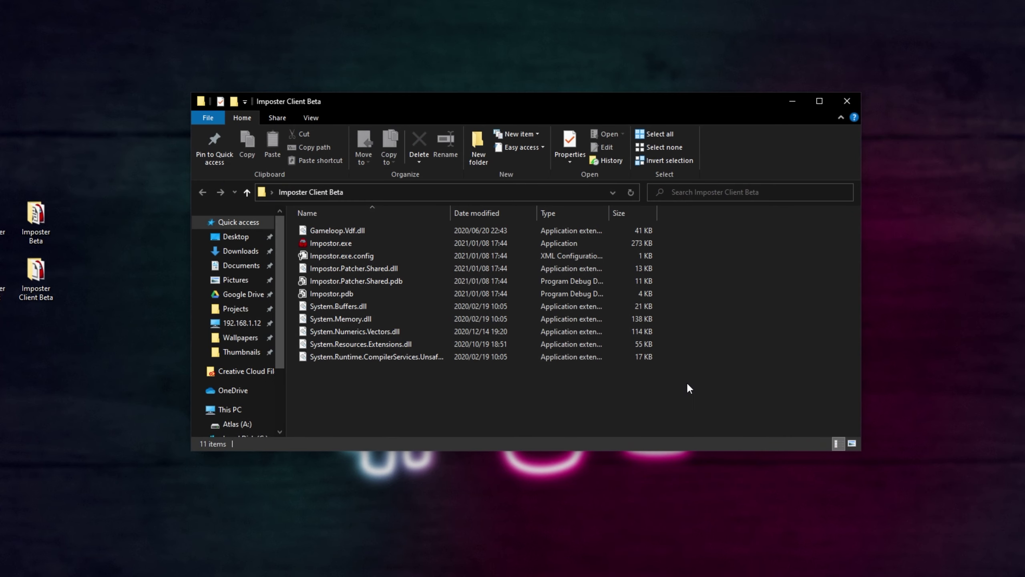
Step: Launch the Impostor.exe patcher and minimize the file browser to reveal the server console
drag(688, 385, 514, 172)
click(746, 407)
drag(722, 409, 297, 222)
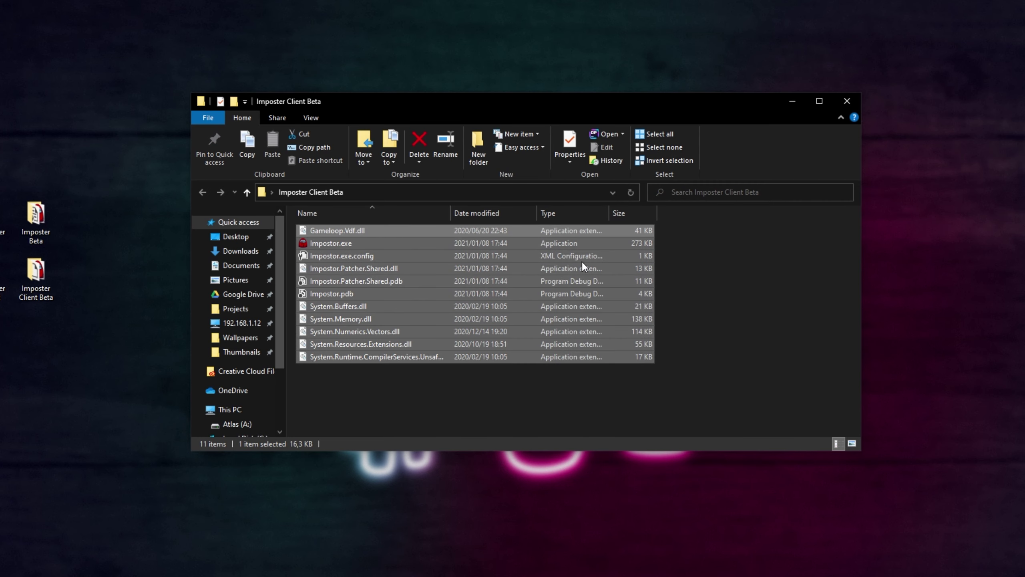
click(703, 383)
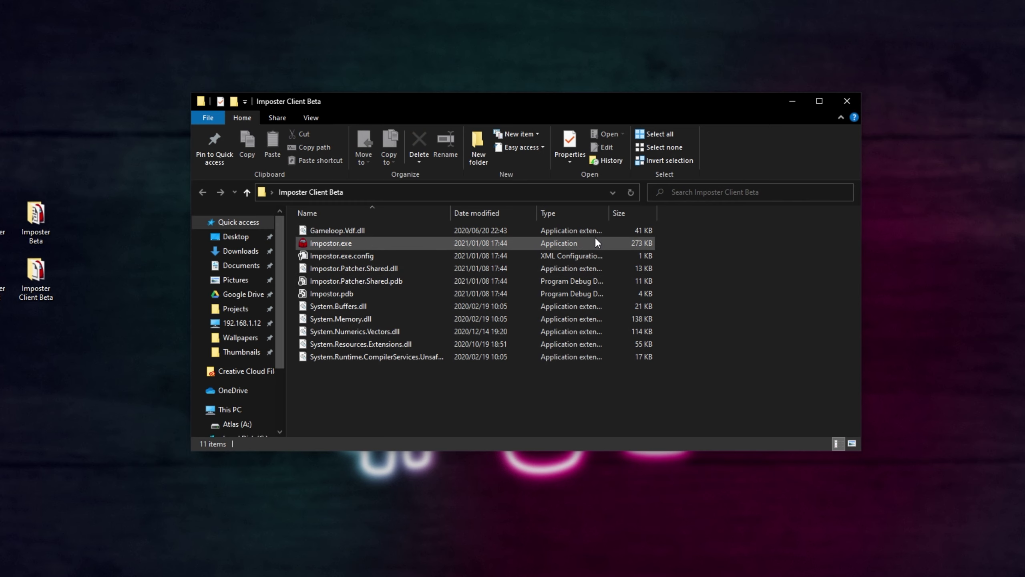
double_click(595, 242)
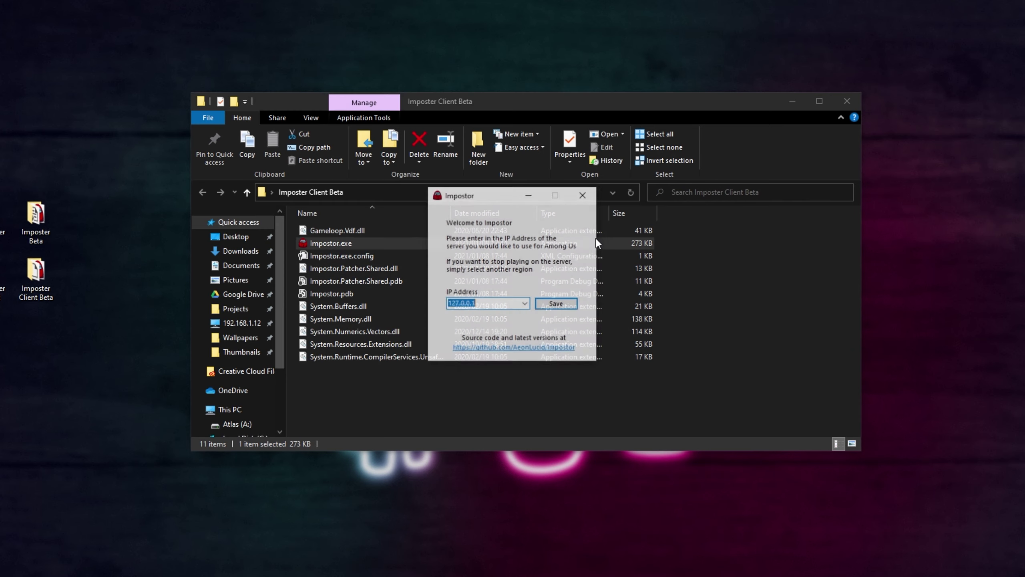
click(496, 302)
click(753, 152)
click(797, 100)
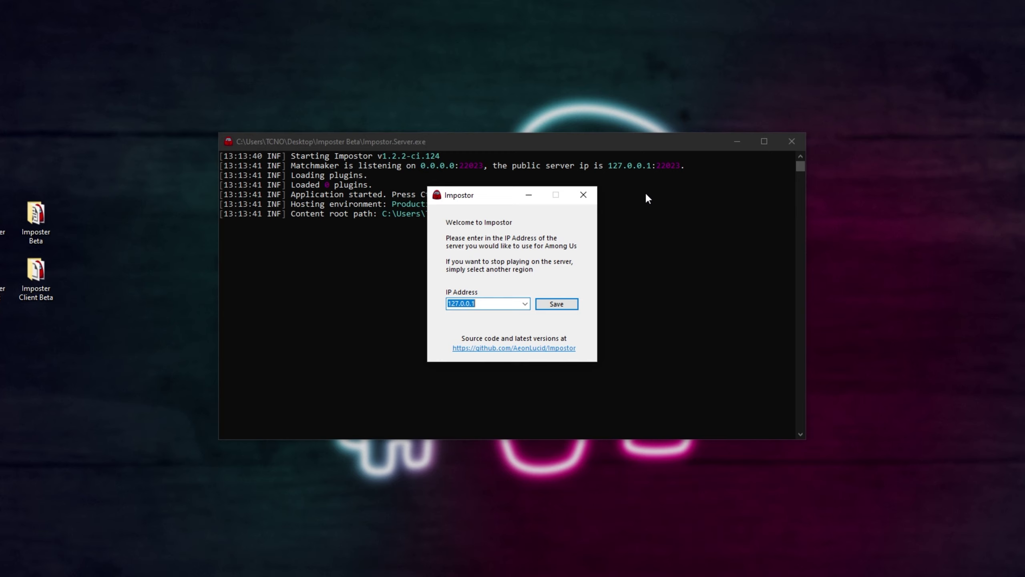
Step: Save 127.0.0.1 as the server IP, dismiss the confirmation, and close the patcher
click(500, 303)
double_click(474, 303)
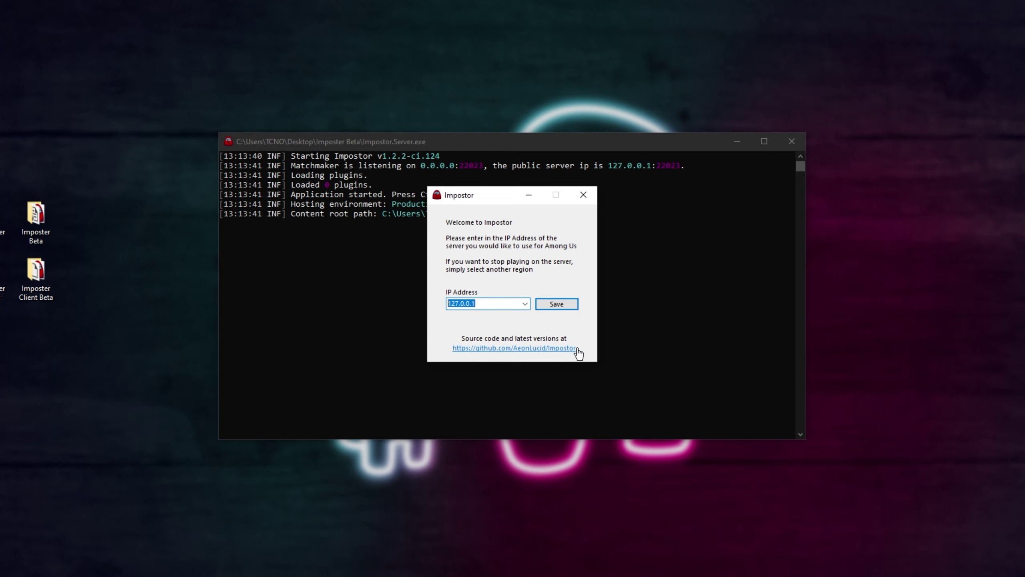
click(501, 302)
key(Return)
click(592, 327)
click(580, 197)
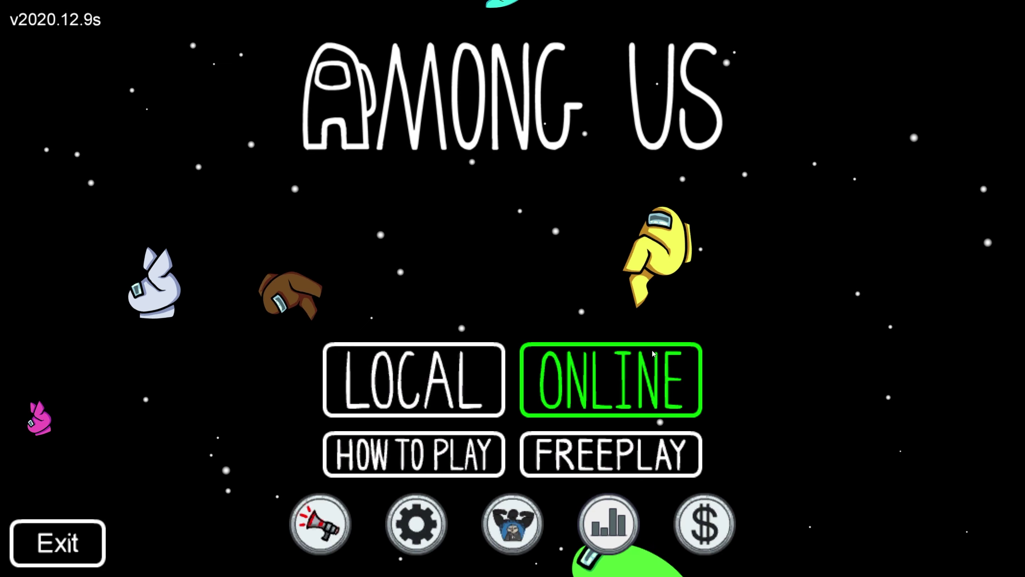
Step: Create and confirm a new hosted online game on the local Impostor server
click(644, 368)
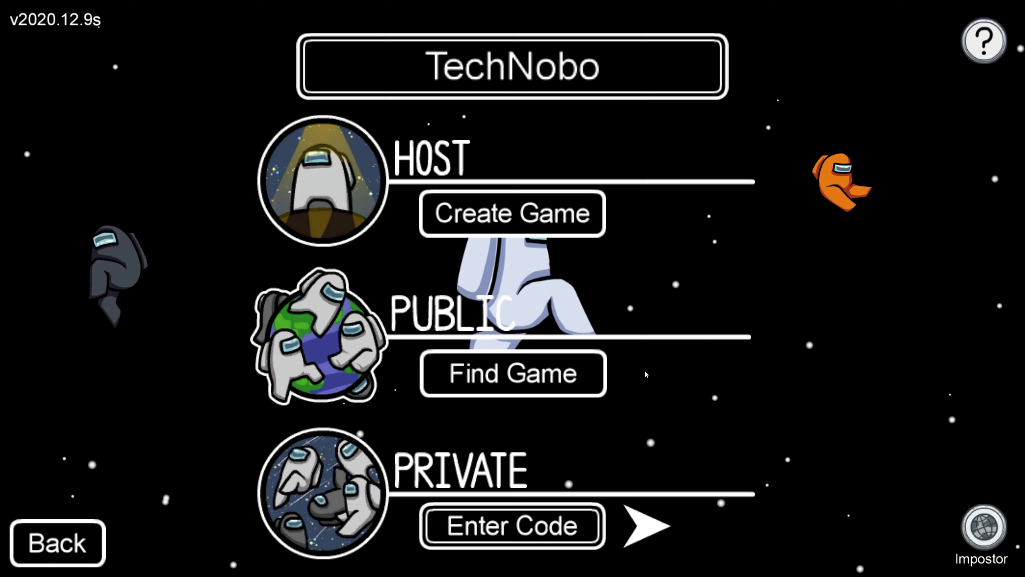
click(512, 218)
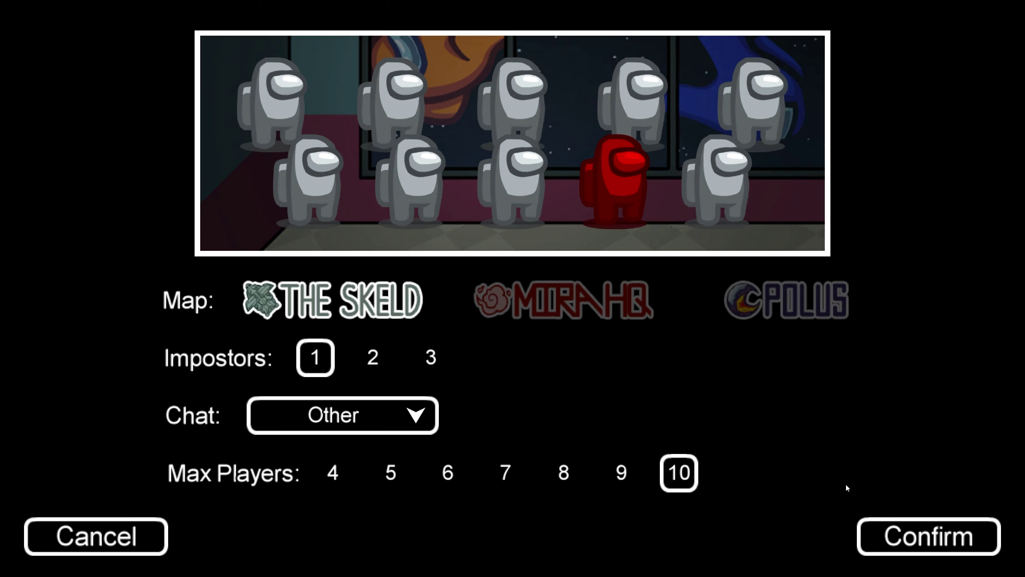
click(928, 535)
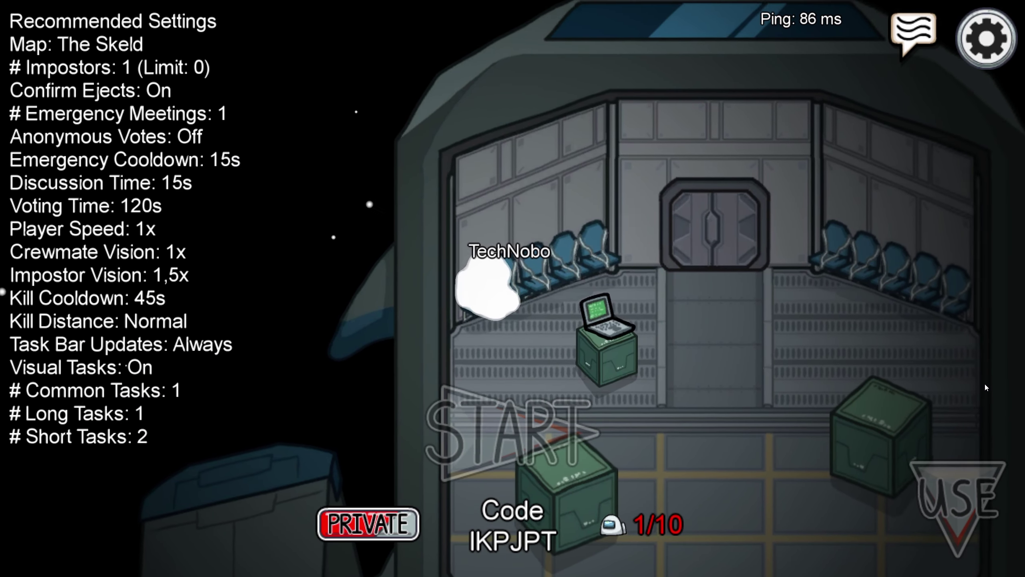
Step: Walk around the lobby with WASD, check the server console, then leave the game
key(d)
key(s)
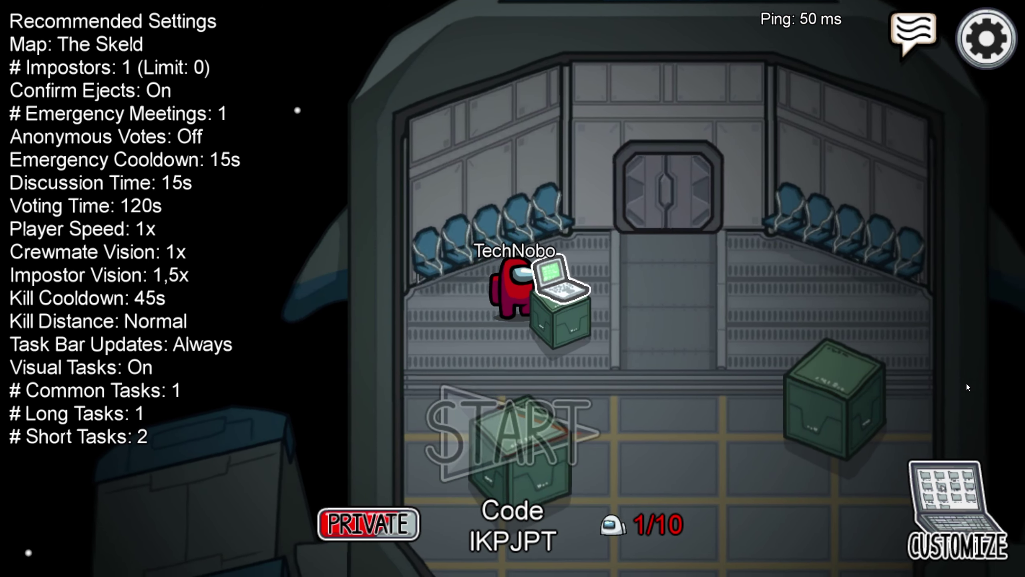
key(s)
key(d)
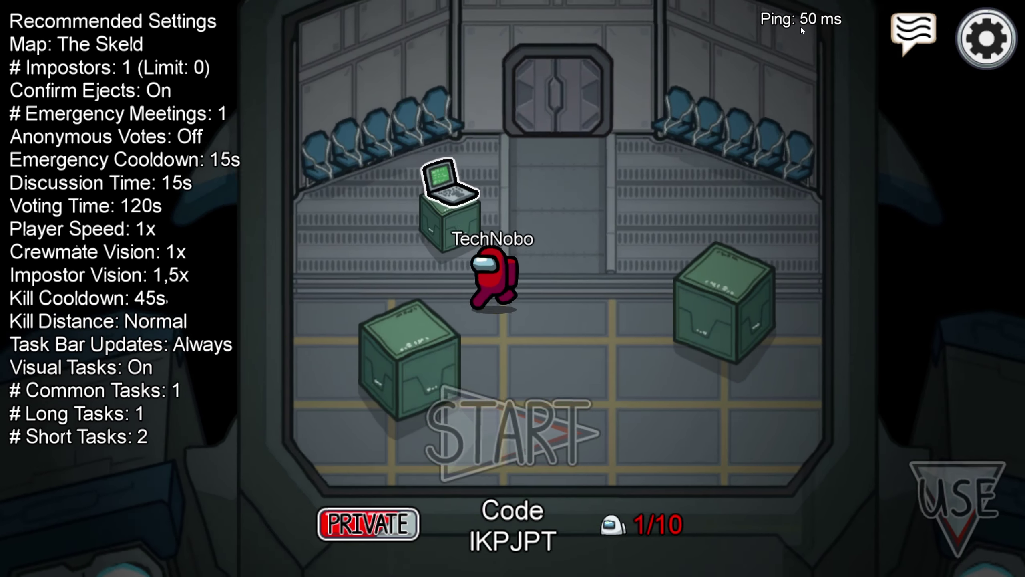
key(d)
key(w)
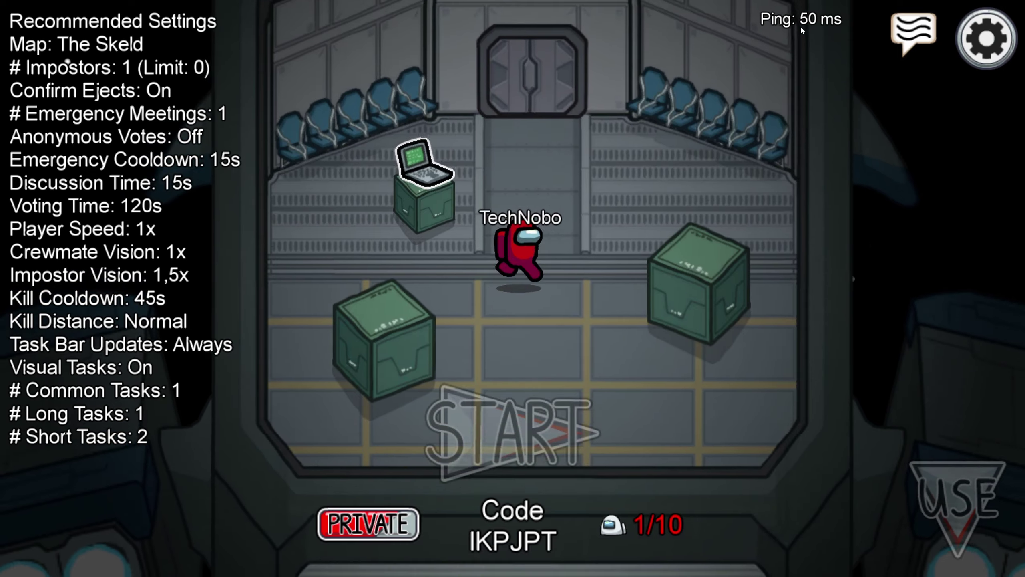
key(w)
key(s)
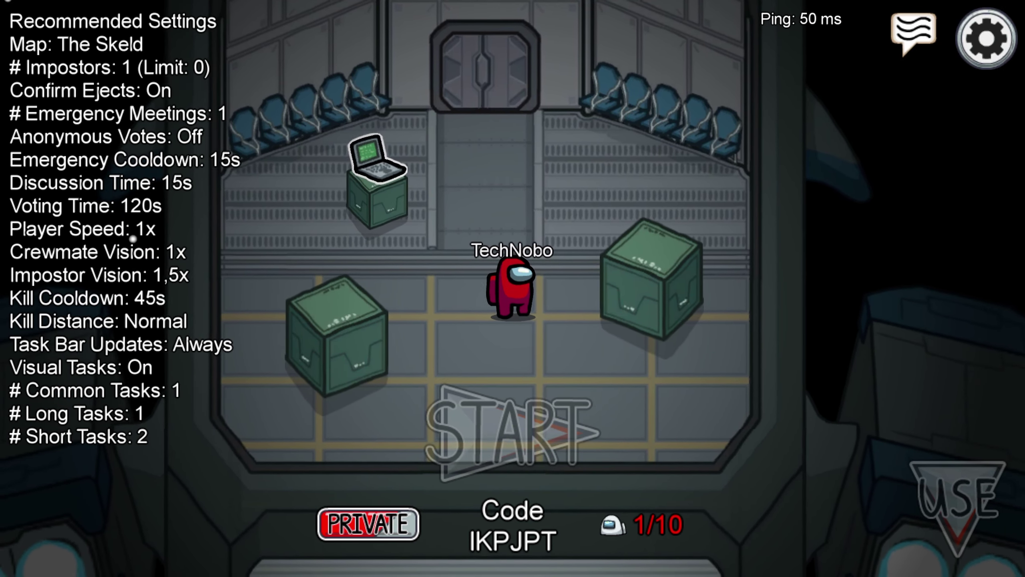
key(alt+Tab)
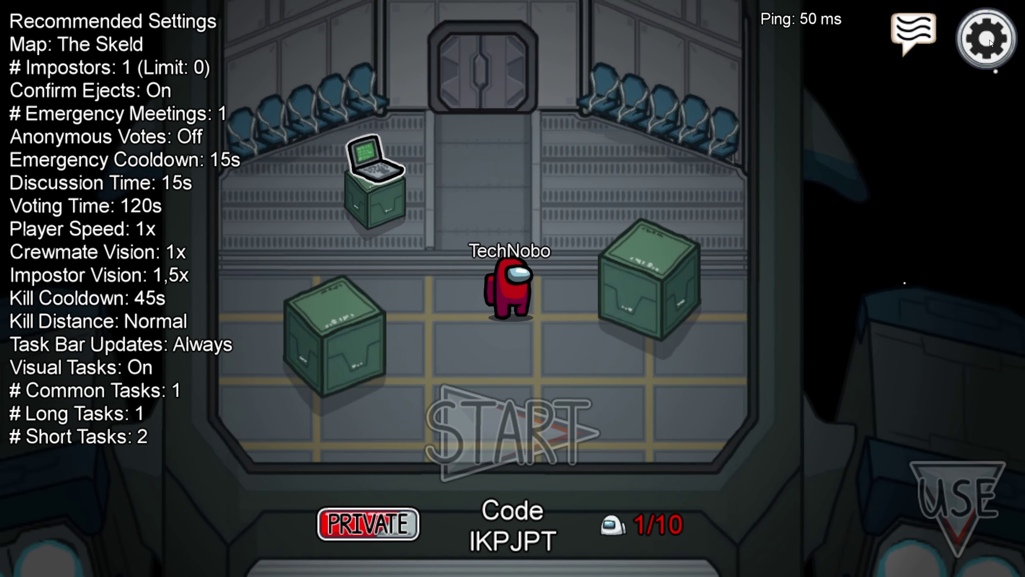
click(988, 40)
click(552, 464)
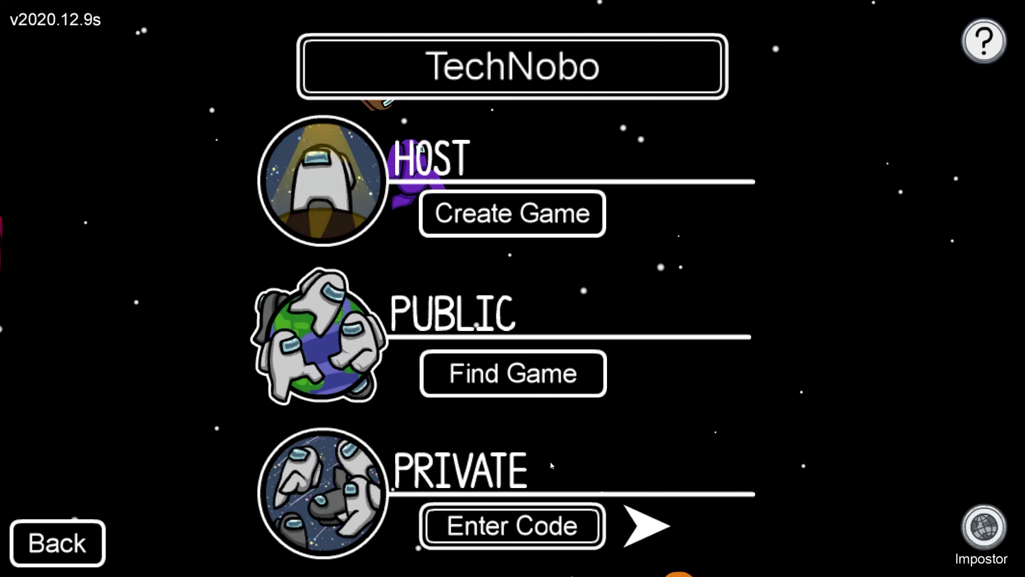
Step: Return to the main menu, minimize Steam, and open Windows Defender Firewall via a 'firewall' search
click(57, 542)
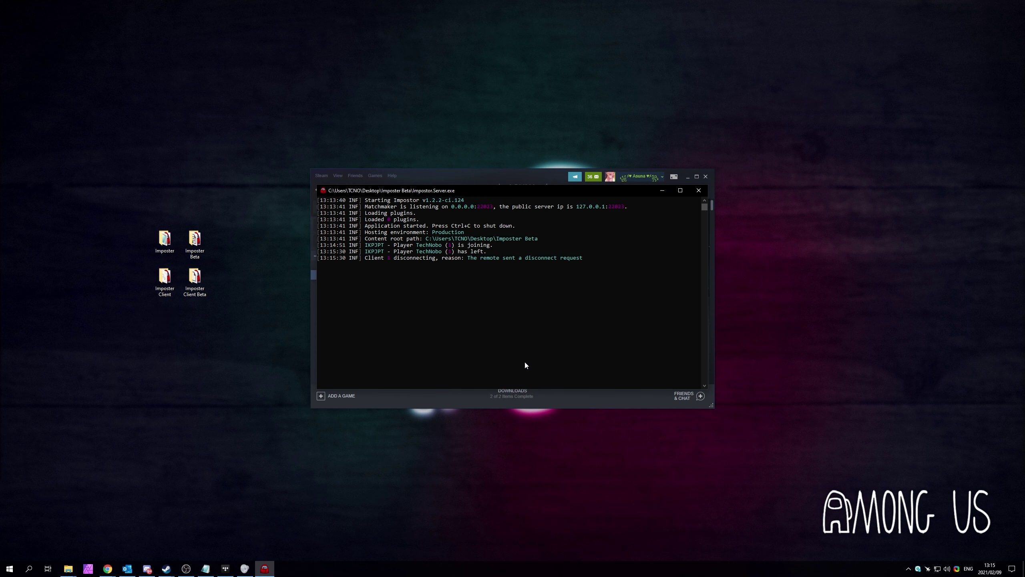
click(688, 177)
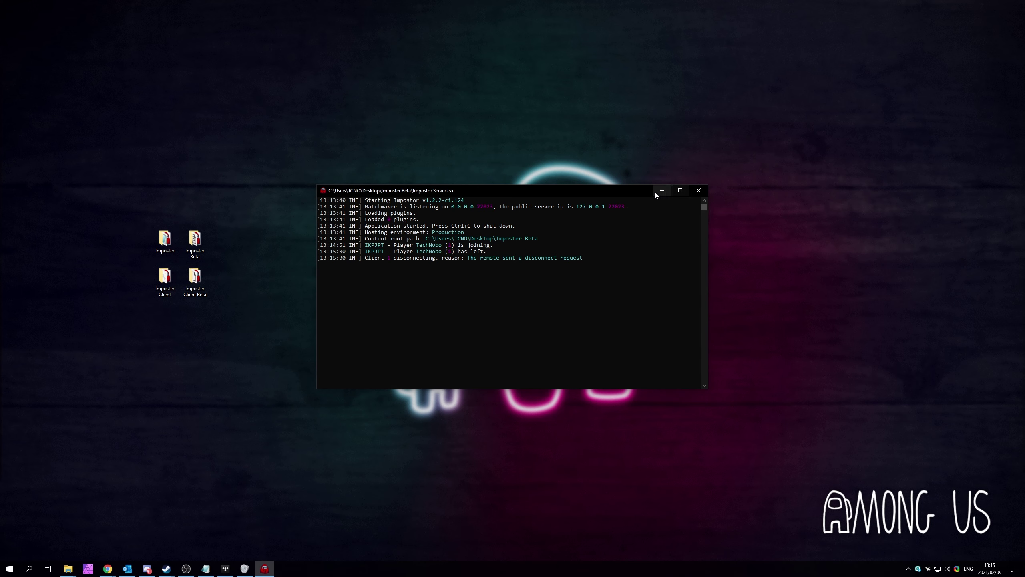
drag(623, 193, 622, 195)
key(super)
text(firewall)
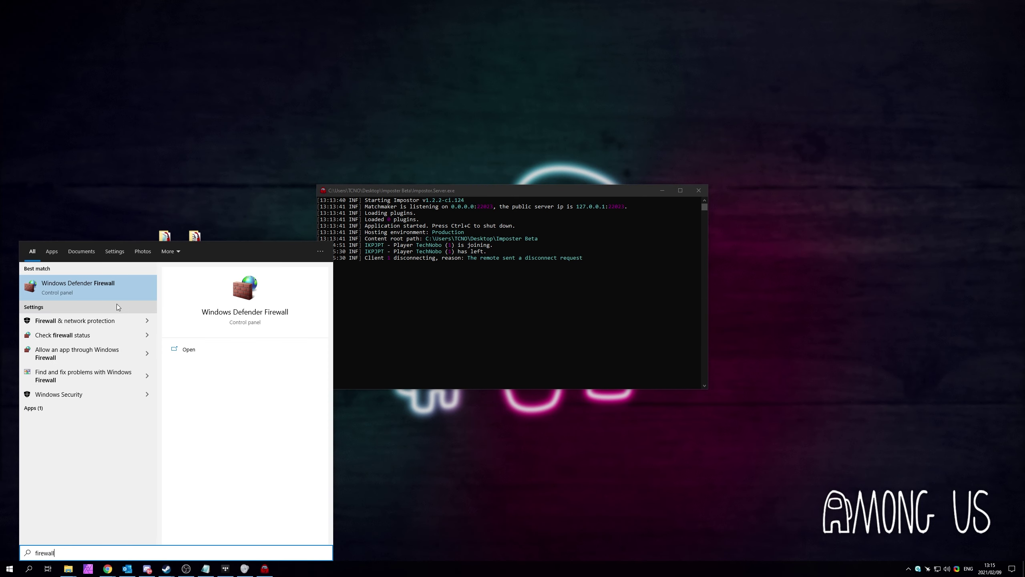
click(98, 298)
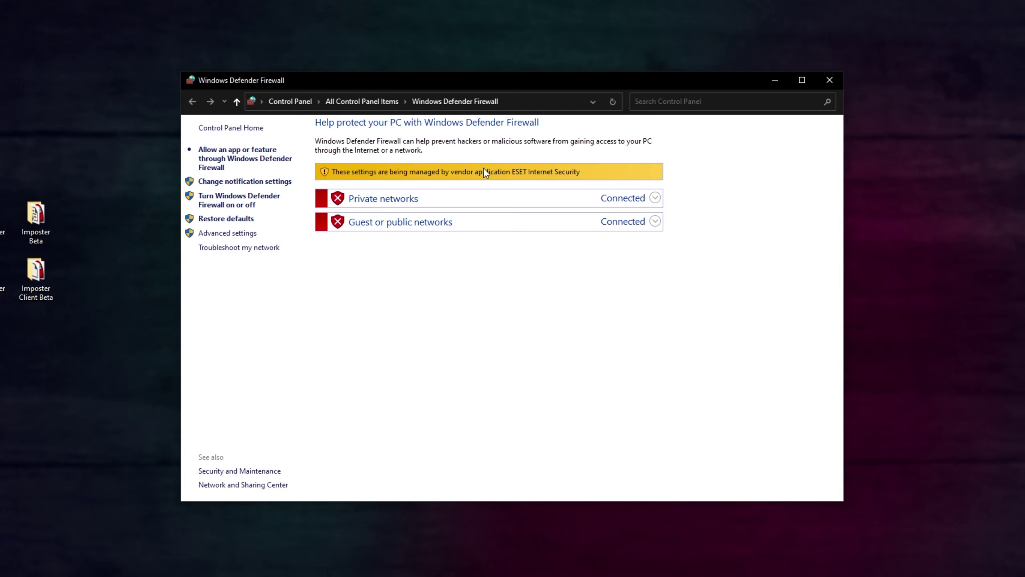
Step: Start a new inbound Port rule in Windows Defender Firewall with Advanced Security
click(239, 234)
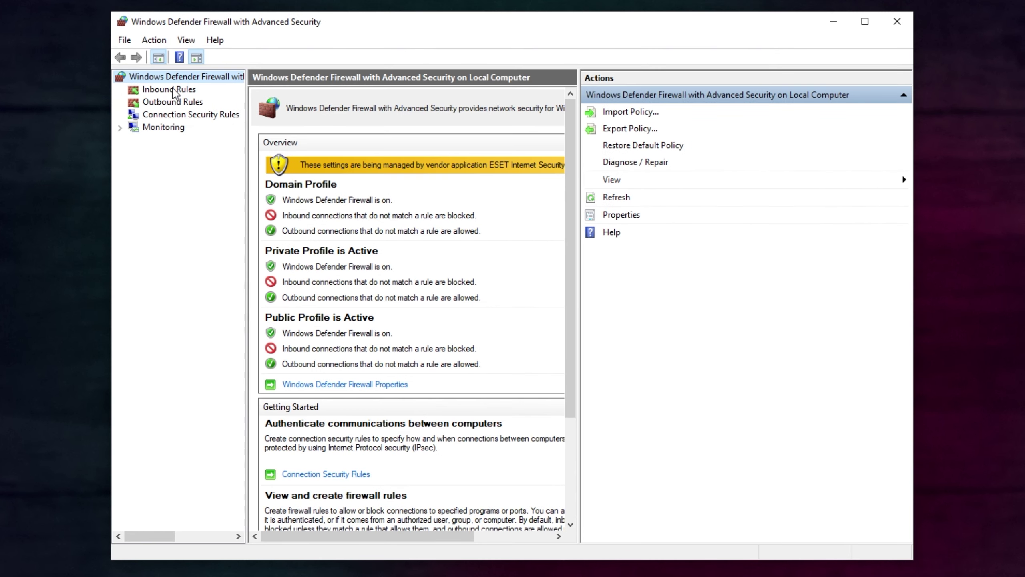
click(169, 90)
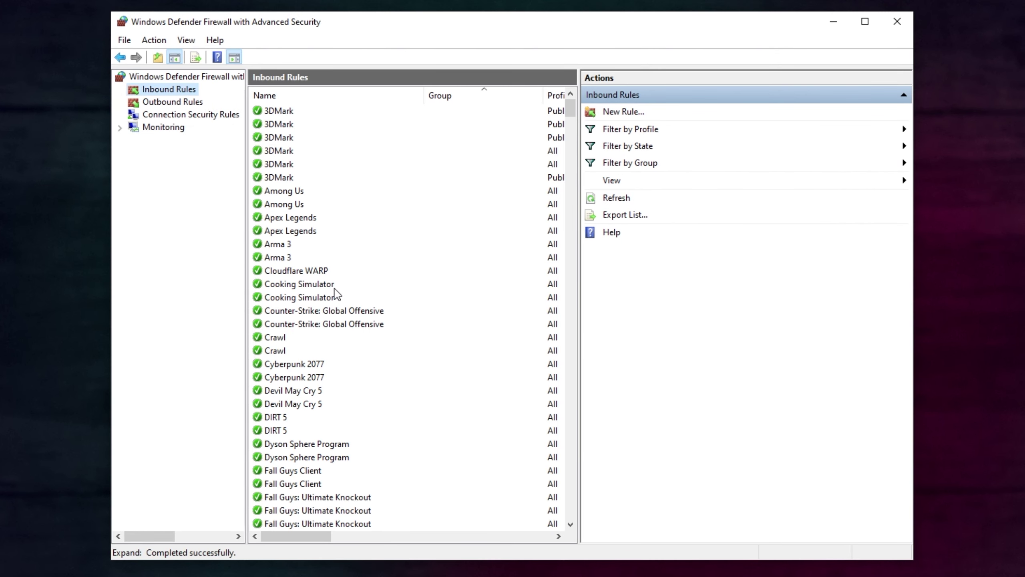
click(633, 114)
click(418, 240)
click(667, 466)
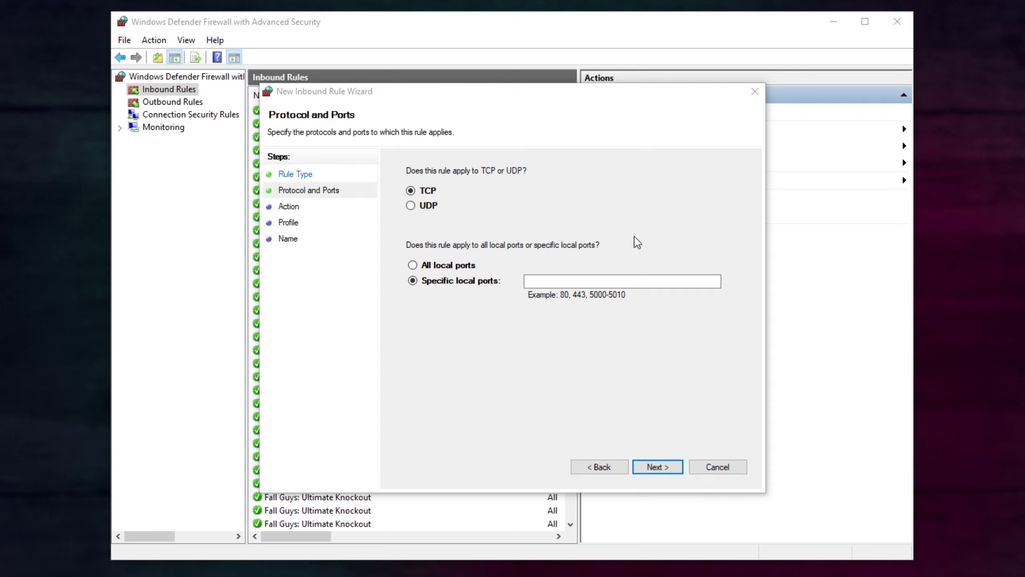
Step: Copy the PublicPort value 22023 from config.json in the Imposter Beta folder
key(alt+Tab)
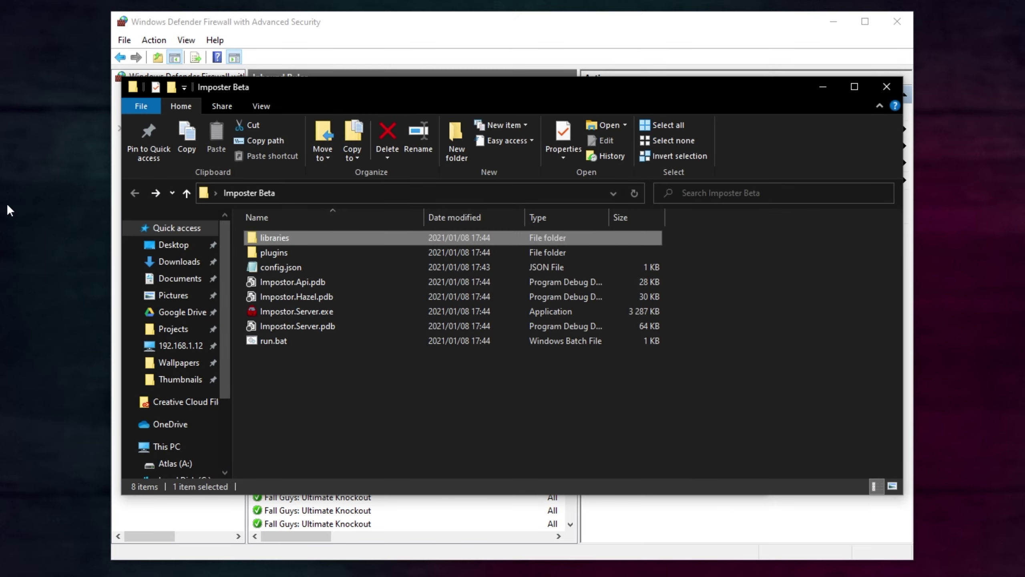
click(316, 270)
double_click(317, 271)
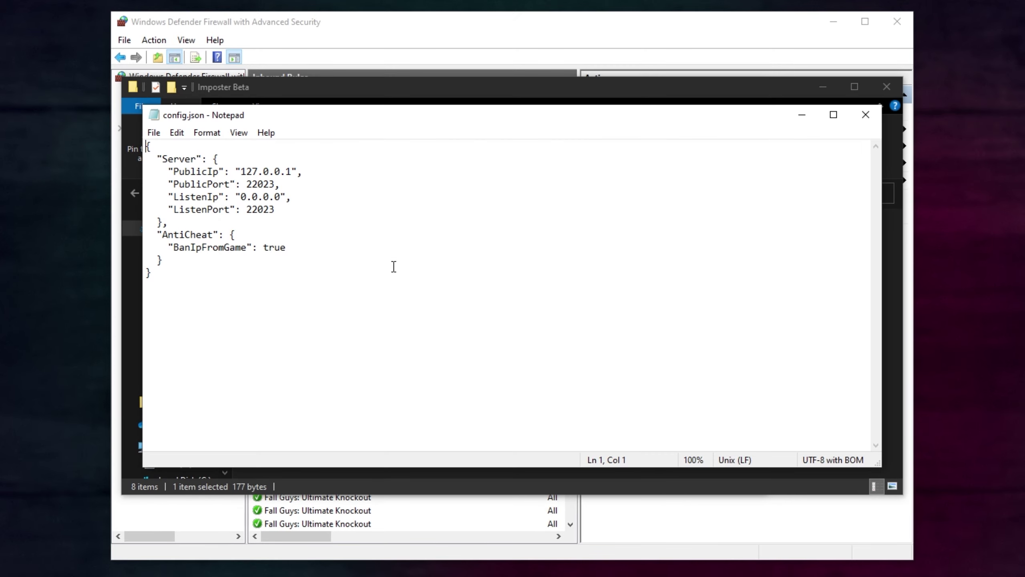
drag(275, 185, 246, 185)
key(ctrl+c)
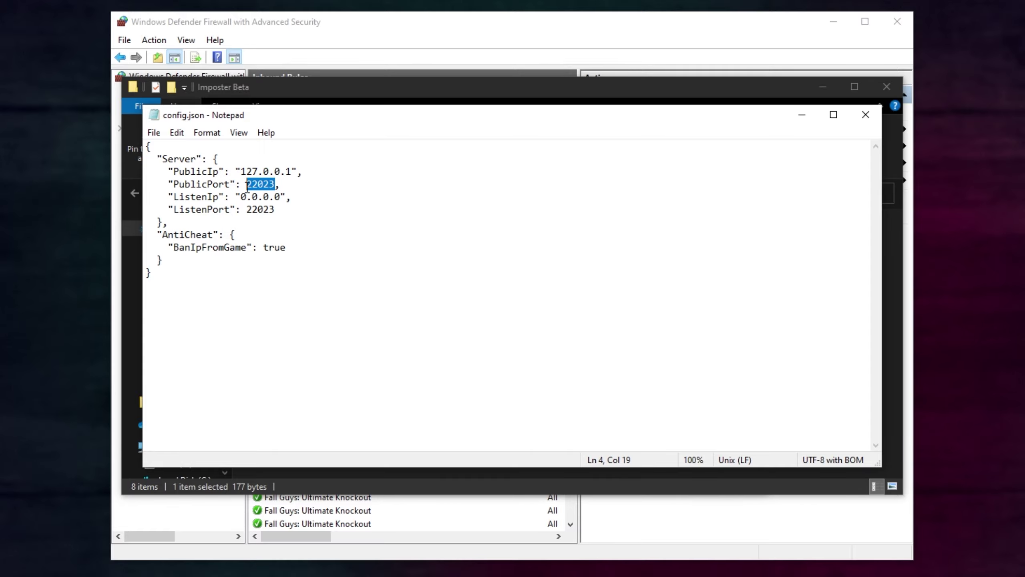
click(865, 114)
click(886, 86)
Step: Finish the inbound TCP rule for local port 22023, named 'Among Us Server'
click(604, 281)
key(ctrl+v)
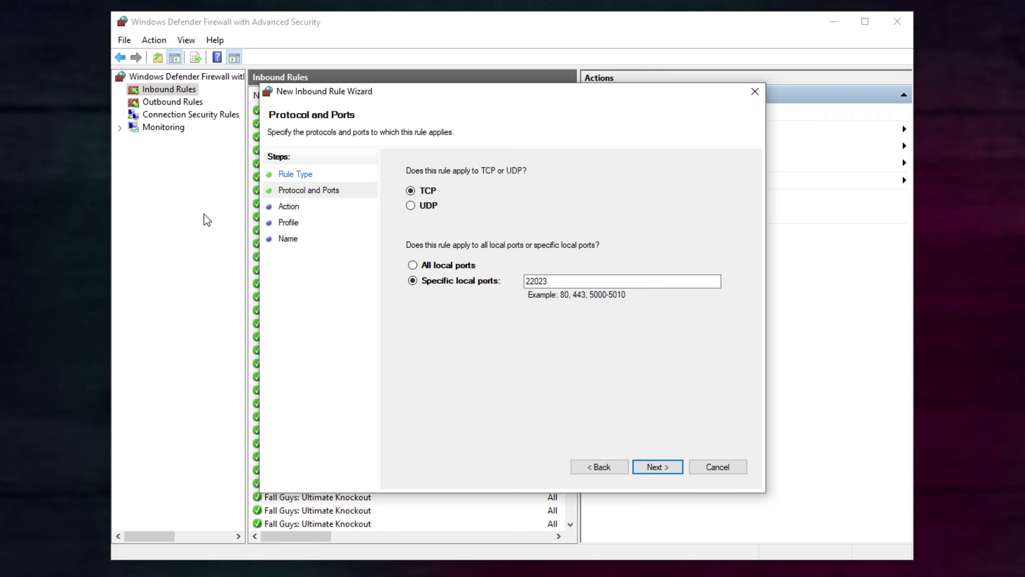
click(657, 466)
click(656, 468)
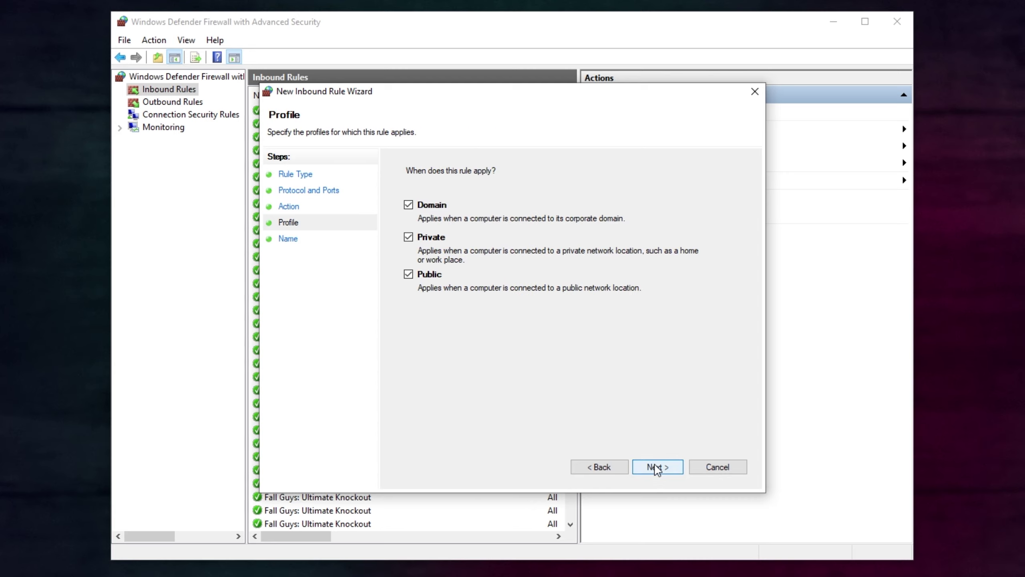
click(655, 465)
text(Among Us Server)
click(654, 467)
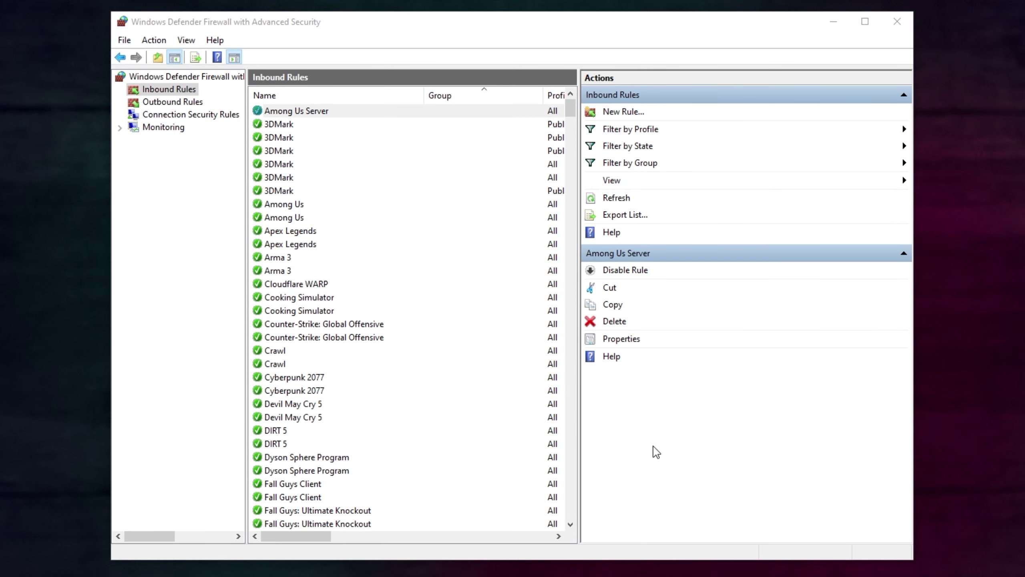
Step: Create a matching inbound UDP rule for port 22023 named 'Among Us Server'
click(618, 113)
click(654, 466)
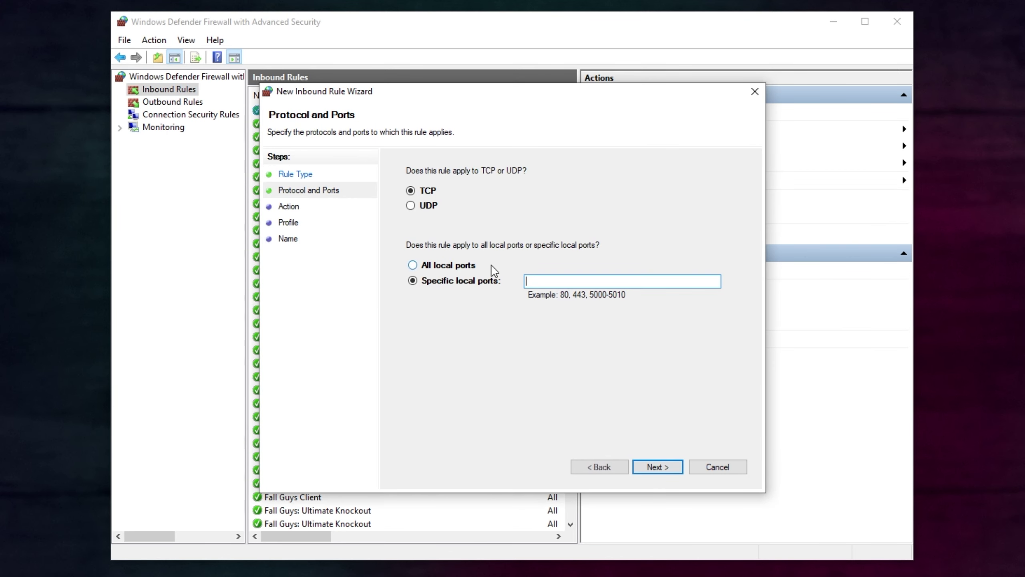
click(422, 206)
click(555, 280)
text(22023)
click(666, 469)
click(666, 469)
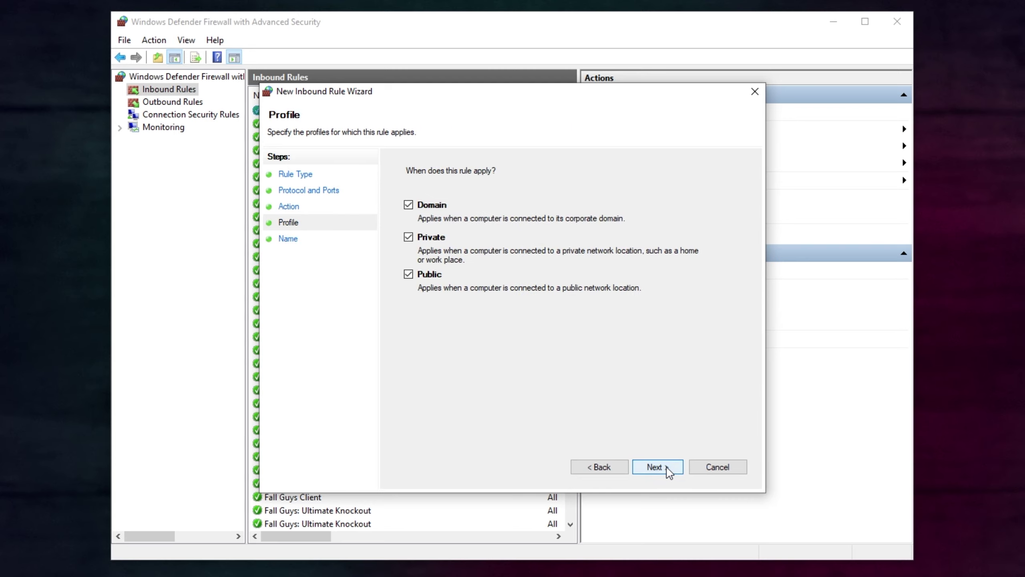
click(666, 469)
text(Among Us Server)
key(Return)
click(210, 102)
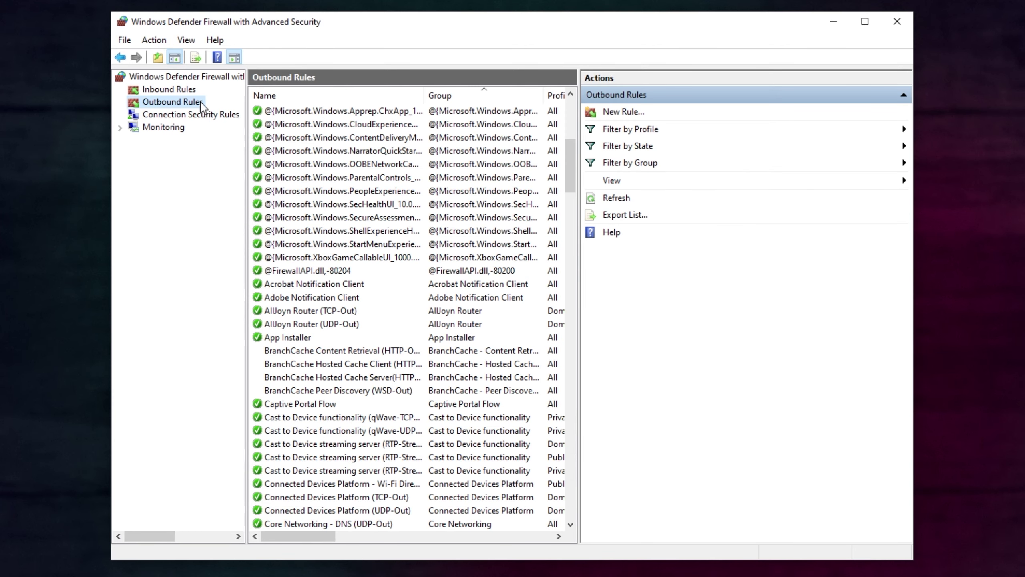
Step: Create an outbound TCP port rule for remote port 25565, allowed, named 'Among Us Server'
click(624, 112)
click(419, 238)
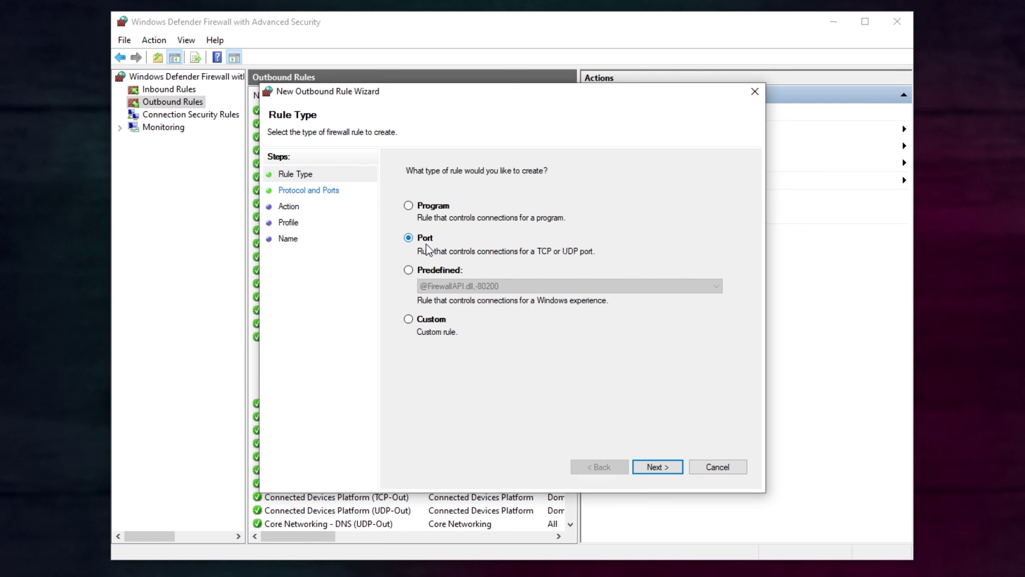
click(657, 467)
click(562, 282)
text(25565)
click(657, 467)
click(444, 198)
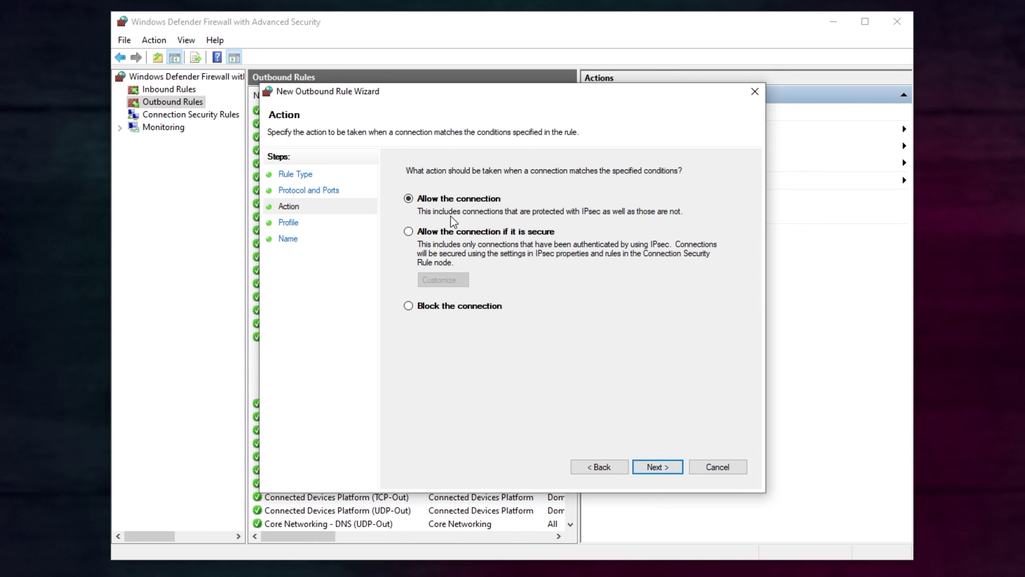
click(645, 468)
click(644, 468)
text(Among Us Server)
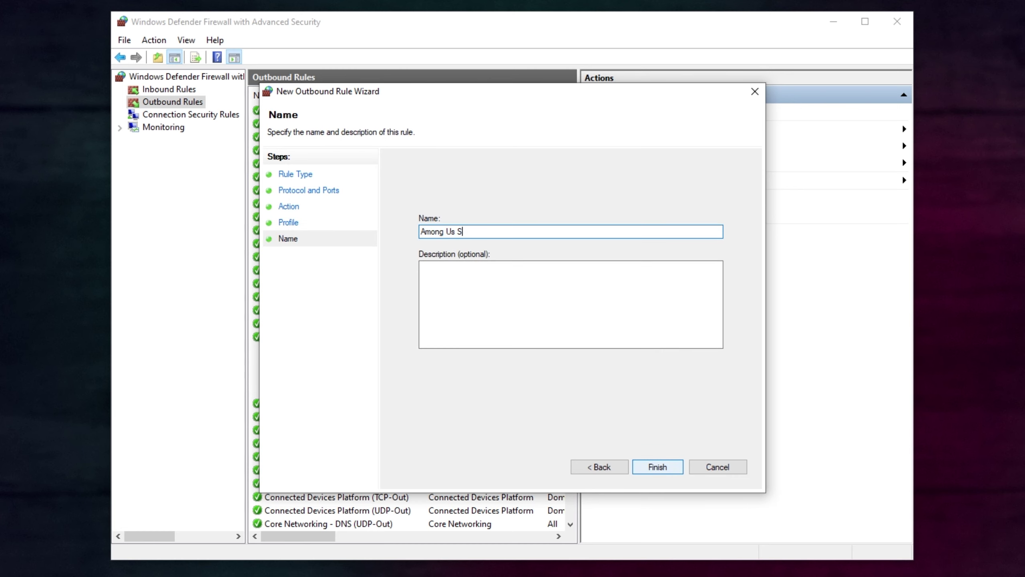
click(645, 468)
Step: Add an outbound UDP rule allowing remote port 22023, named 'Among Us Server'
click(624, 111)
click(658, 467)
click(428, 205)
click(561, 282)
text(22023)
click(658, 467)
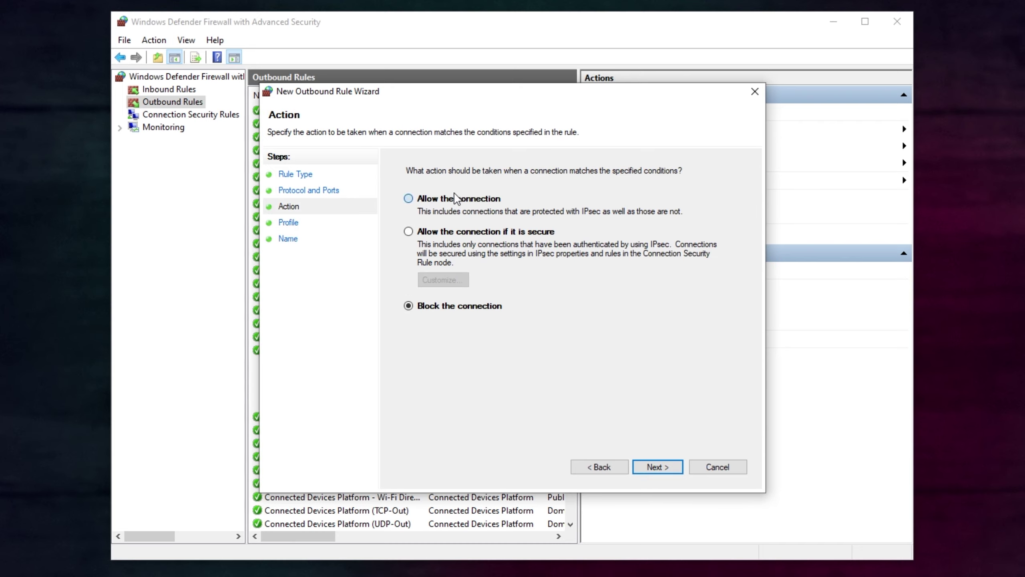
click(454, 328)
click(656, 468)
click(656, 467)
text(Among Us Serv)
click(657, 467)
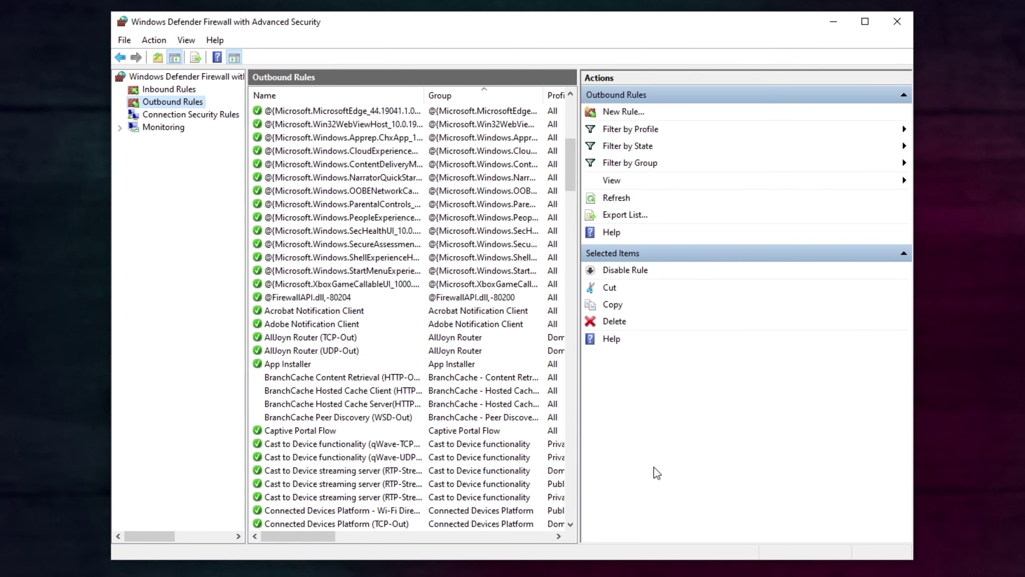
Step: Close the Advanced Security and Control Panel firewall windows and focus the Impostor.Server.exe console
click(908, 26)
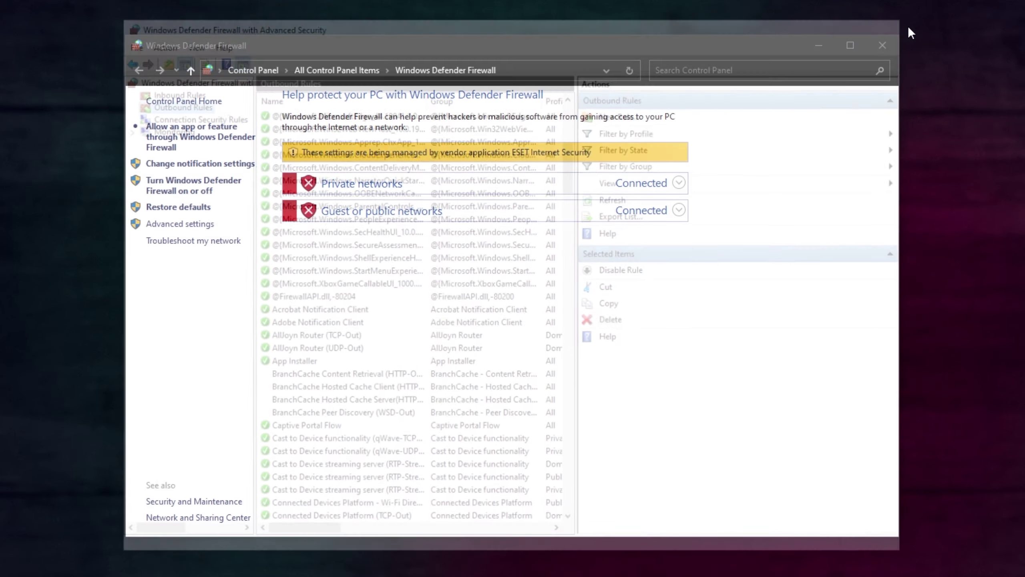
click(888, 47)
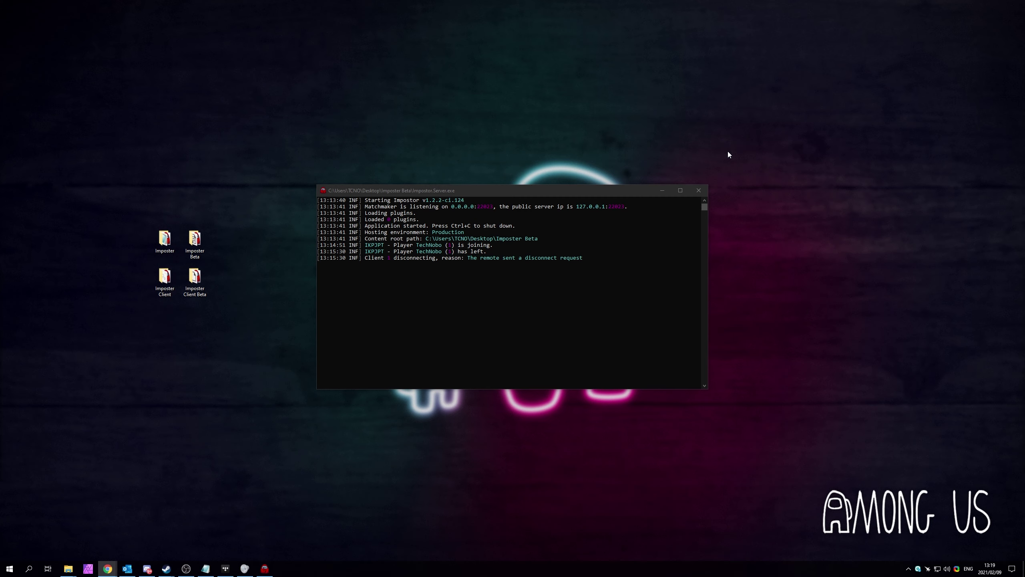
click(611, 192)
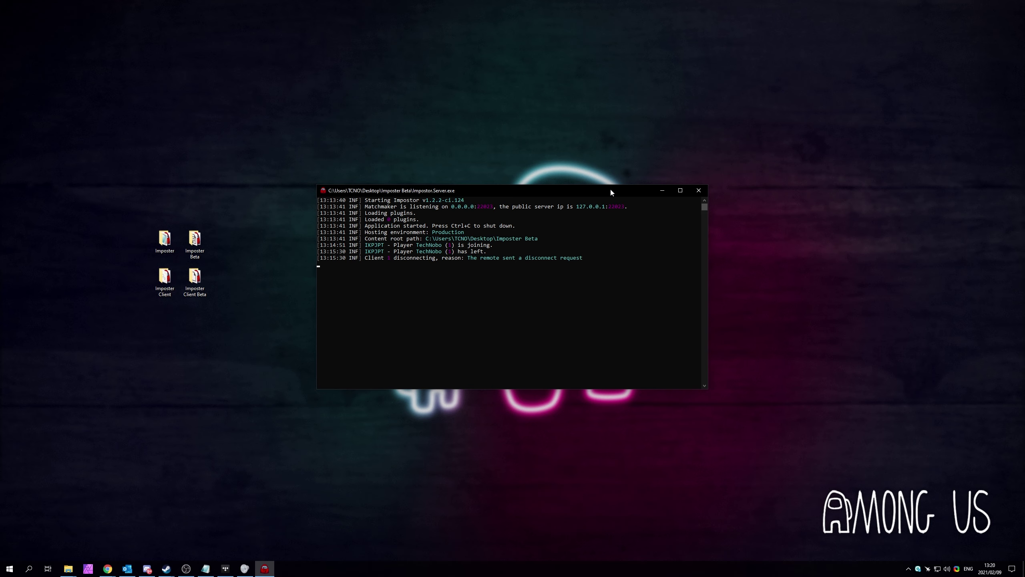
Step: Open Command Prompt via Win+R cmd and run ipconfig
key(super+r)
text(cmd)
key(Return)
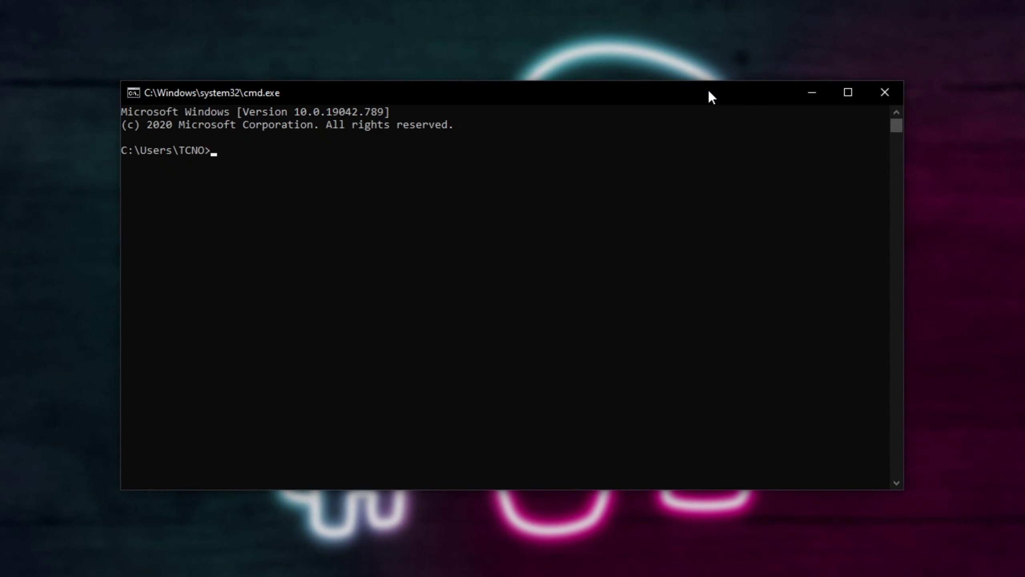
text(ipconfig)
key(Return)
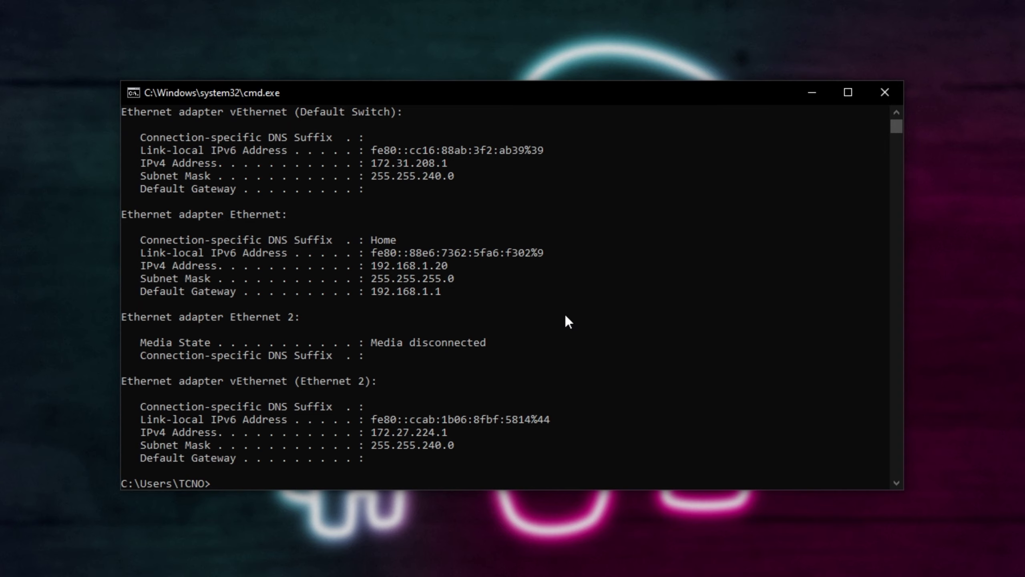
Step: Highlight the Ethernet adapter's IPv4 address 192.168.1.20 and the Default Gateway line
drag(293, 214, 121, 214)
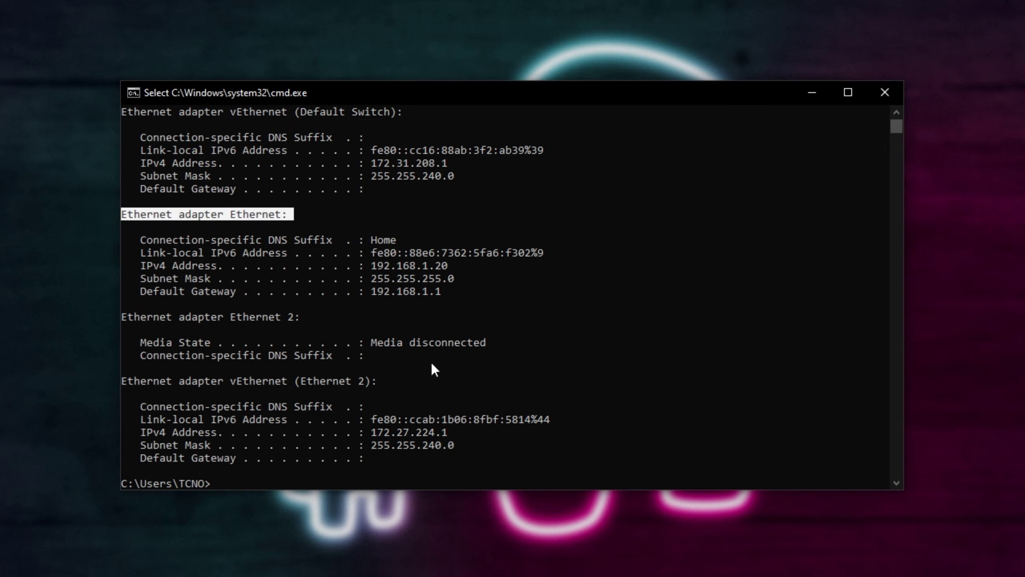
drag(136, 265, 147, 266)
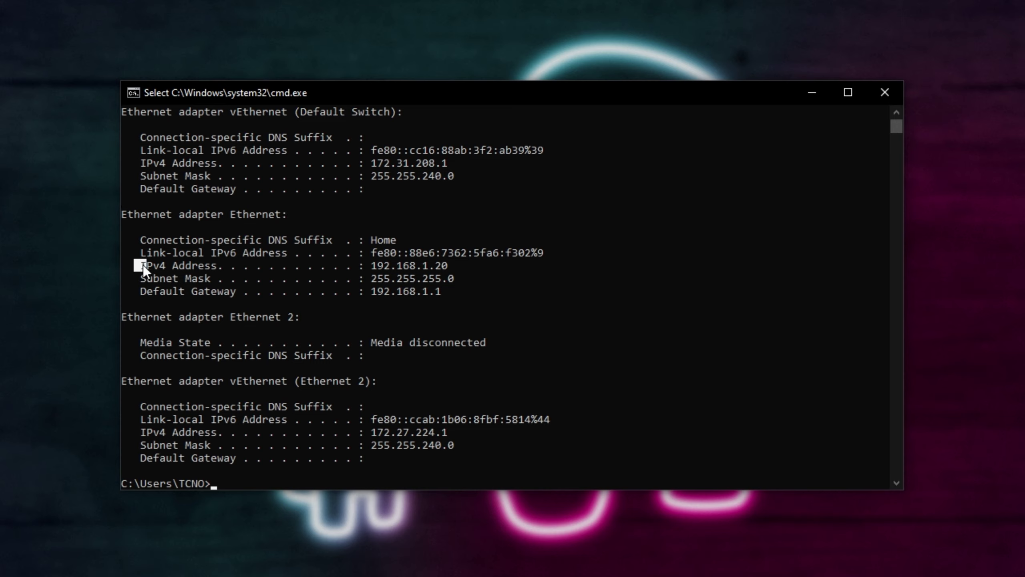
drag(367, 265, 460, 268)
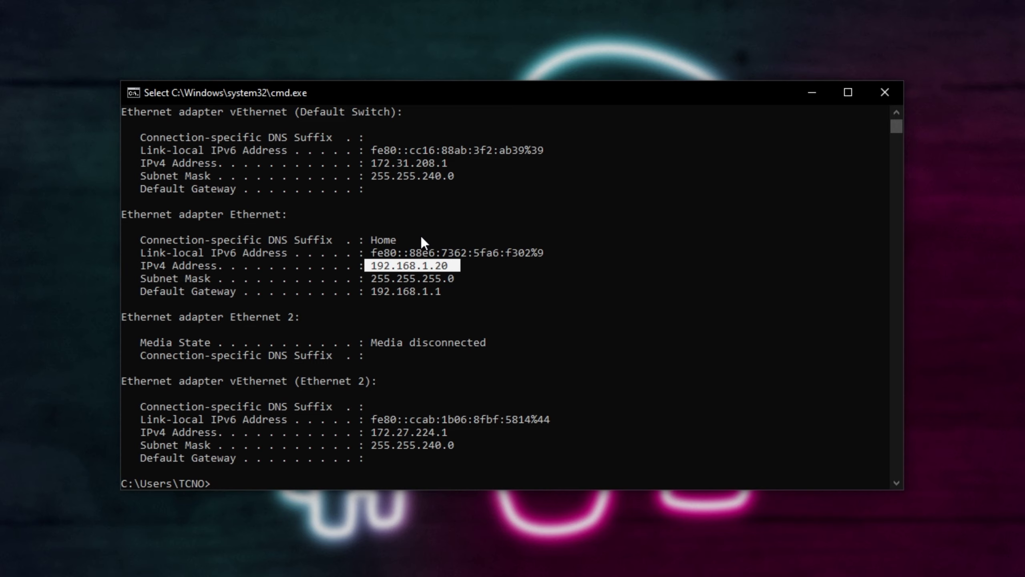
click(819, 89)
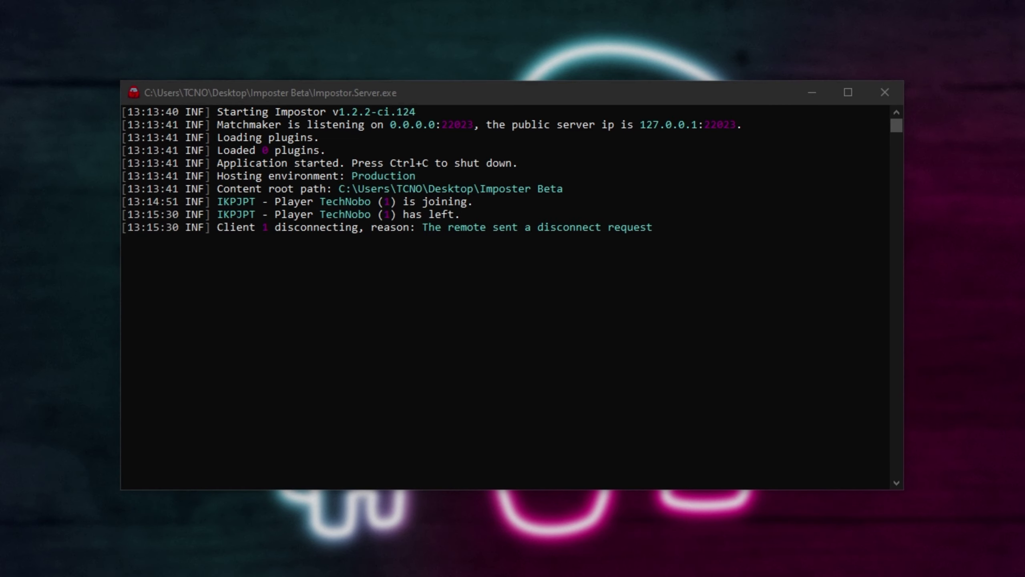
key(alt+Tab)
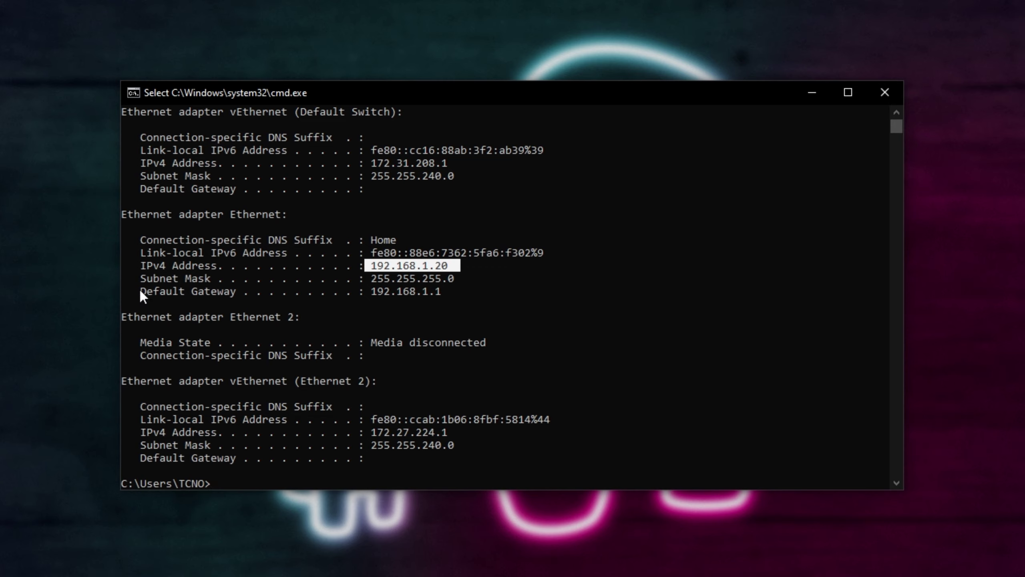
drag(134, 291, 237, 290)
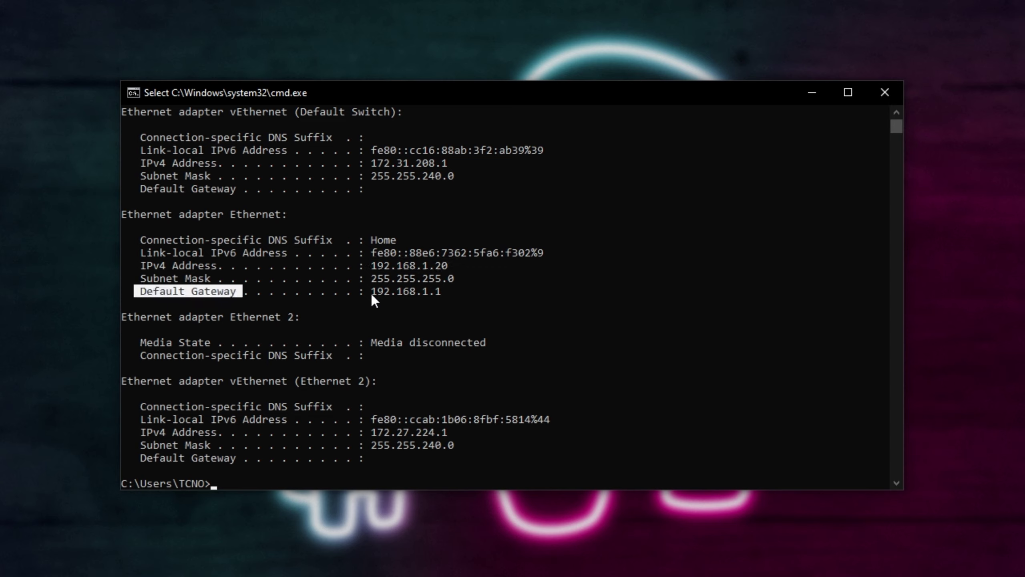
Step: Highlight the default gateway address 192.168.1.1 in the ipconfig output
drag(370, 292, 375, 268)
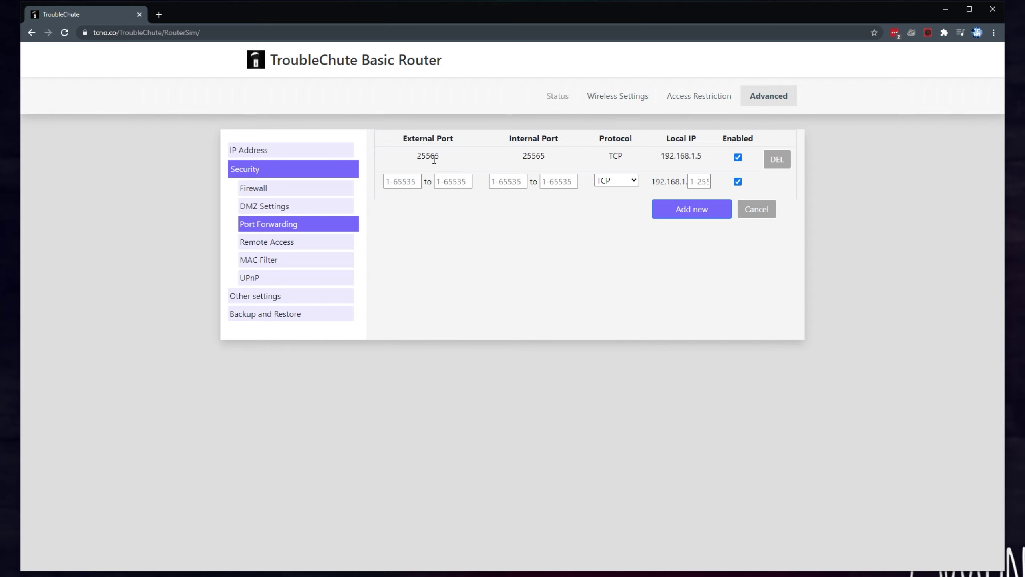
Step: Point out the External Port, Internal Port, Protocol and Enabled columns of the forwarding table
double_click(417, 140)
double_click(528, 137)
double_click(615, 140)
click(686, 138)
double_click(732, 139)
key(alt+Tab)
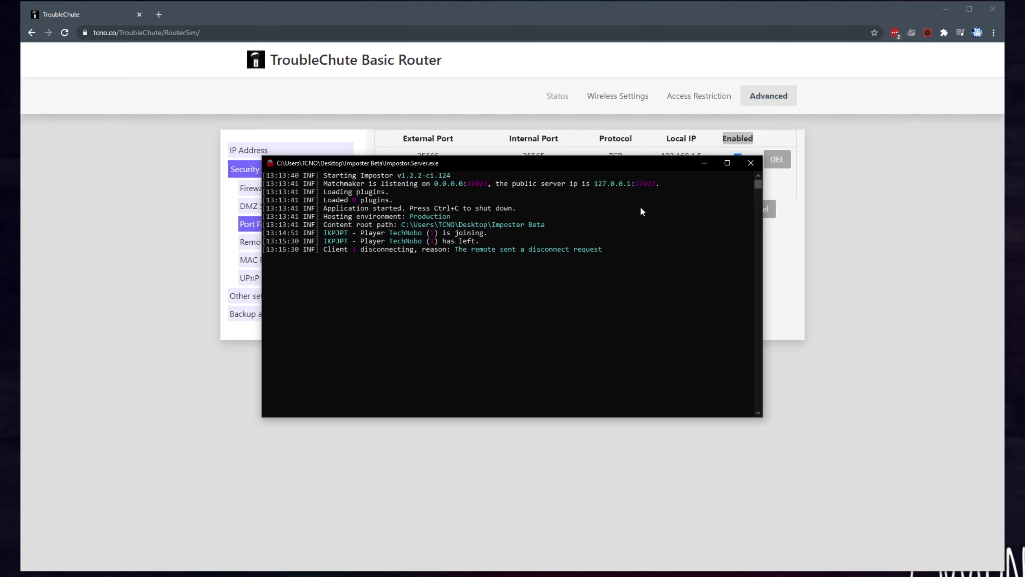
click(817, 208)
Step: Enter 22023 as the external and internal start ports, choose TCP/UDP, and set local IP ending 20
click(408, 182)
text(22023)
click(497, 182)
text(22023)
double_click(426, 140)
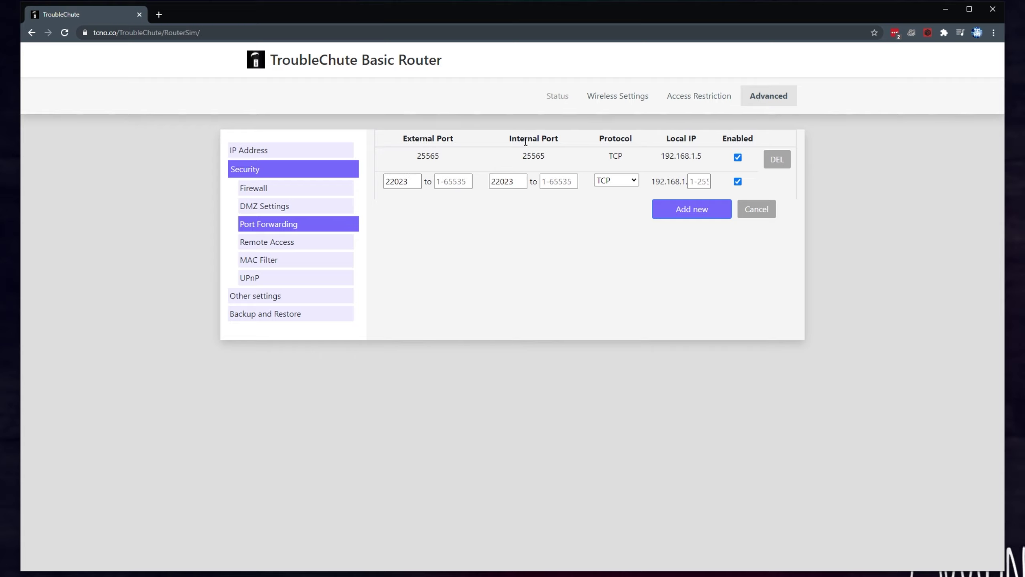
double_click(525, 140)
click(619, 181)
click(616, 215)
click(699, 182)
text(20)
Step: Fill 22023 into the end port fields and add the TCP/UDP rule for 192.168.1.20
key(alt+Tab)
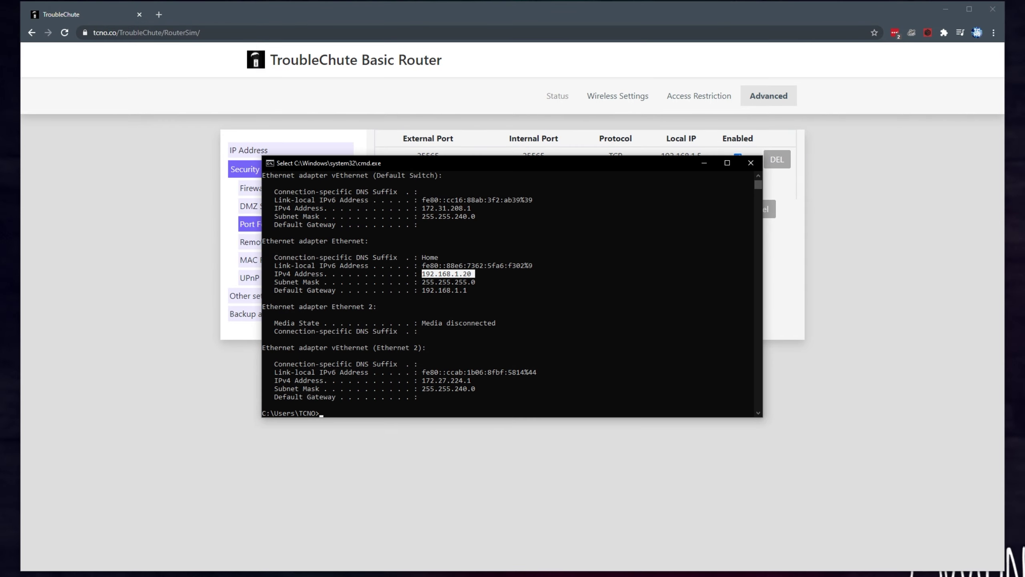
click(867, 271)
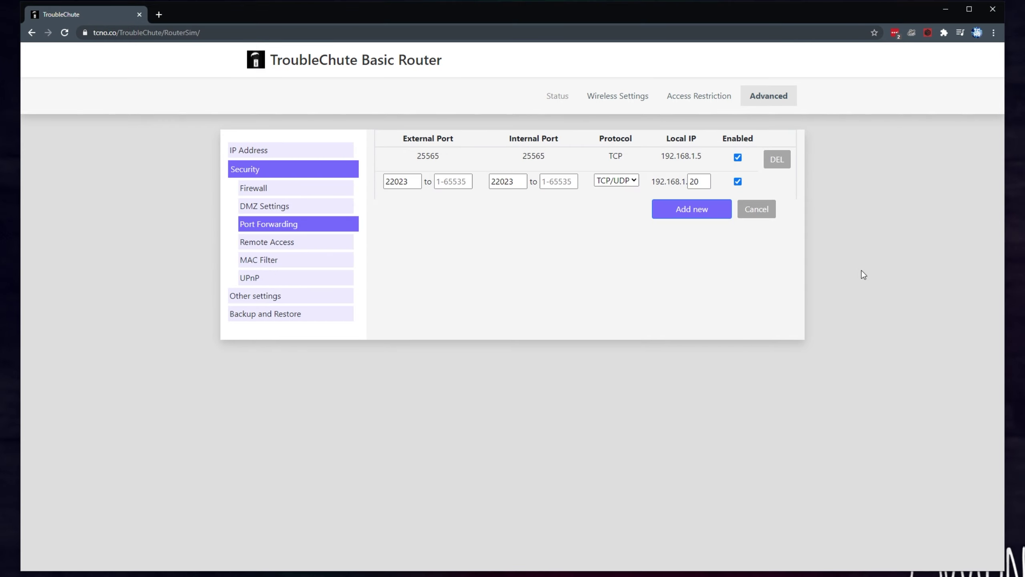
click(604, 180)
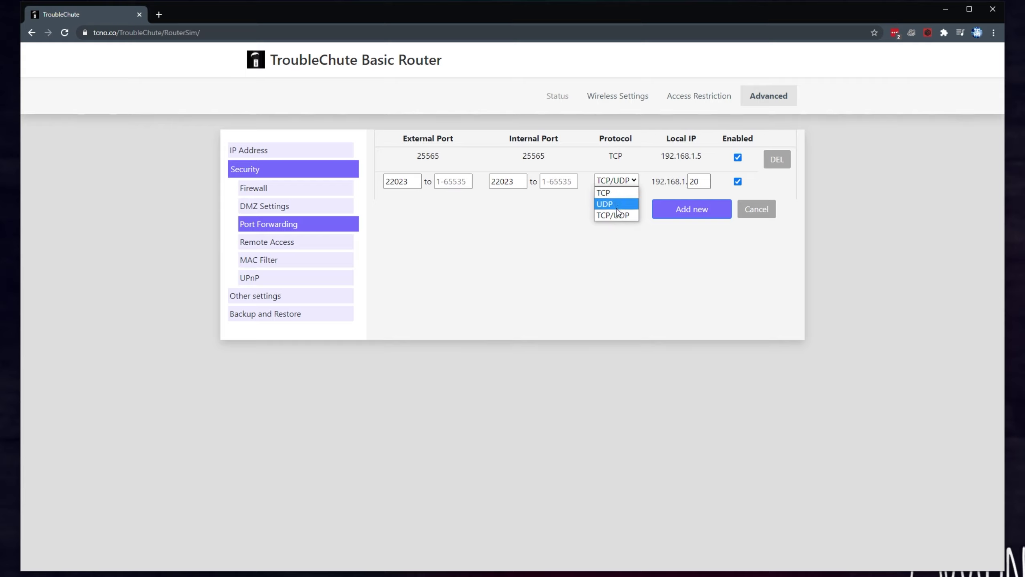
click(490, 157)
drag(413, 181, 352, 175)
key(ctrl+c)
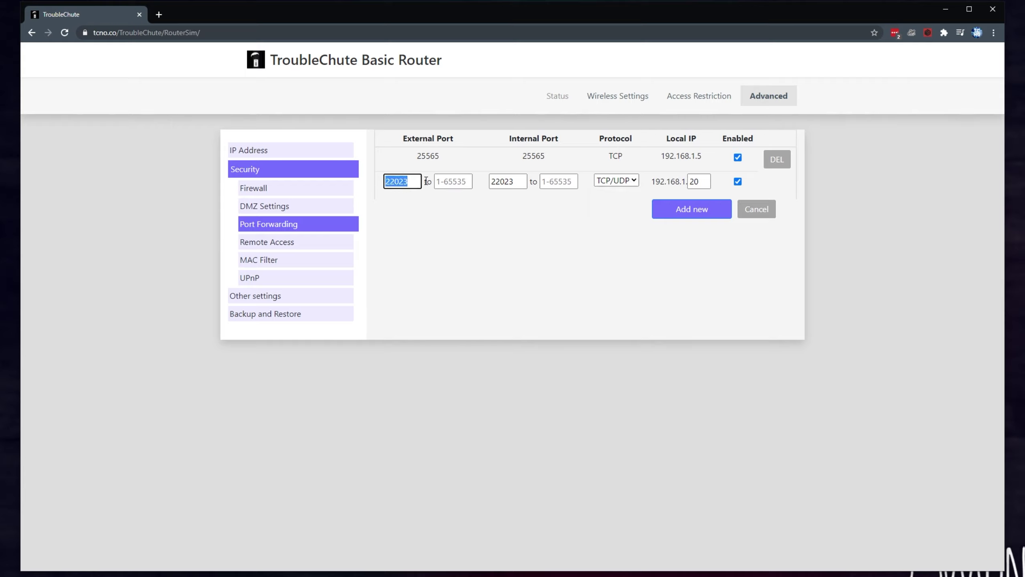
click(444, 181)
key(ctrl+v)
click(551, 182)
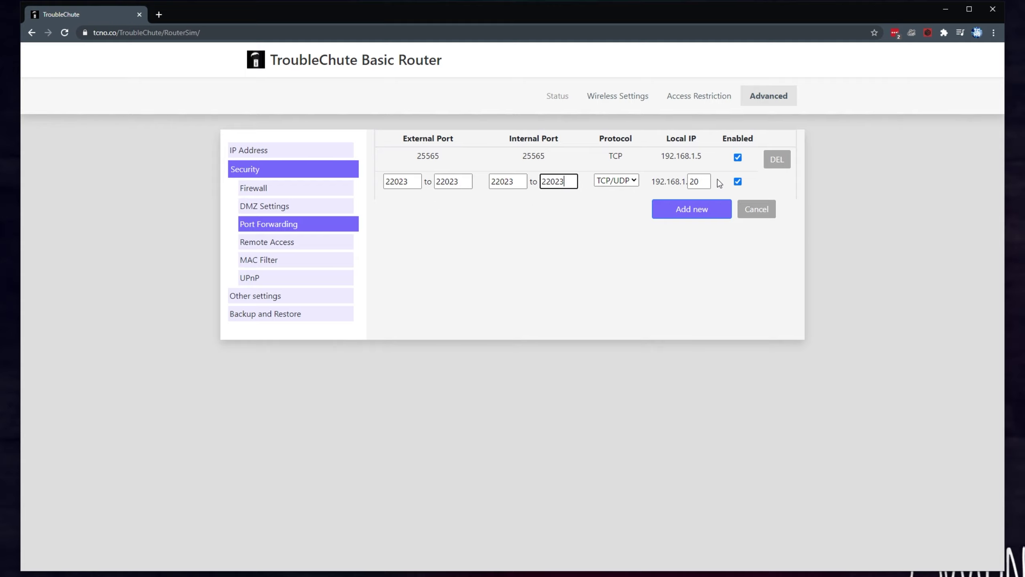
click(693, 216)
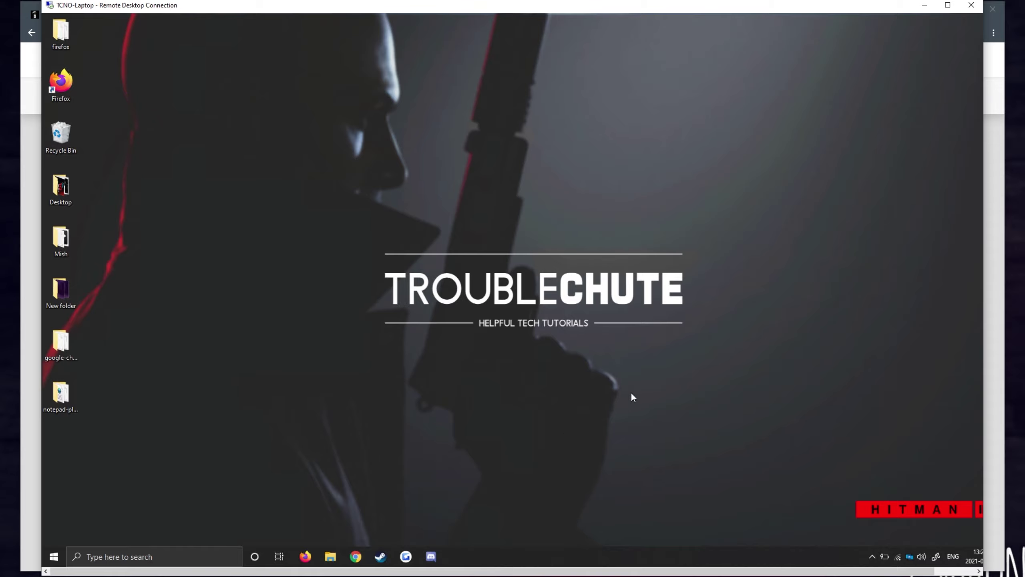
double_click(720, 10)
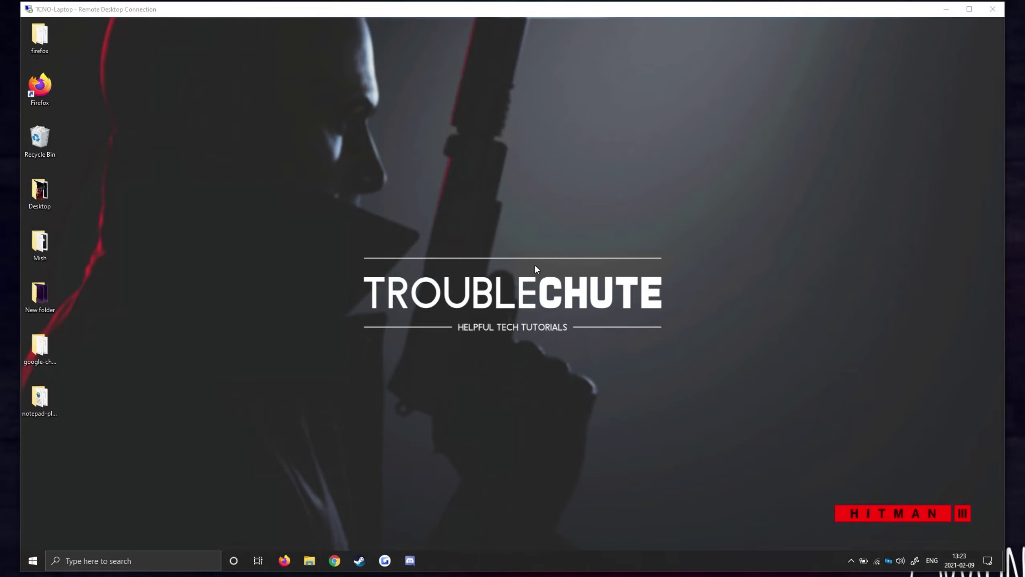
Step: Paste the patcher zip on the desktop, copy its files into New folder (2), and launch Impostor.exe
key(ctrl+v)
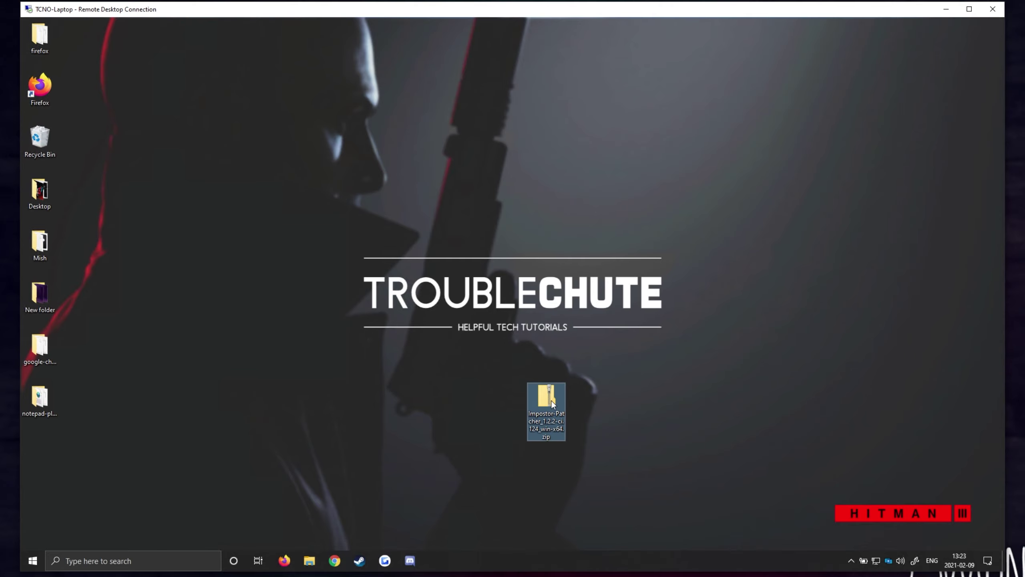
double_click(551, 401)
drag(799, 372, 672, 242)
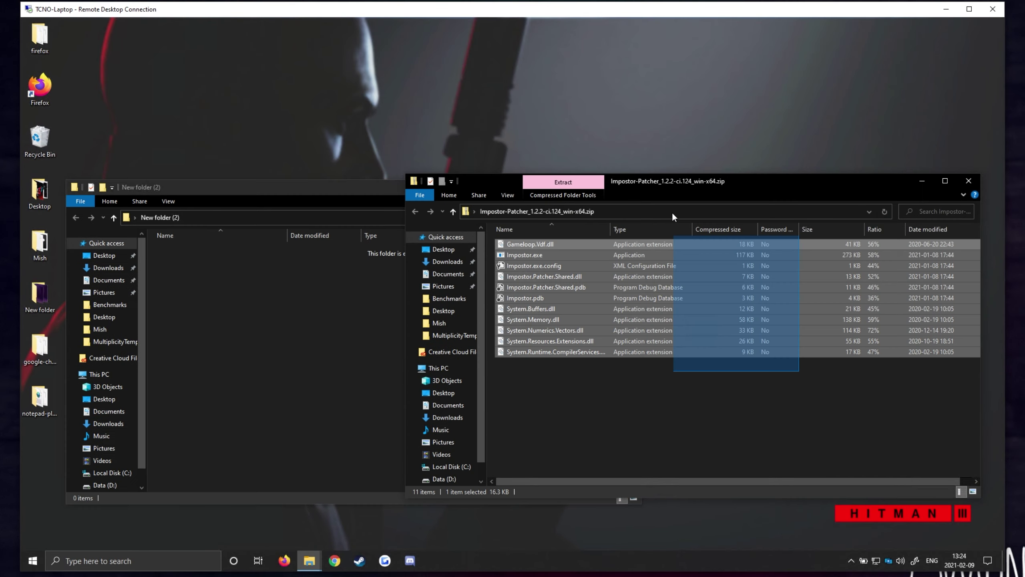
drag(726, 283, 297, 275)
click(968, 181)
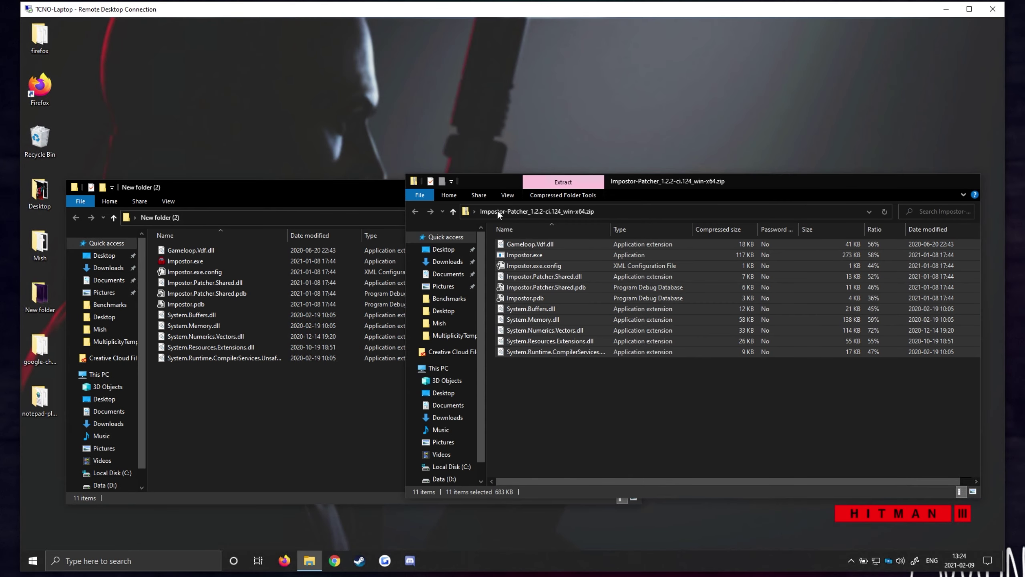
drag(409, 191, 578, 185)
double_click(403, 261)
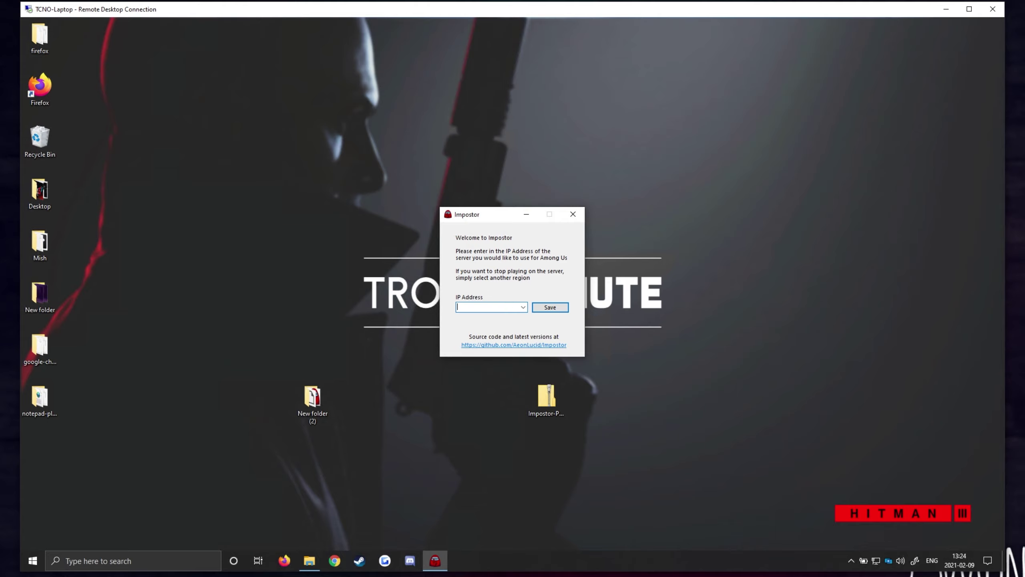
Step: Enter the server IP 192.168.1.20 in the laptop's Impostor patcher and save it
text(192.168.1.20)
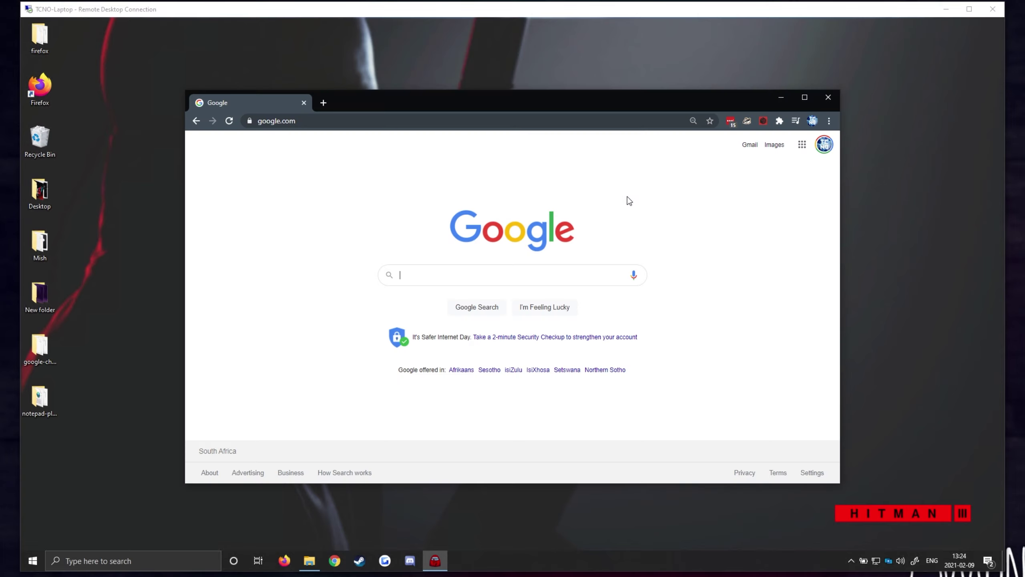
text(what is my ip)
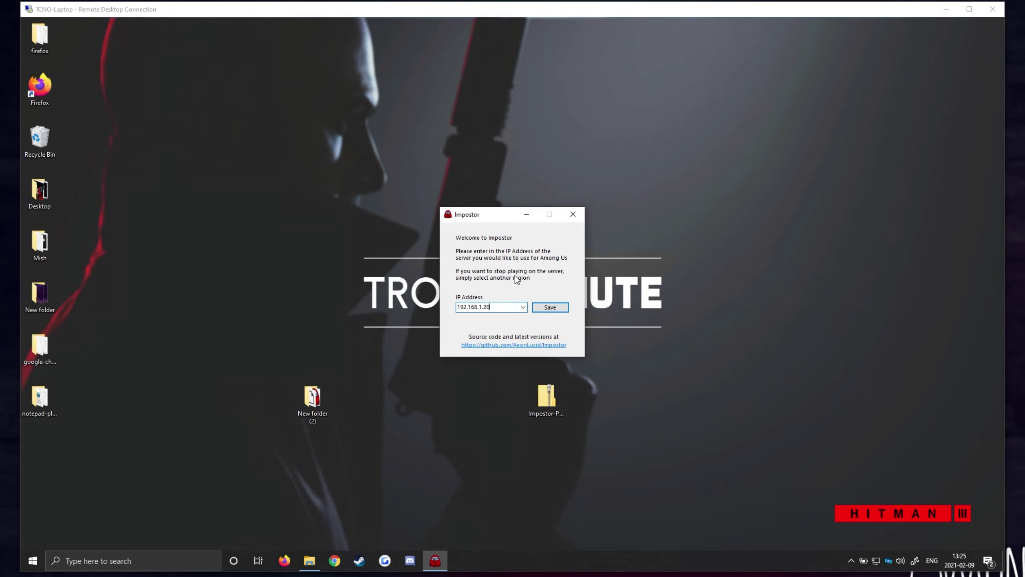
click(499, 308)
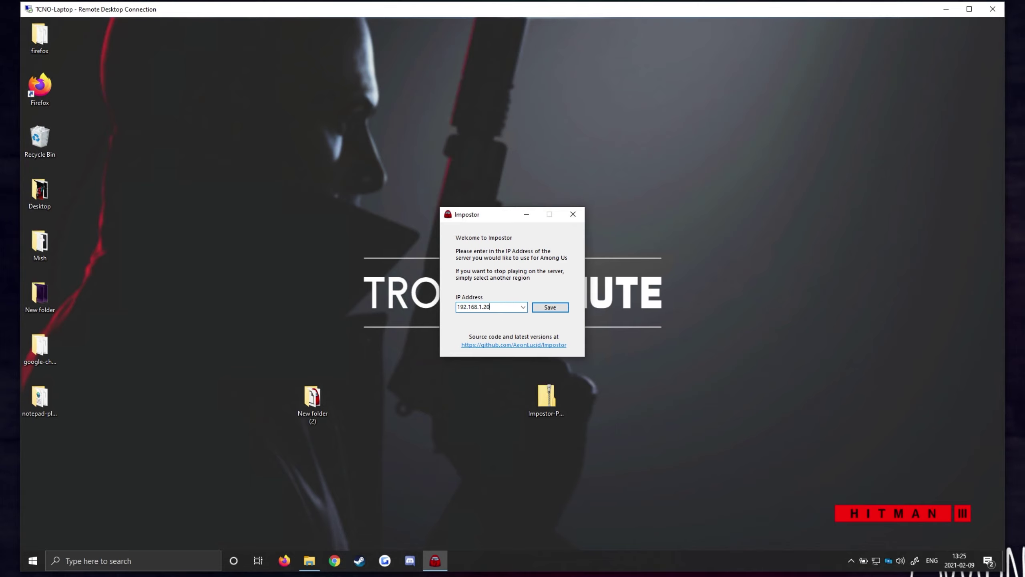
key(ctrl+a)
key(alt+Tab)
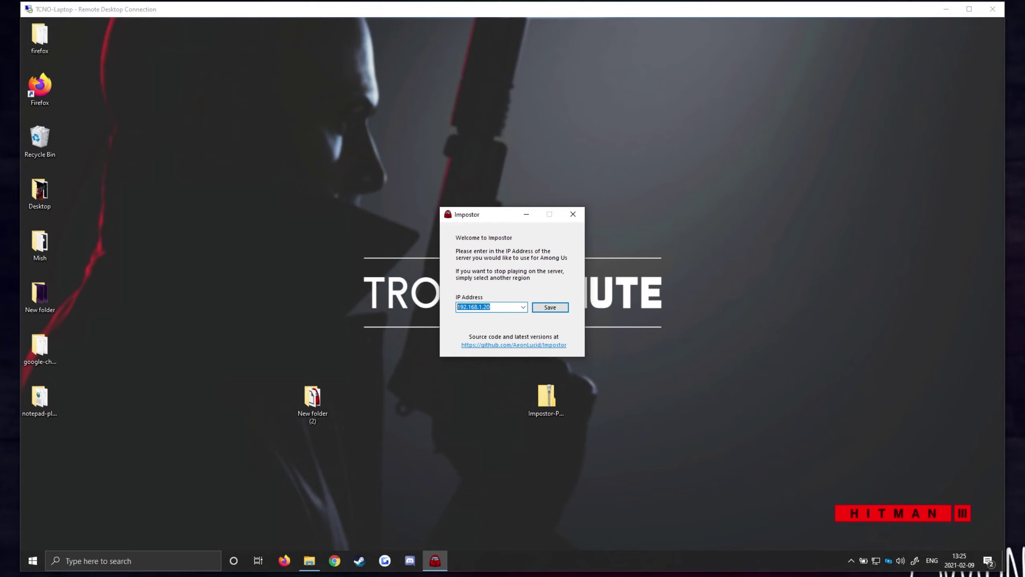
click(549, 311)
drag(313, 399, 48, 457)
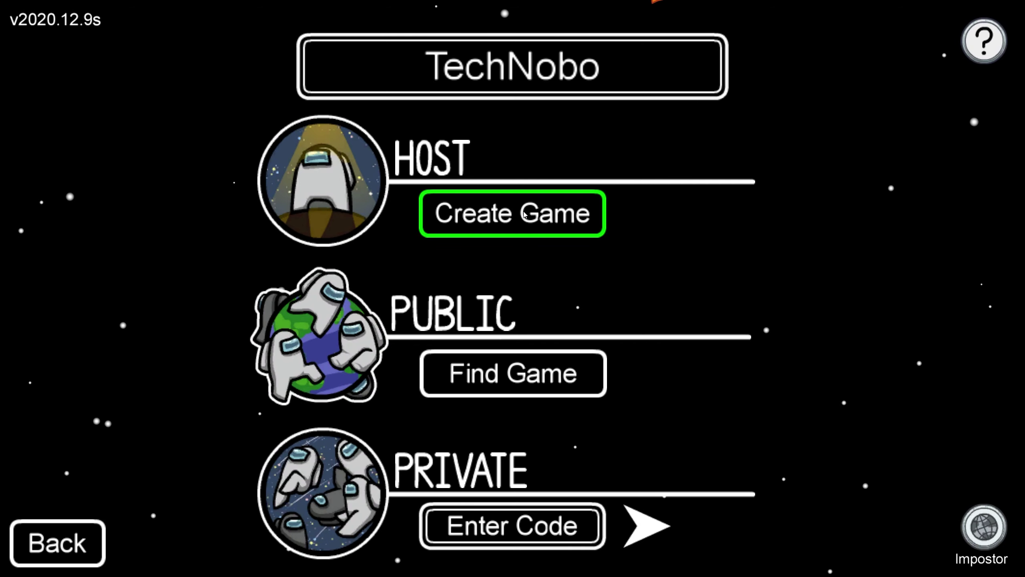
Step: Move the local game and server console aside, then press PLAY on Among Us in the laptop's Steam
click(510, 213)
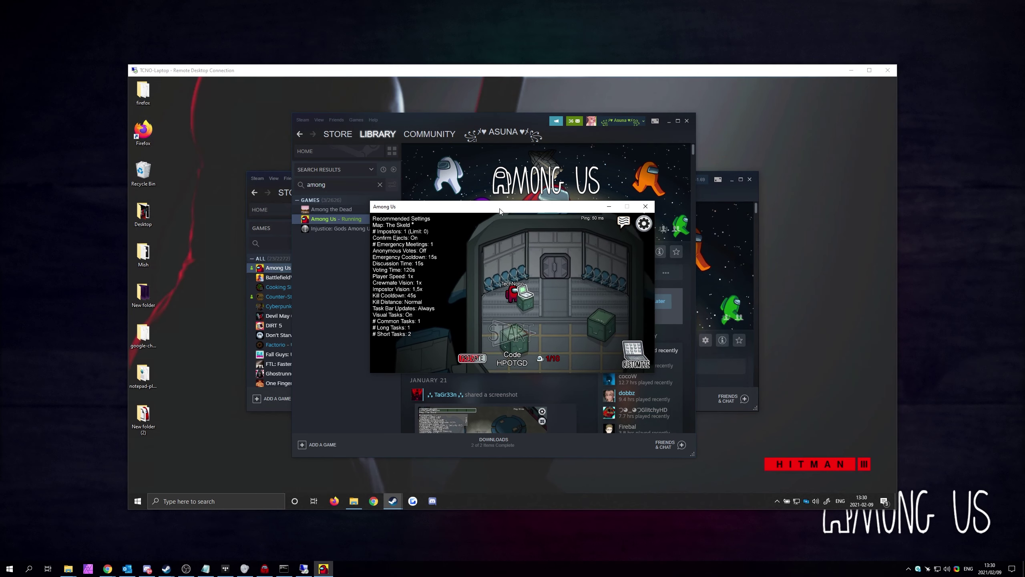
drag(504, 207, 859, 383)
key(alt+Tab)
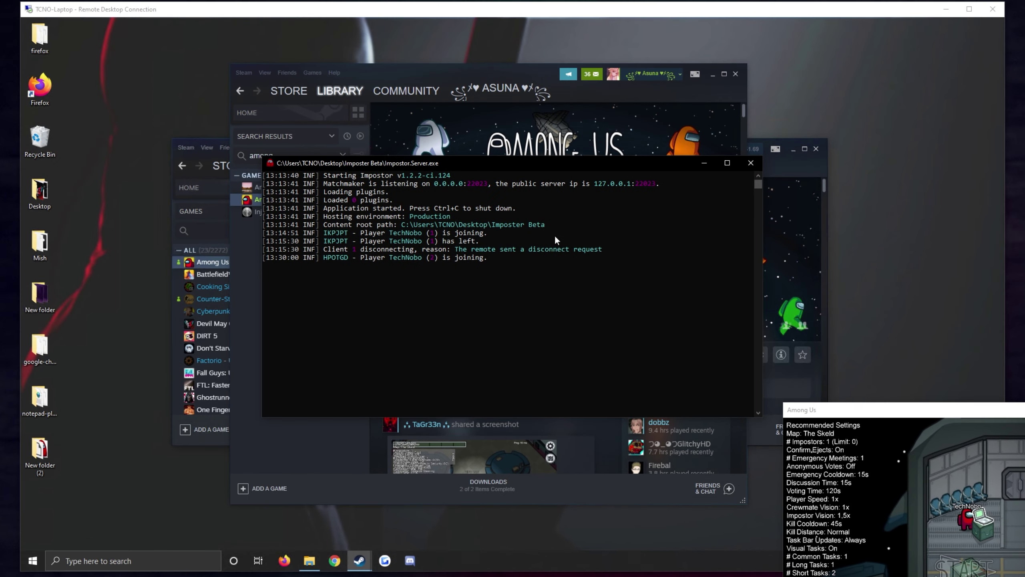
drag(486, 166, 74, 390)
click(684, 160)
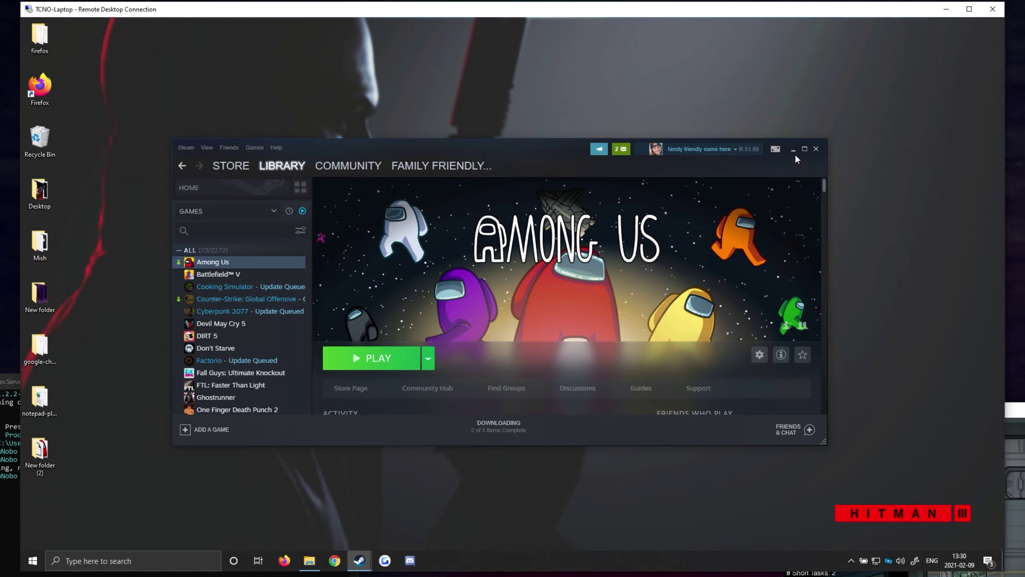
click(367, 360)
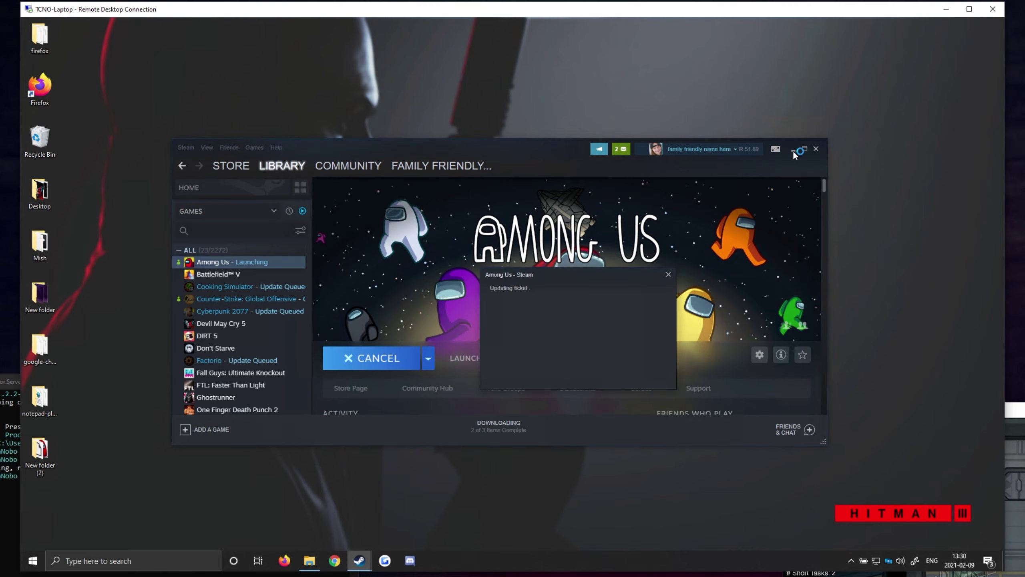
Step: Check that the laptop's NordVPN is connected to South Africa #93, then minimize it
click(793, 152)
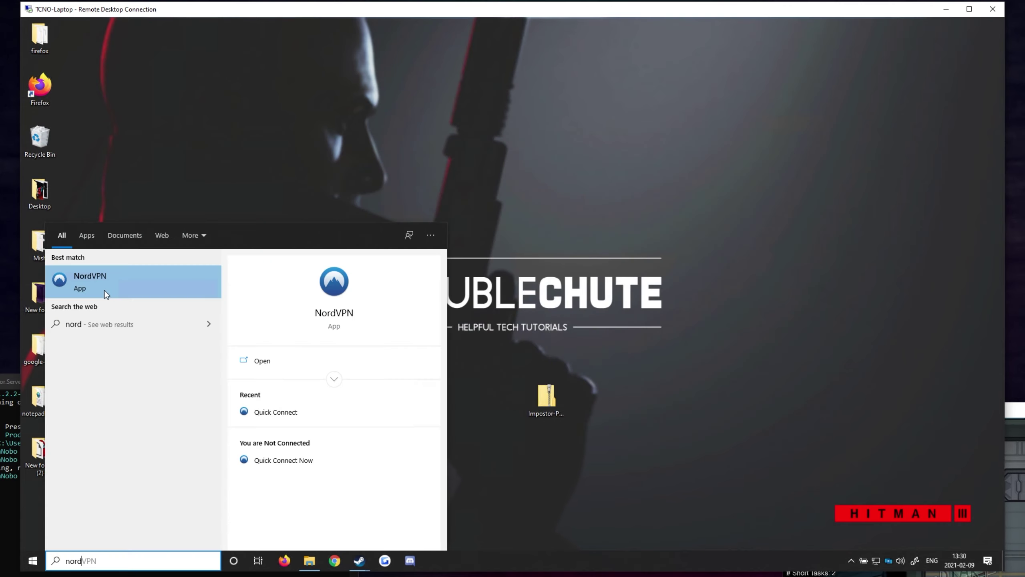
click(104, 292)
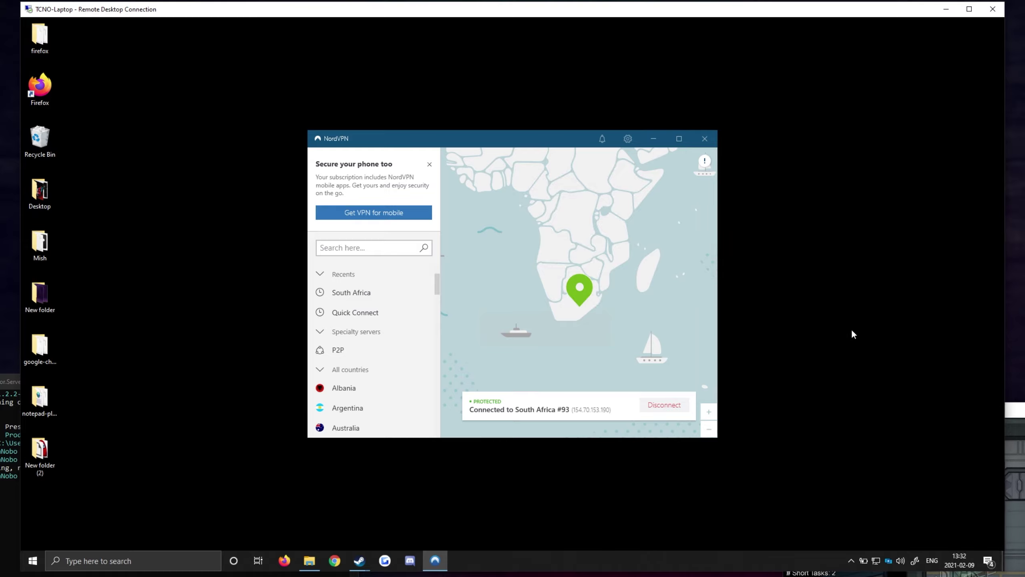
click(435, 560)
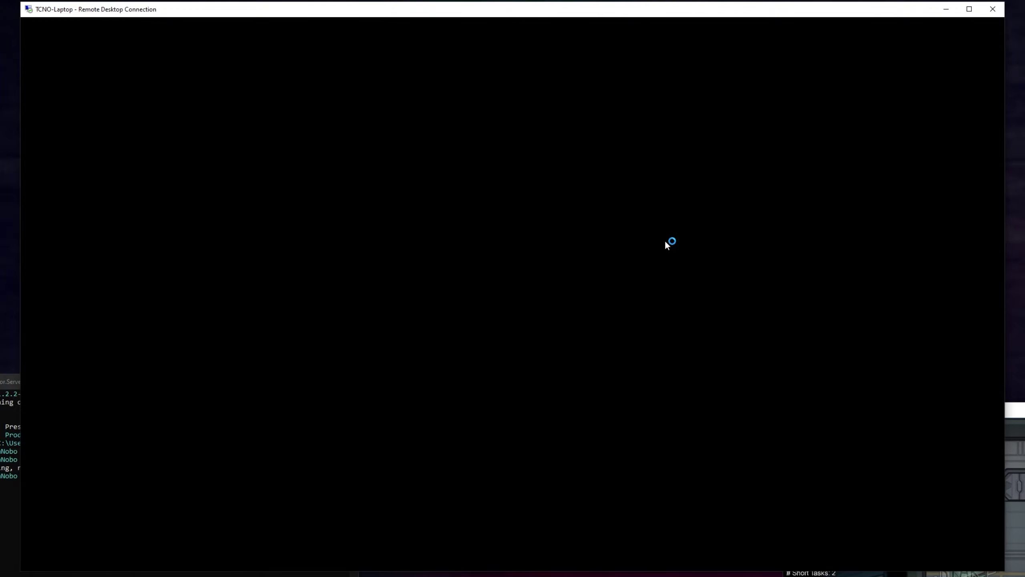
Step: Join private lobby HPOTGD on the laptop and centre the server console to watch the join
click(510, 510)
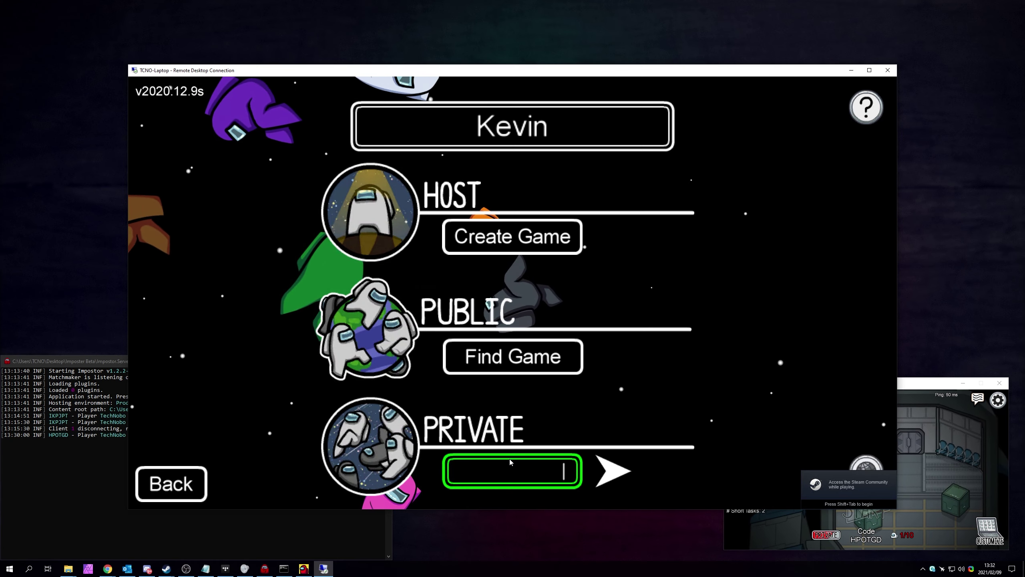
text(HPOTGD)
key(Return)
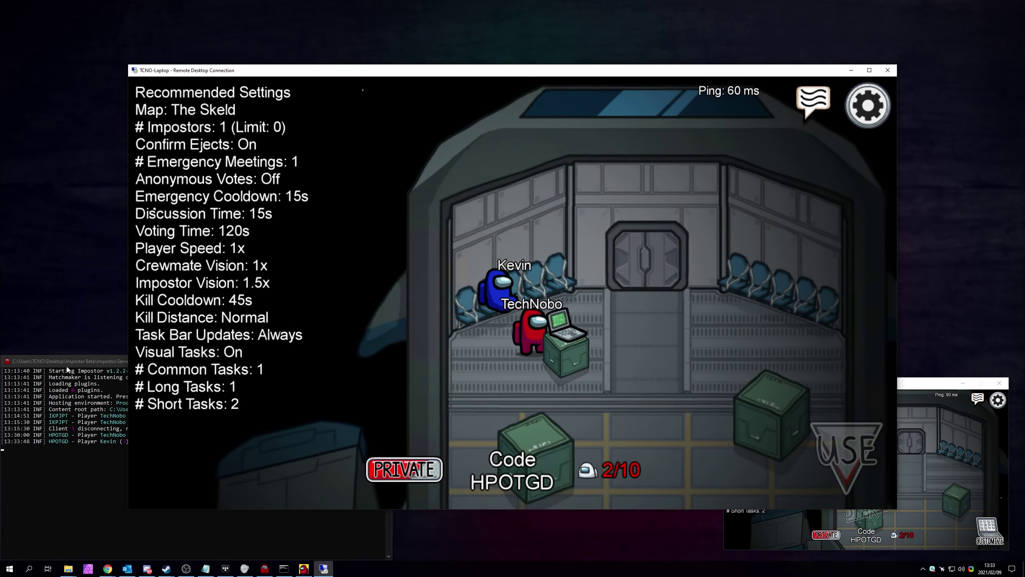
click(66, 364)
drag(155, 358, 203, 353)
click(562, 284)
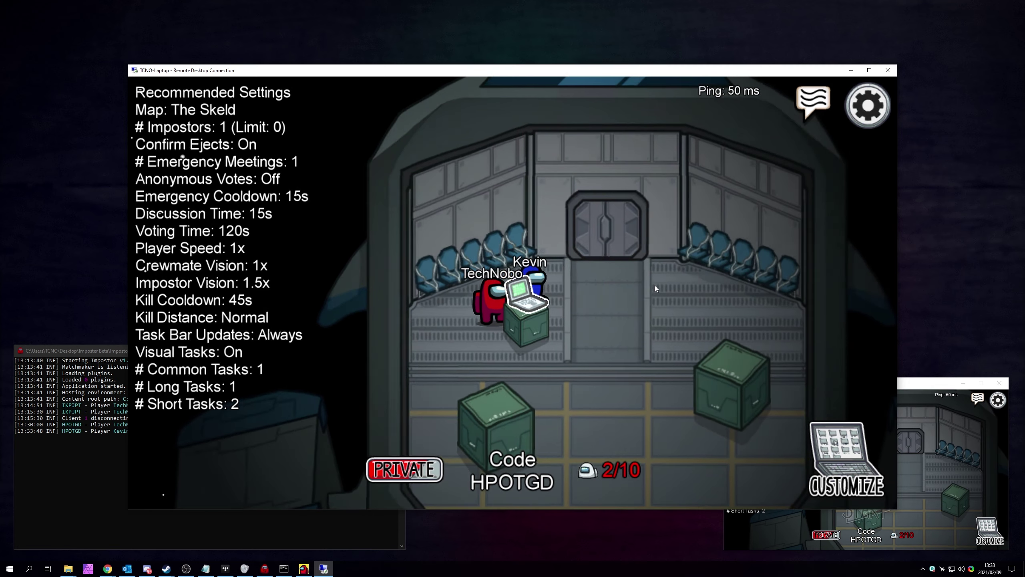
Step: Walk Kevin around the lobby with the W, A, S and D keys
key(s)
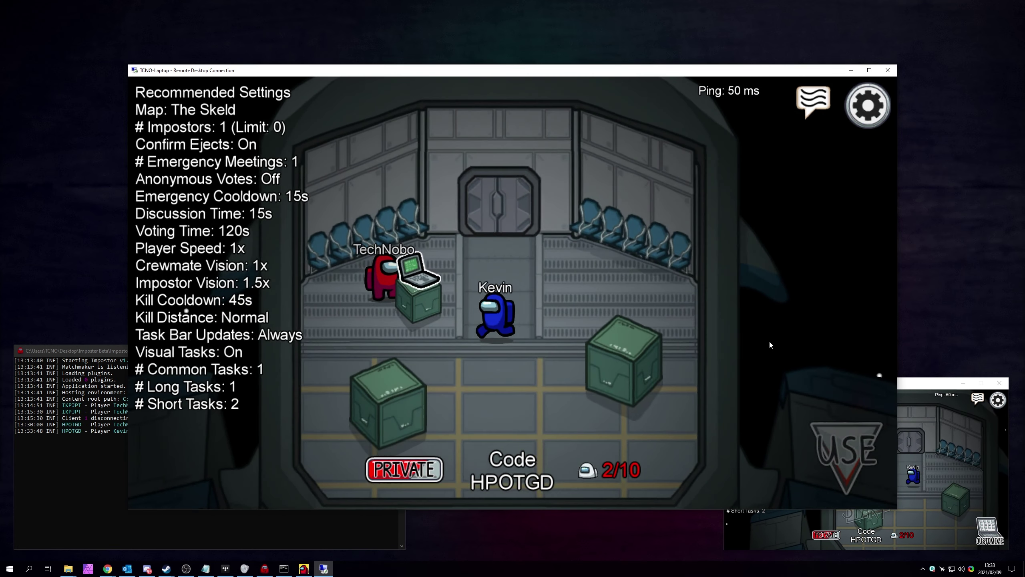
key(w)
key(d)
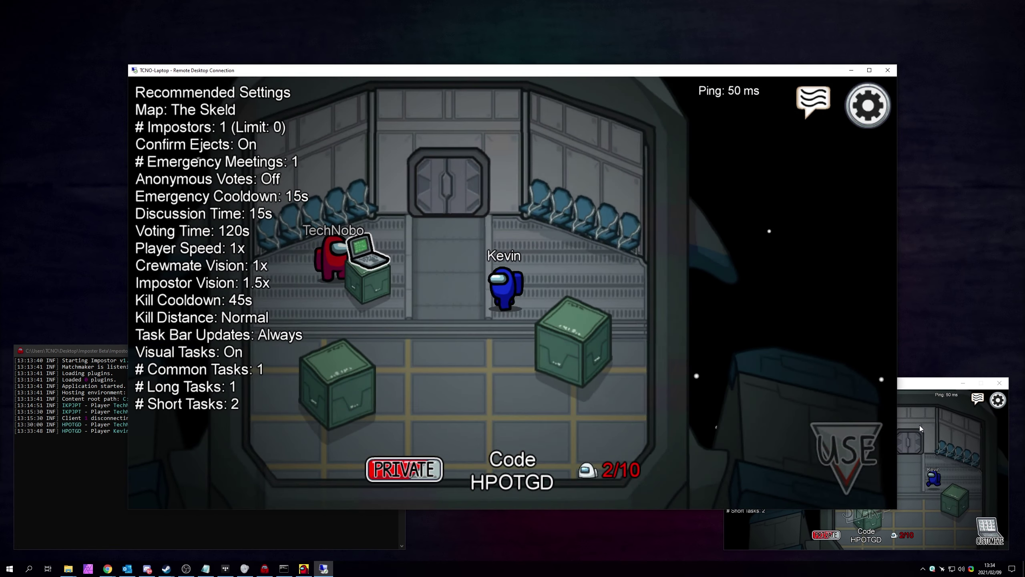
key(s)
key(a)
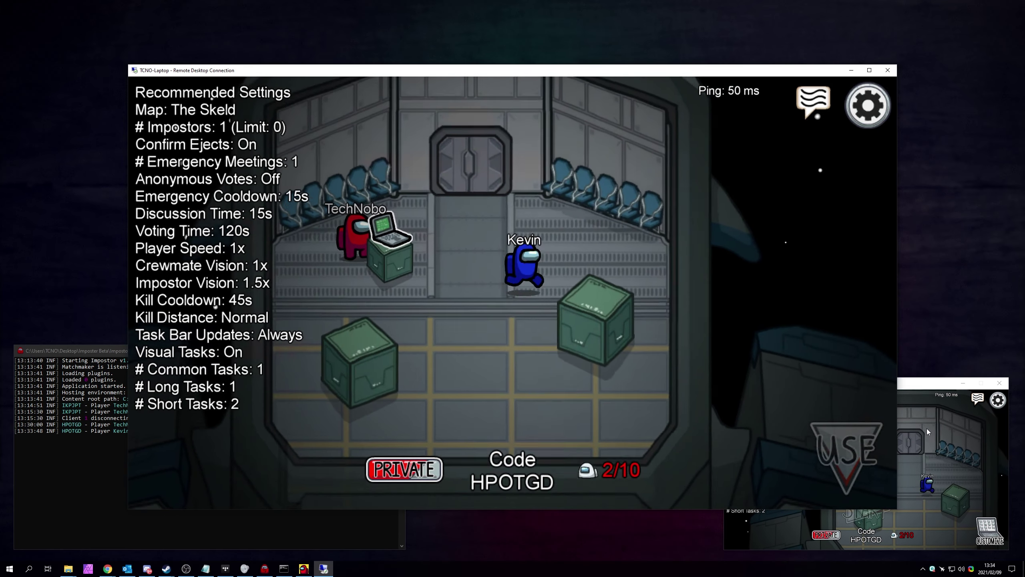
key(s)
key(a)
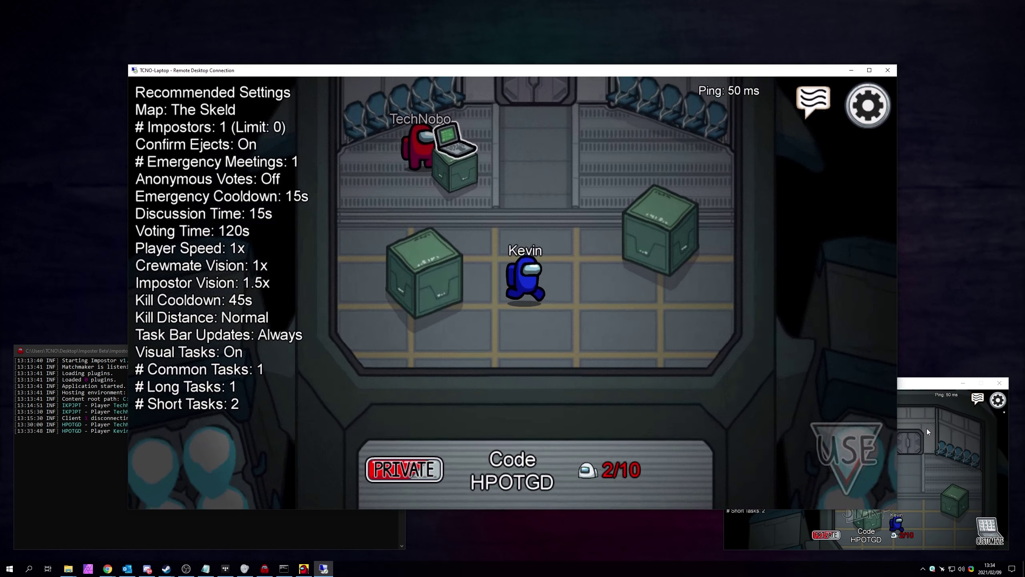
key(w)
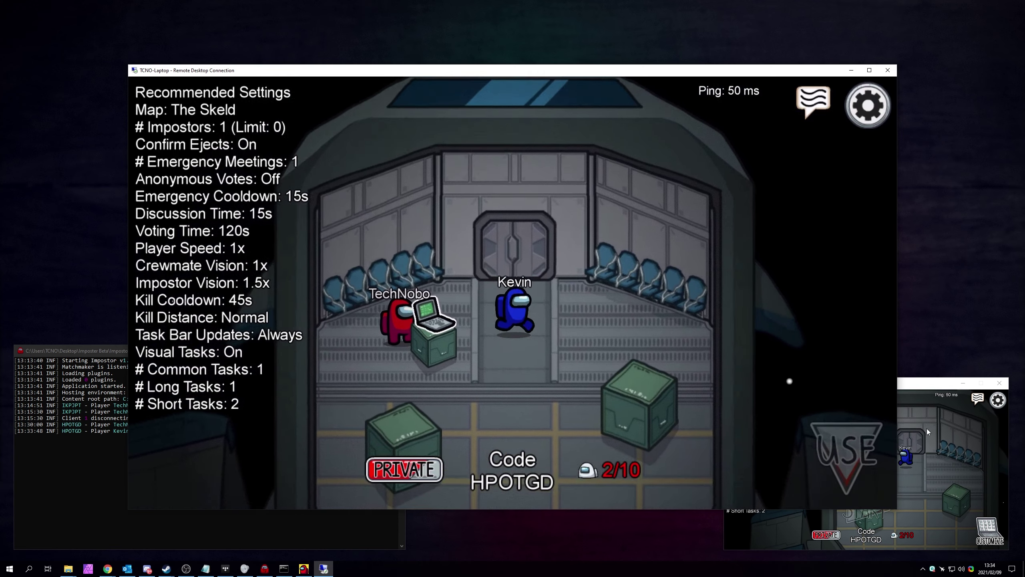
key(s)
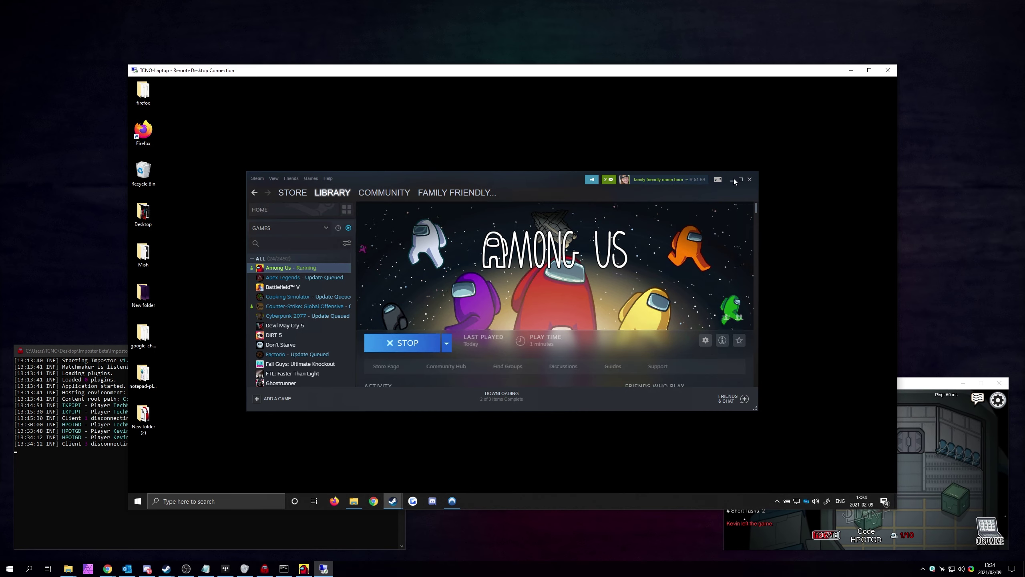
Step: Switch the laptop's VPN to United States #8449, relaunch Among Us and rejoin lobby HPOTGD
click(733, 180)
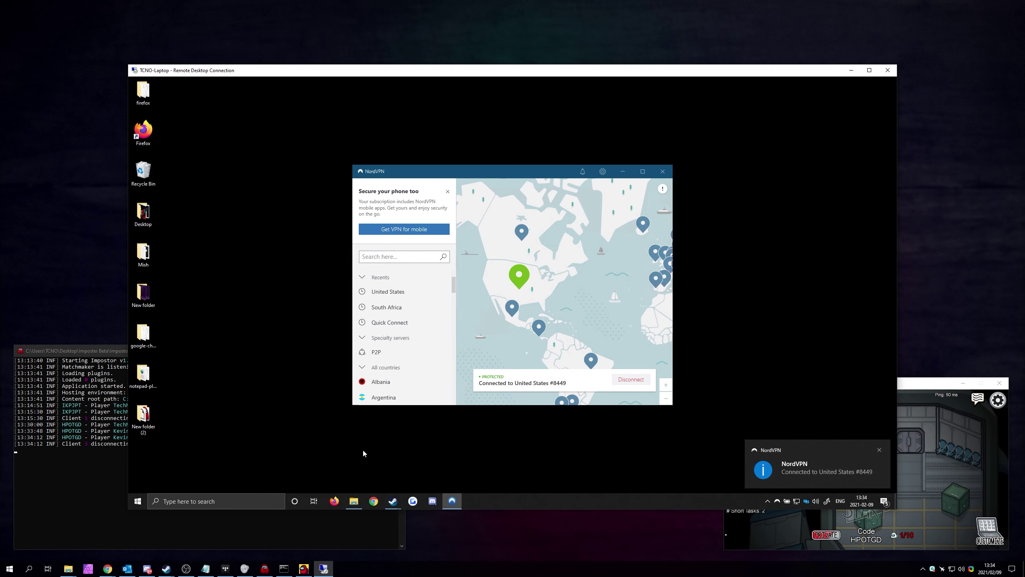
click(435, 464)
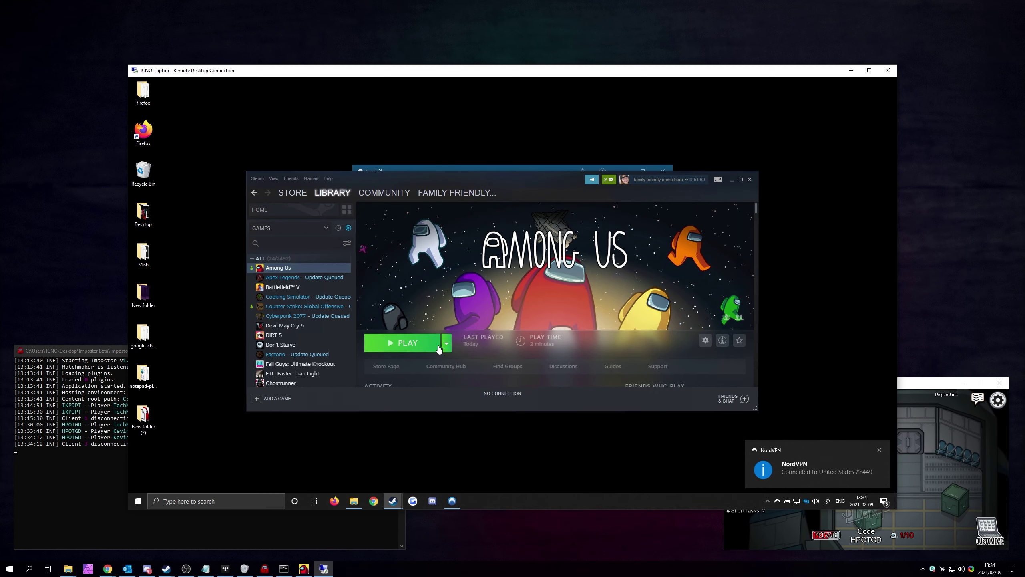
click(436, 348)
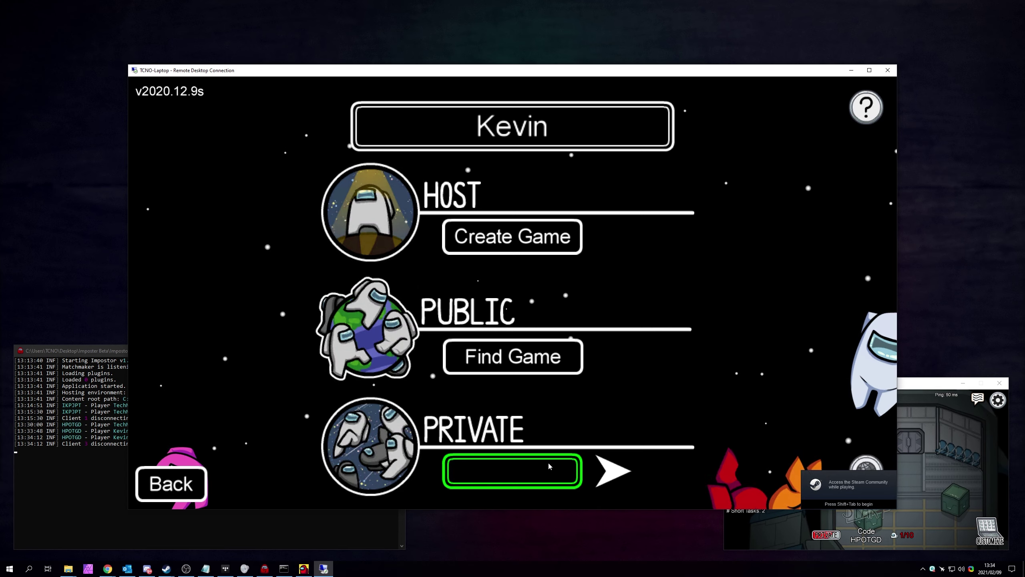
text(GPOT)
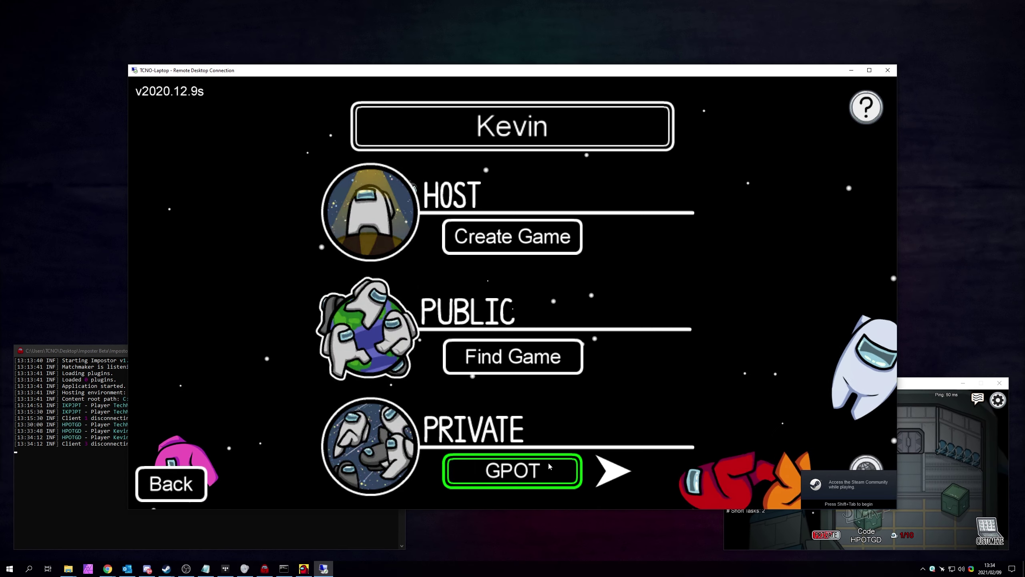
text(GD)
key(BackSpace)
key(BackSpace)
text(HPOTGD)
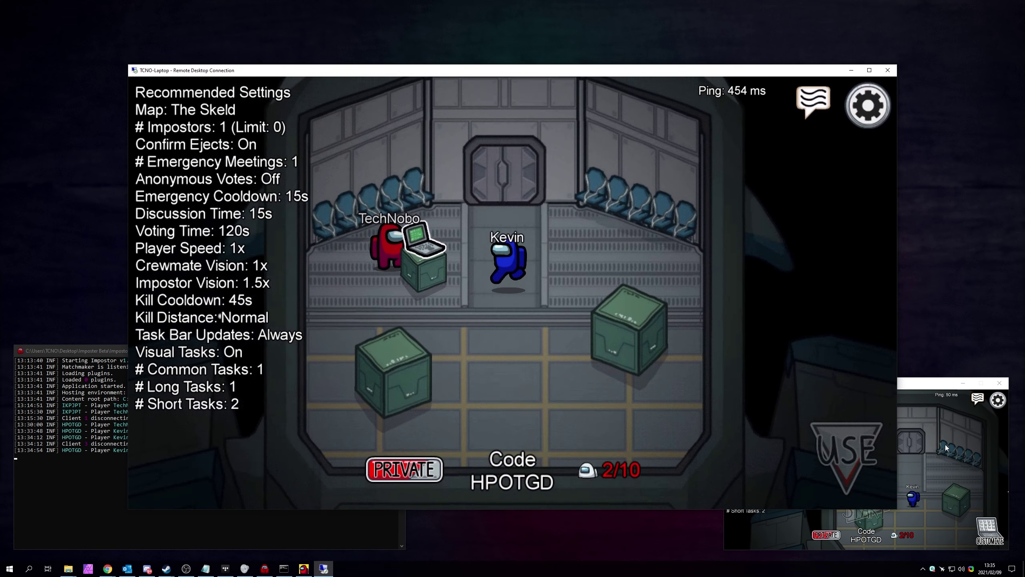
mouse_move(101, 350)
mouse_down()
mouse_move(424, 223)
mouse_move(218, 291)
mouse_move(95, 359)
mouse_up()
Step: Stop the Impostor server with Ctrl+C in its console, disconnecting both Among Us players
click(563, 331)
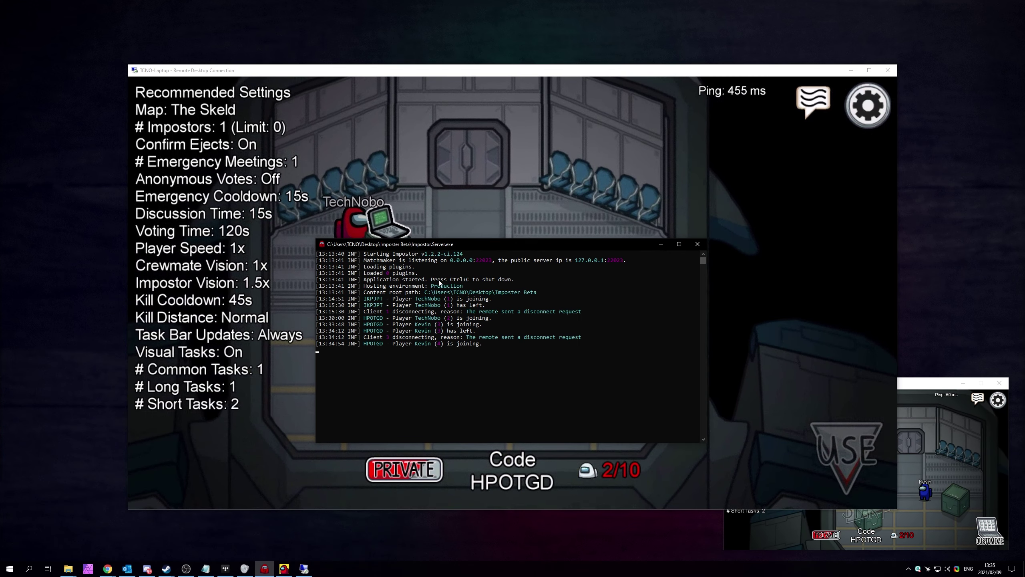
drag(494, 281, 513, 280)
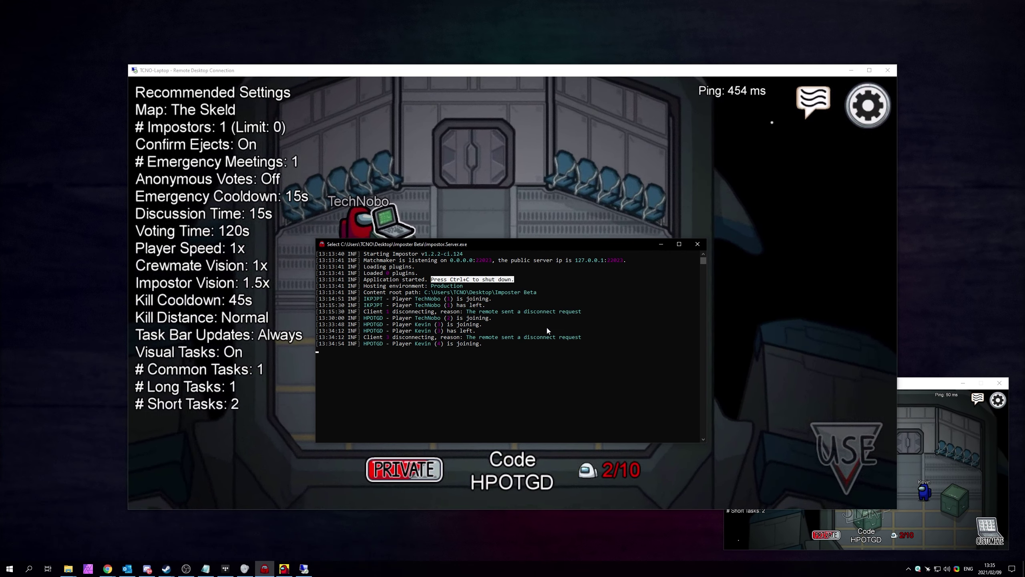
key(ctrl+c)
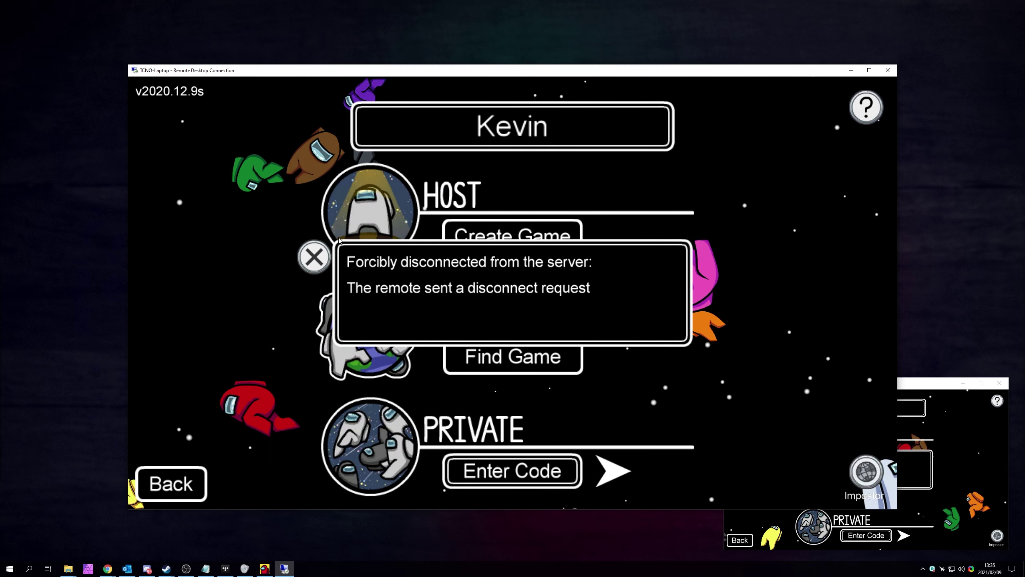
drag(846, 383, 460, 192)
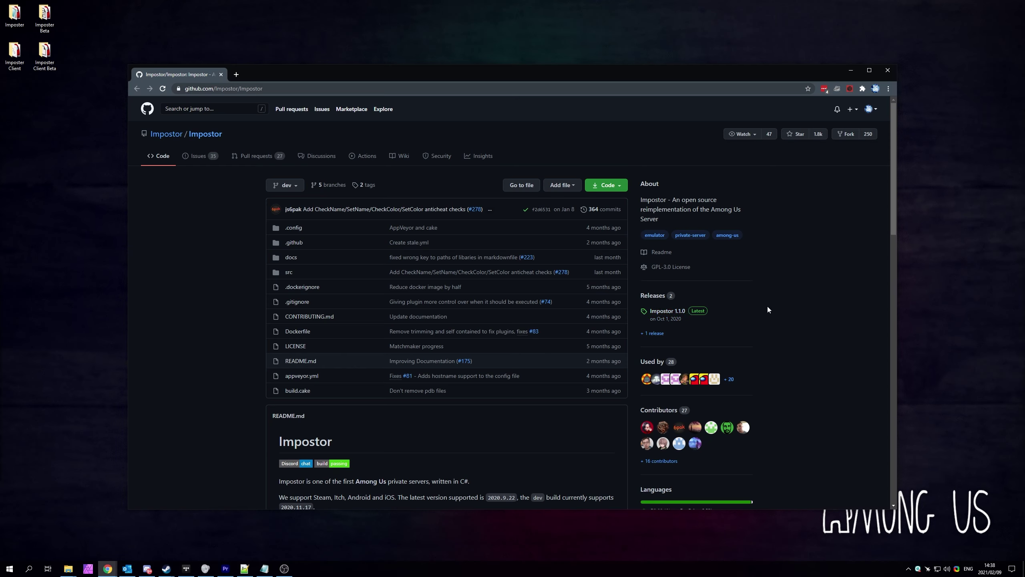
Step: Scroll to the README's Windows client steps and open the 'this website' link in a new tab
scroll(752, 310, down, 15)
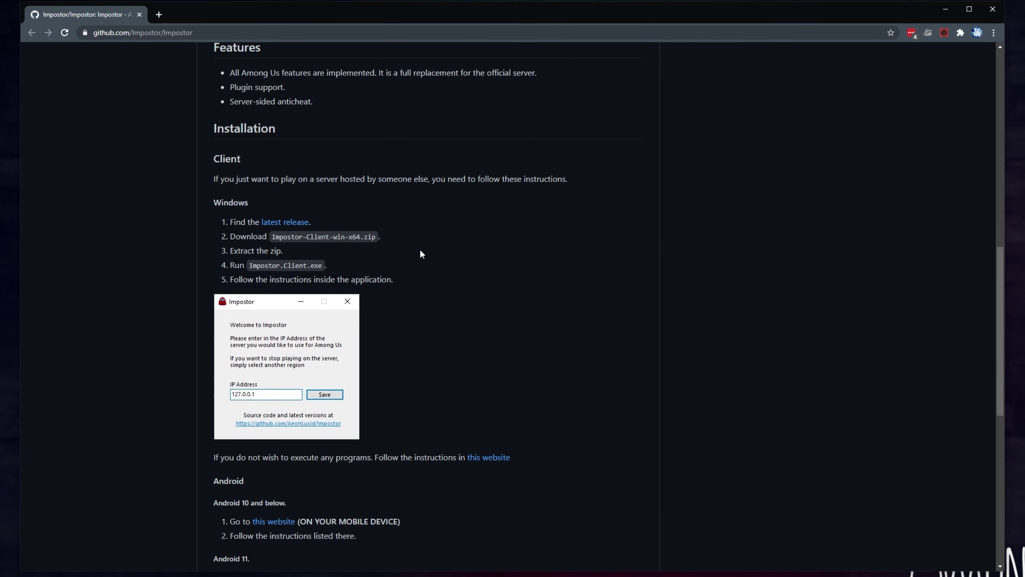
scroll(389, 247, down, 1)
drag(207, 151, 391, 228)
click(439, 253)
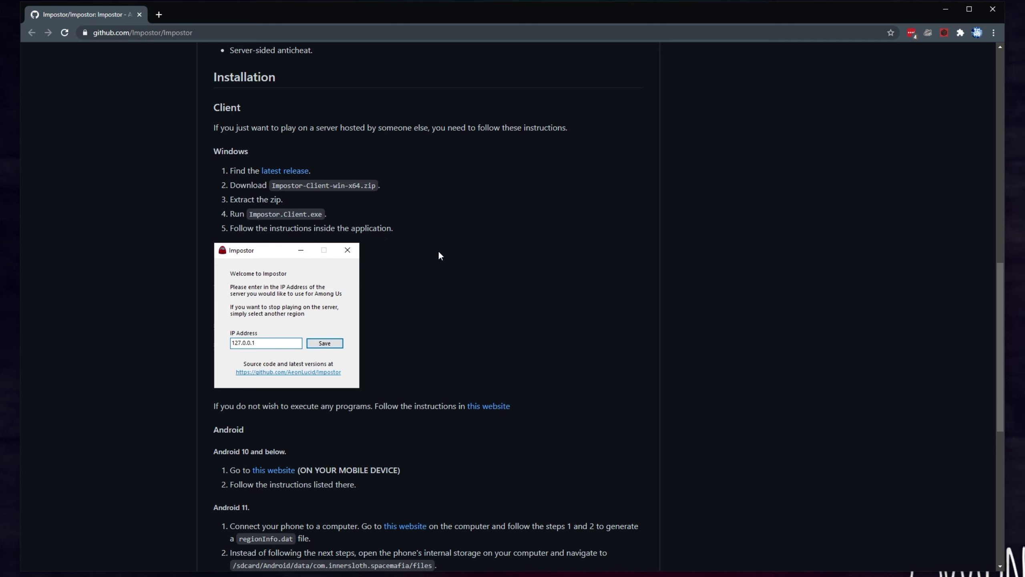
scroll(444, 279, down, 2)
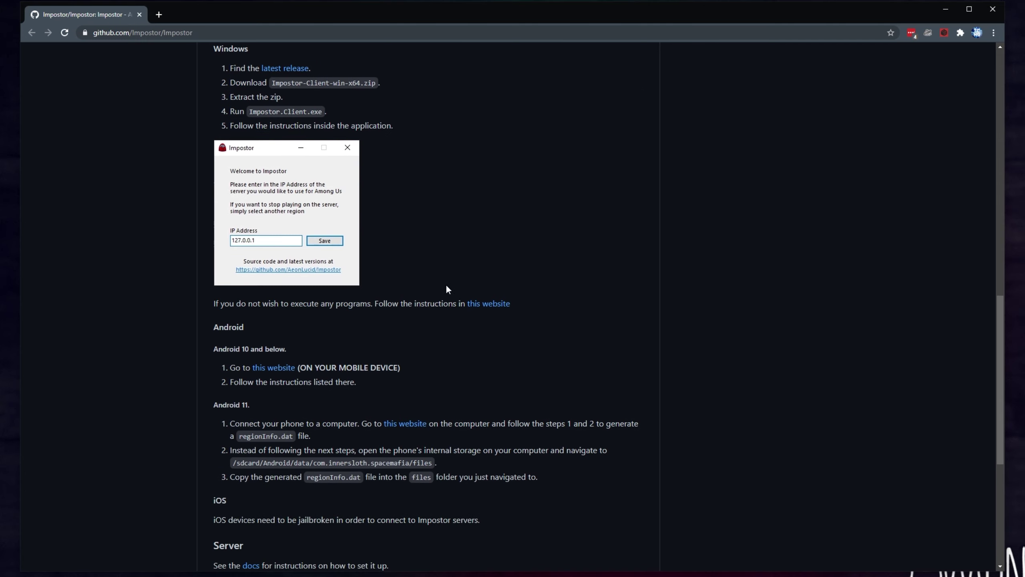
right_click(477, 305)
click(488, 310)
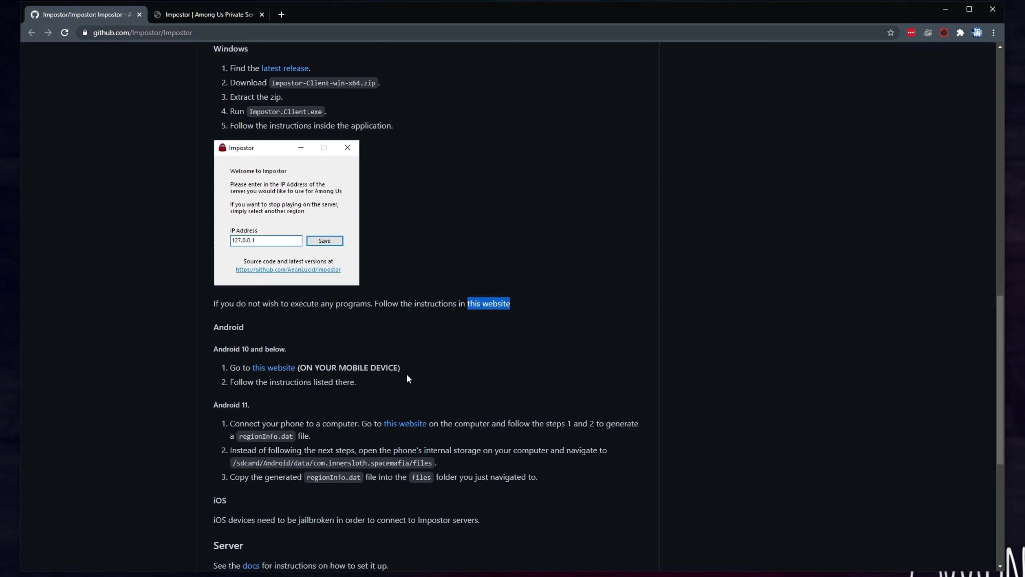
Step: Highlight the iOS jailbroken-device requirement, then switch to the private-server site tab
drag(408, 379, 232, 367)
drag(480, 438, 230, 423)
scroll(242, 404, down, 3)
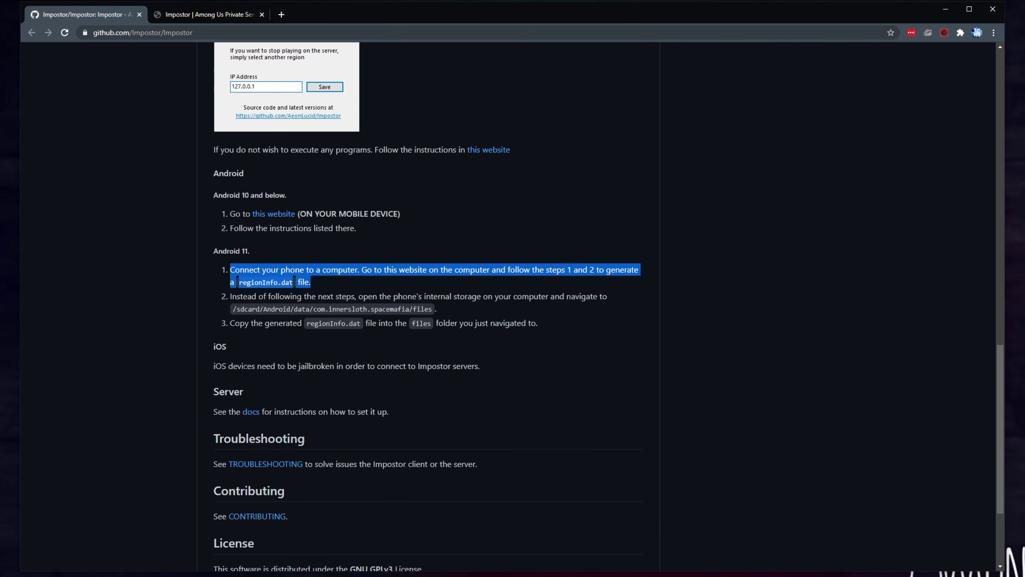
drag(221, 367, 461, 376)
click(463, 376)
double_click(316, 366)
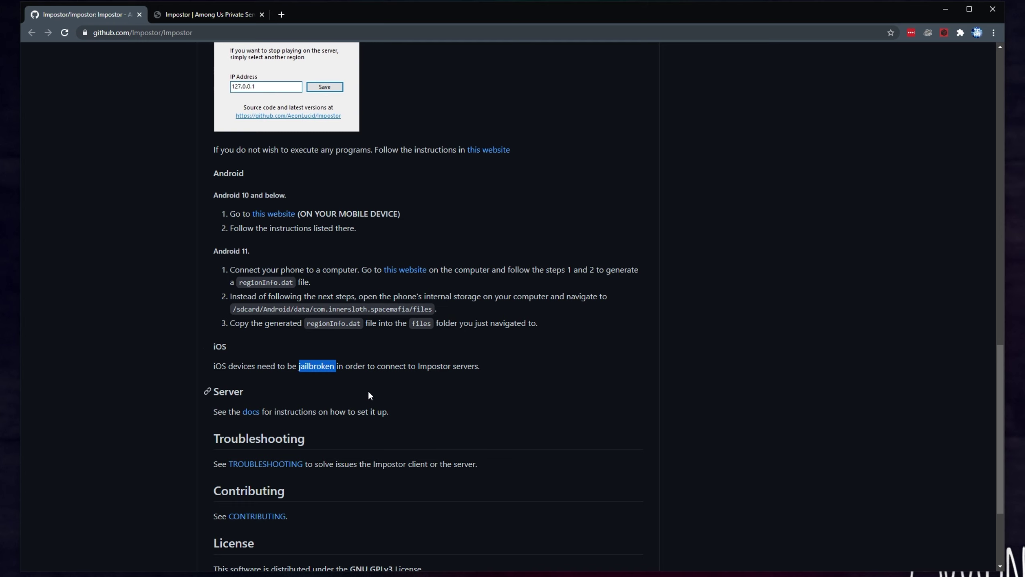
scroll(464, 341, up, 3)
scroll(467, 346, up, 2)
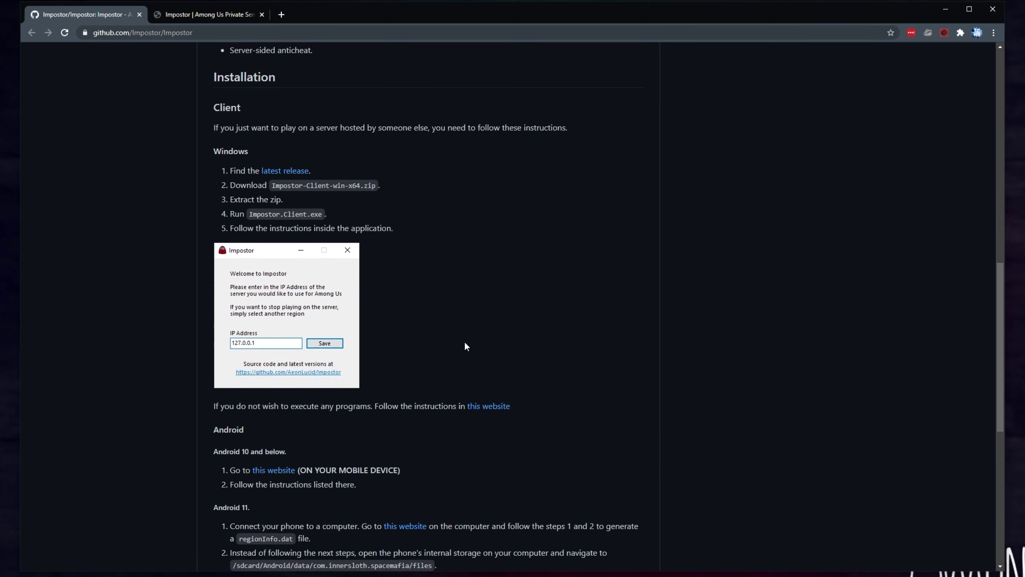
scroll(577, 347, down, 2)
key(ctrl+Tab)
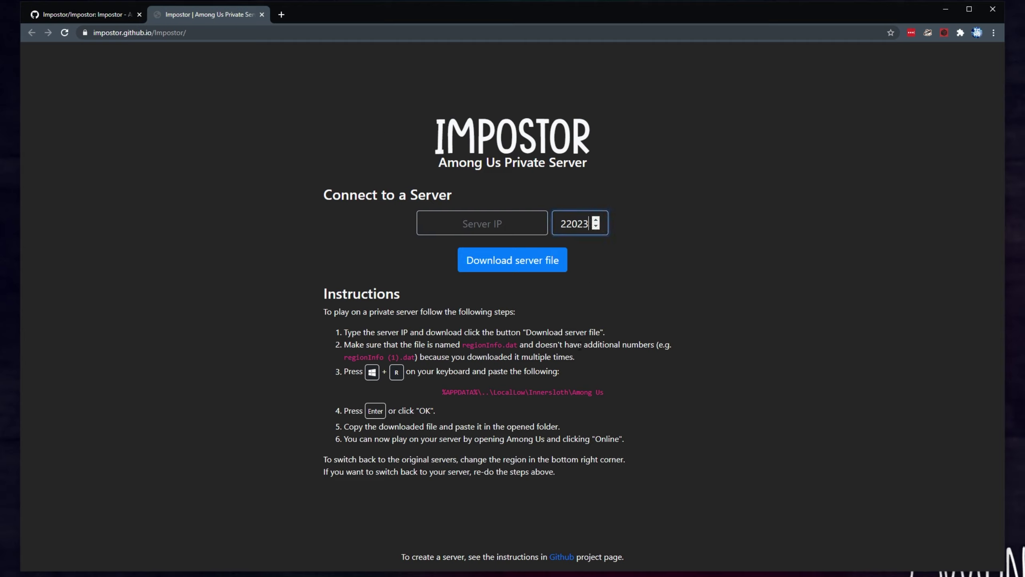
Step: Download regionInfo.dat for server IP 127.0.0.1, then review the file-naming instructions
key(Return)
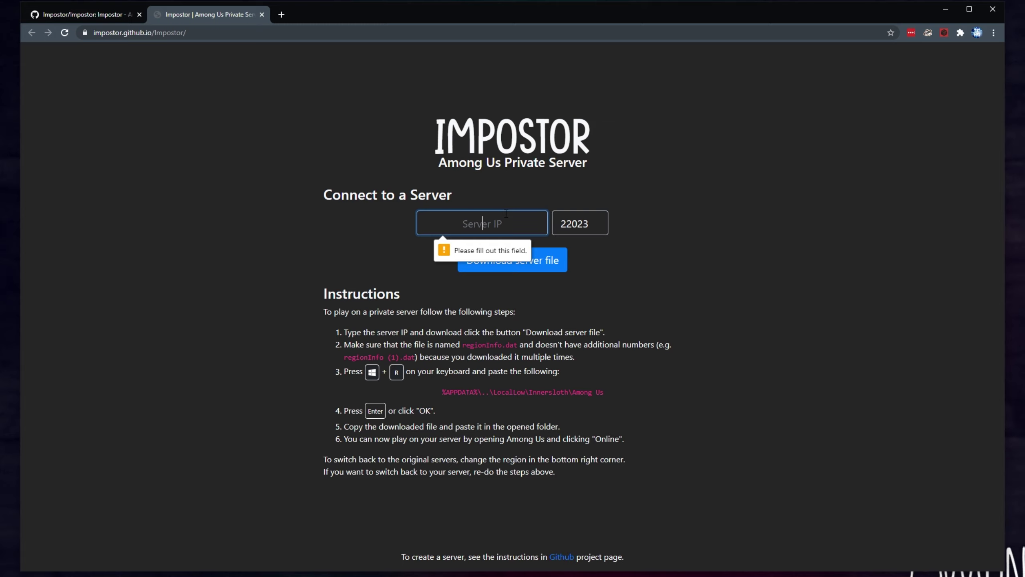
text(127.0.0)
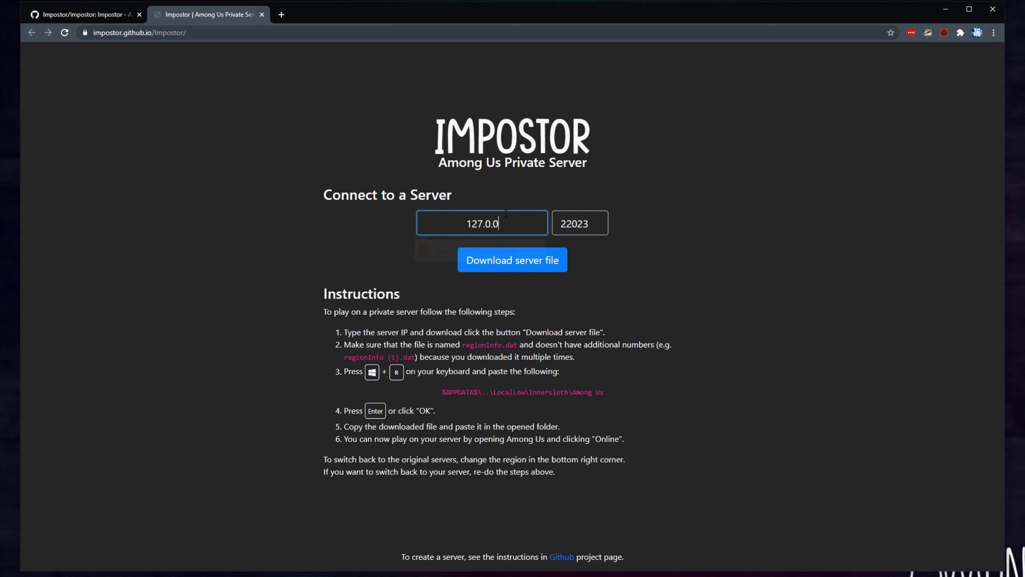
text(.1)
key(Return)
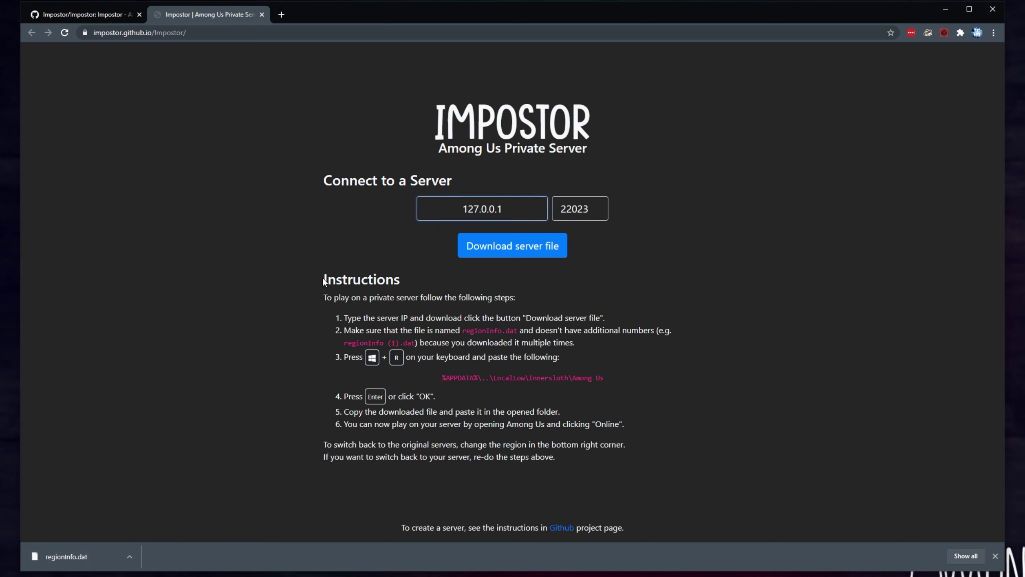
drag(324, 282, 610, 461)
click(609, 454)
drag(344, 330, 507, 332)
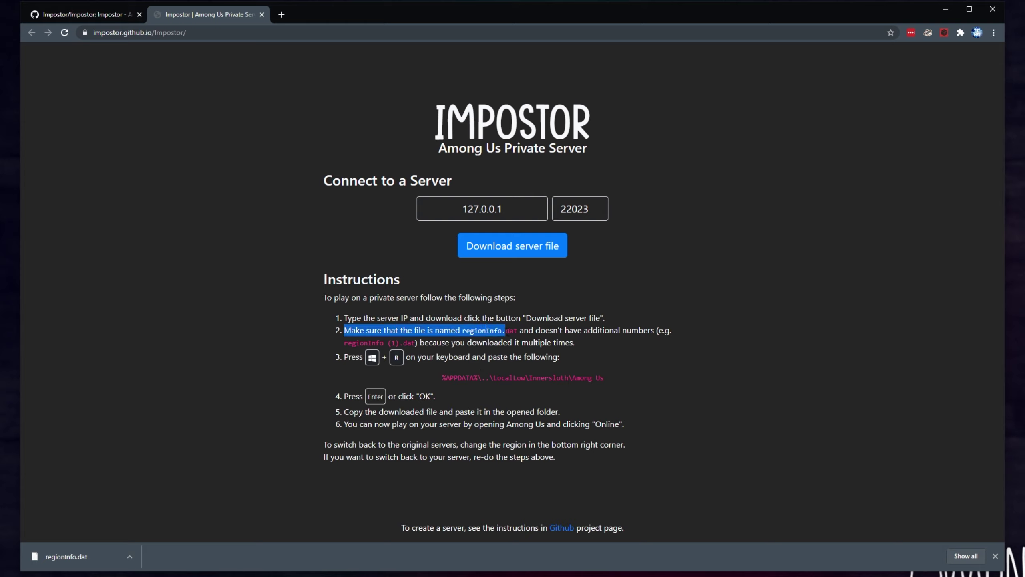
double_click(489, 330)
Step: Copy the Among Us AppData path and open that folder through the Run prompt
drag(442, 377, 603, 379)
right_click(602, 381)
key(super+r)
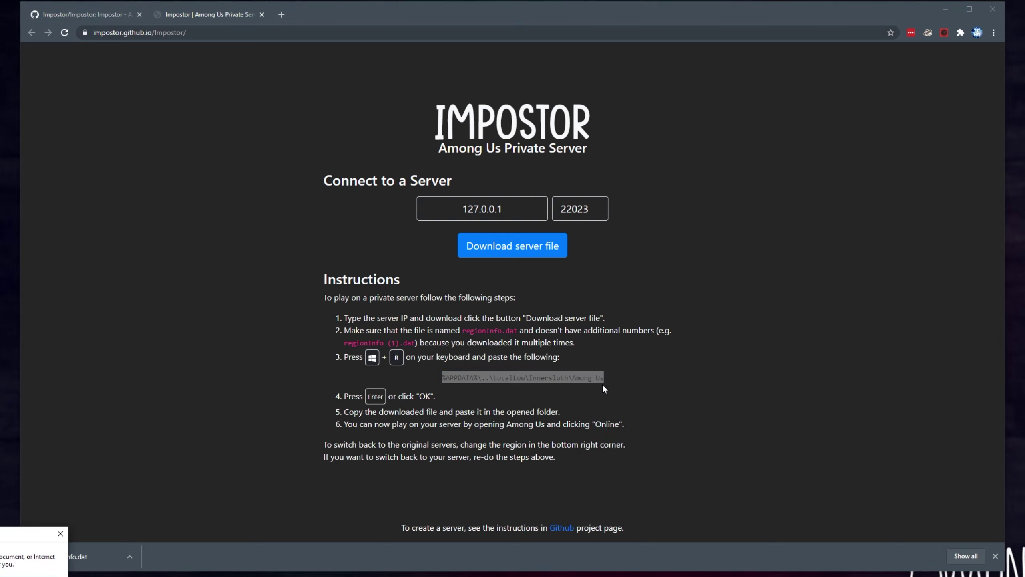
key(ctrl+v)
key(Return)
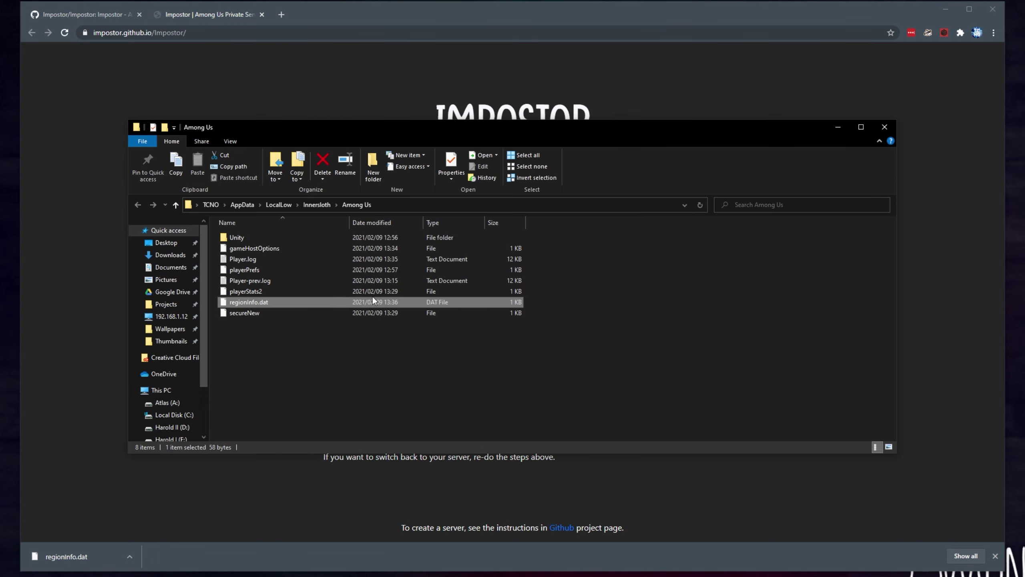
Step: Move the Among Us folder aside and review the closing notes about switching servers back
drag(352, 136, 554, 135)
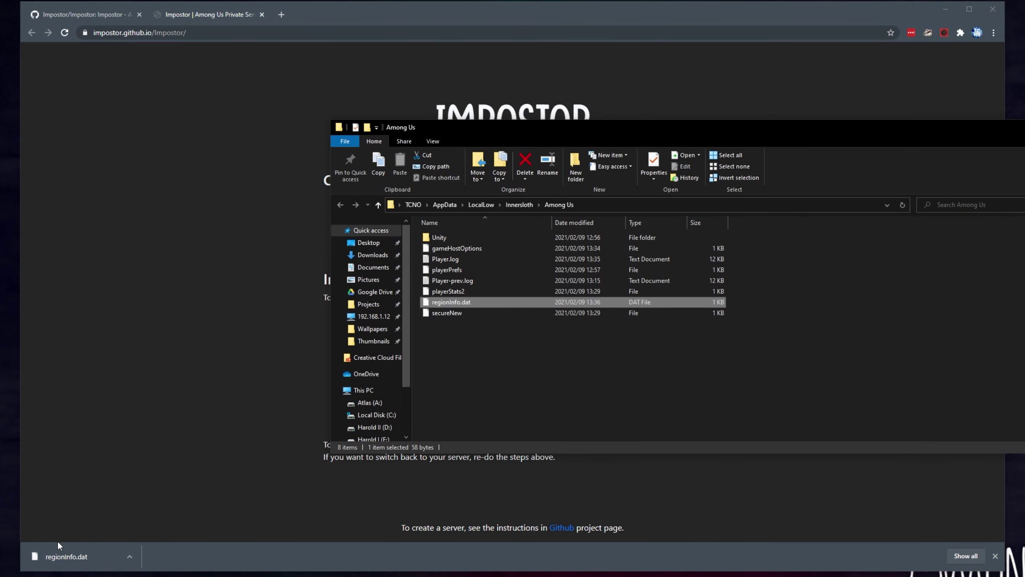
key(alt+Tab)
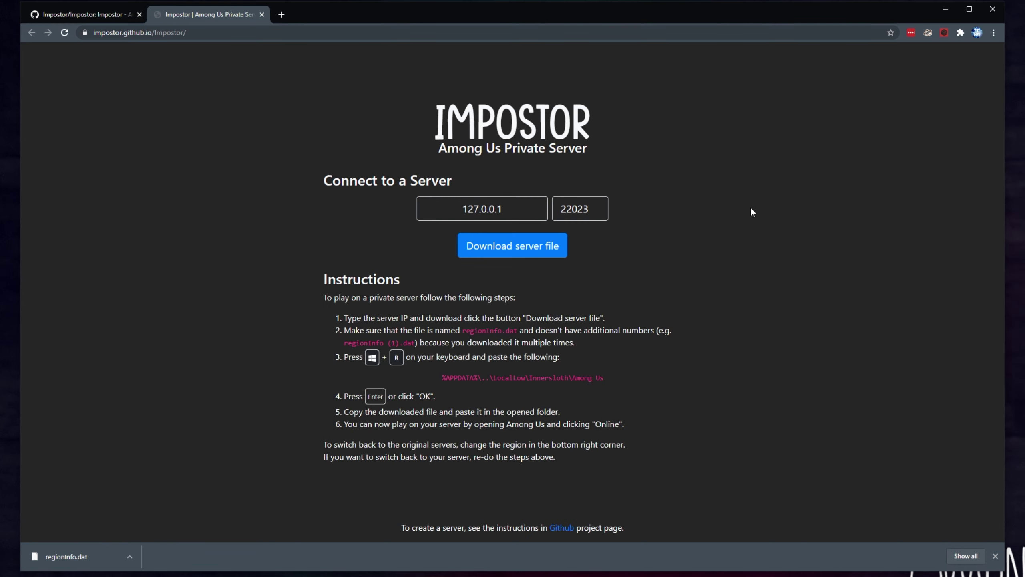
drag(555, 456, 325, 443)
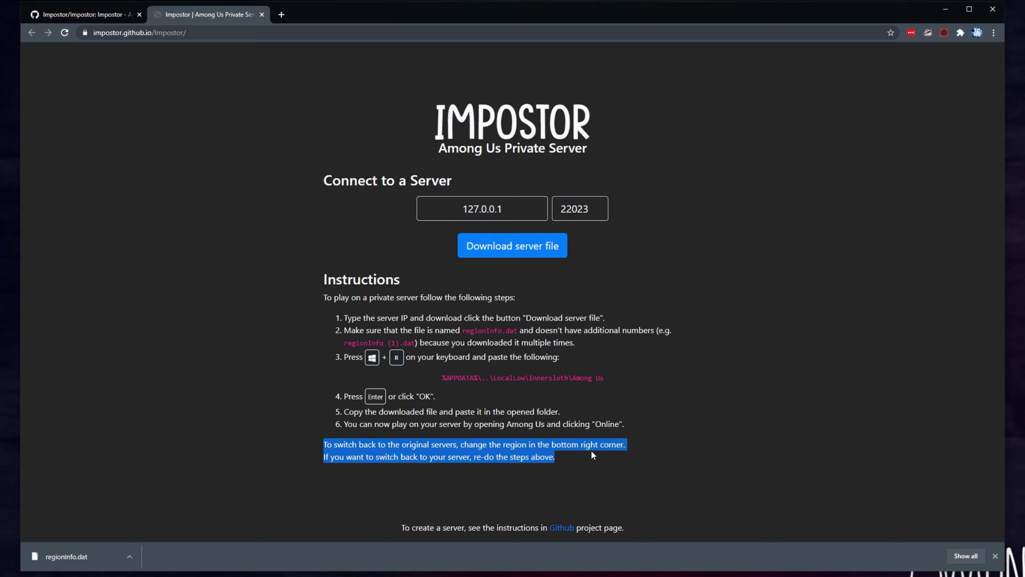
drag(590, 456, 365, 459)
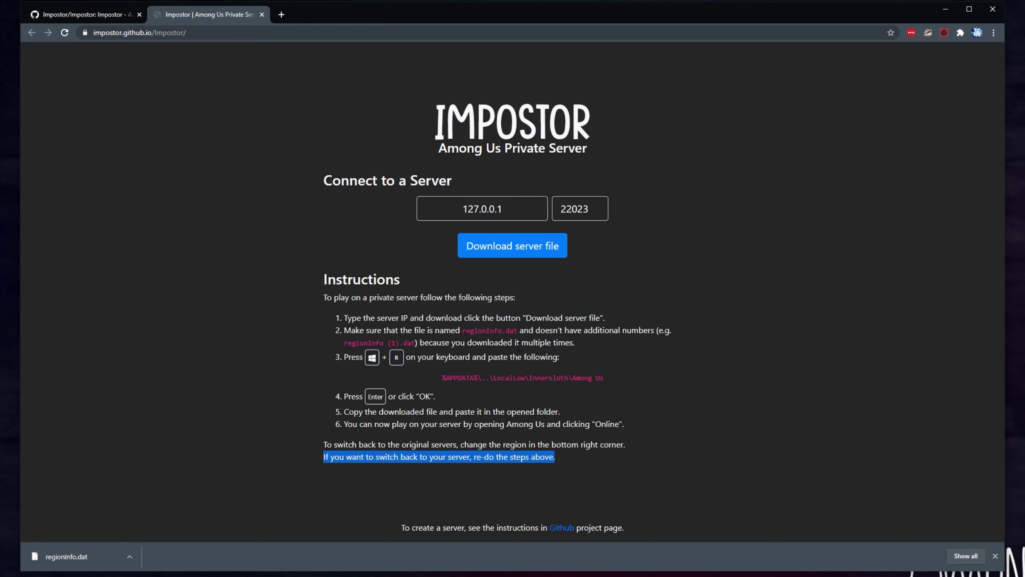
Step: Emulate a Galaxy Fold in DevTools to switch the page to its mobile version, then close DevTools
key(ctrl+shift+i)
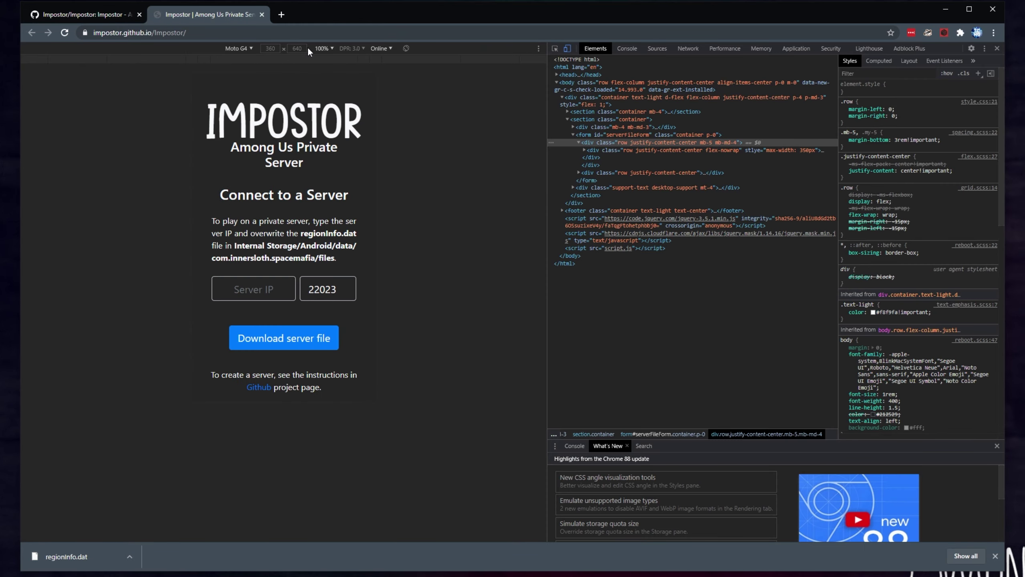
click(246, 48)
click(279, 220)
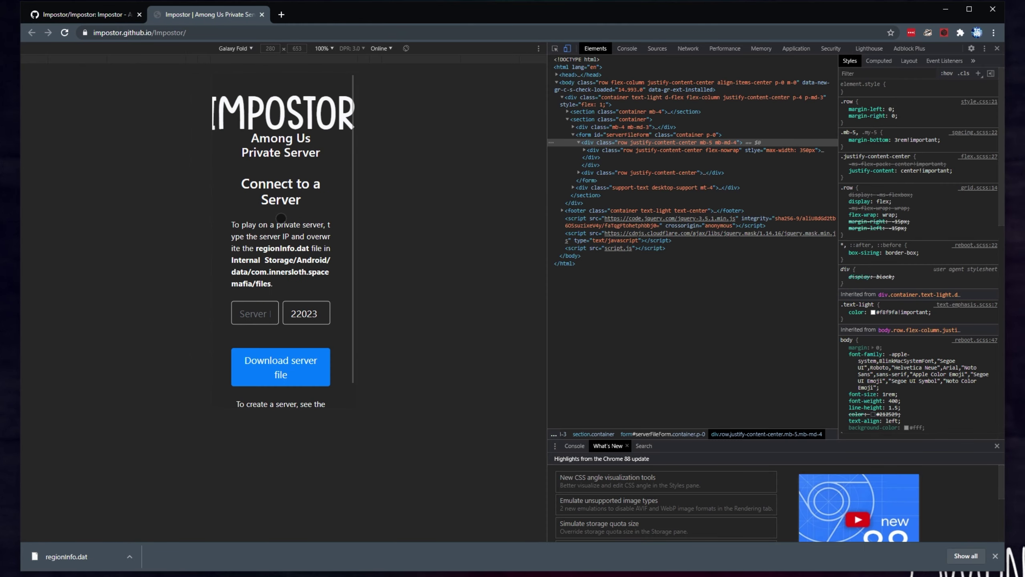
key(ctrl+shift+m)
click(997, 48)
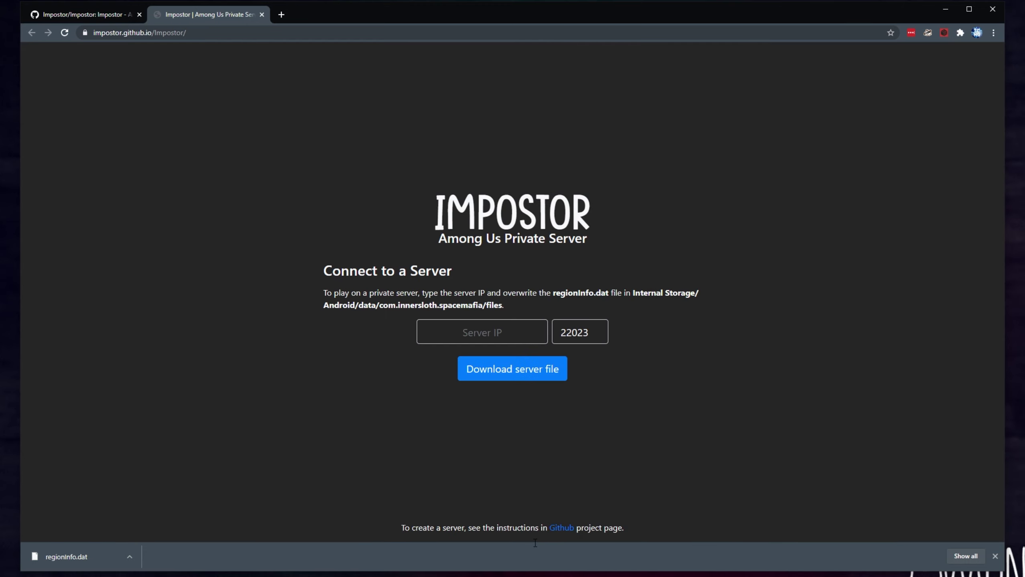
Step: Review the Android path Internal Storage/Android/data/com.innersloth.spacemafia/files for regionInfo.dat
drag(332, 270, 447, 269)
drag(324, 292, 422, 291)
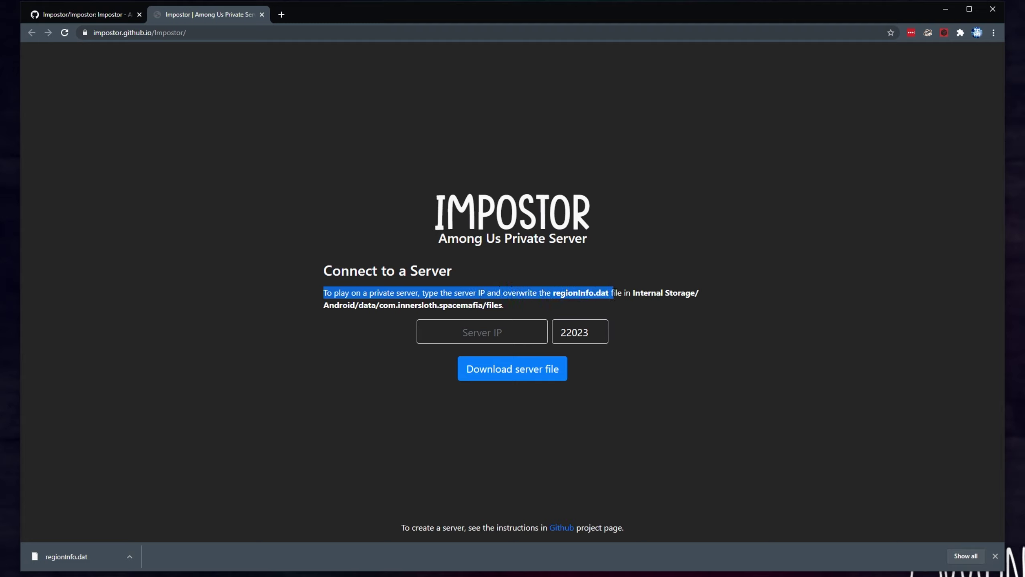
drag(632, 293, 691, 292)
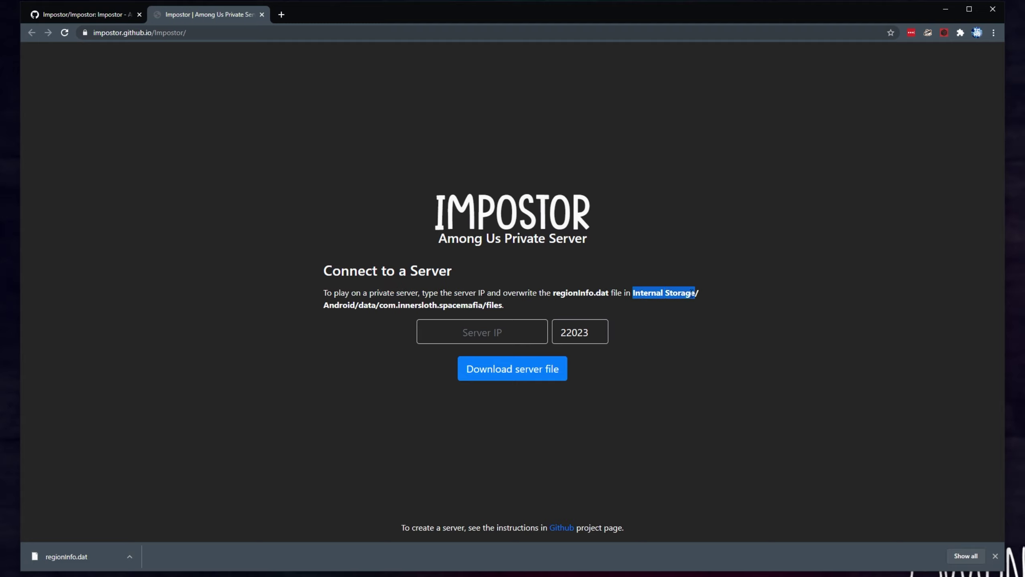
double_click(338, 305)
drag(394, 305, 451, 304)
double_click(495, 305)
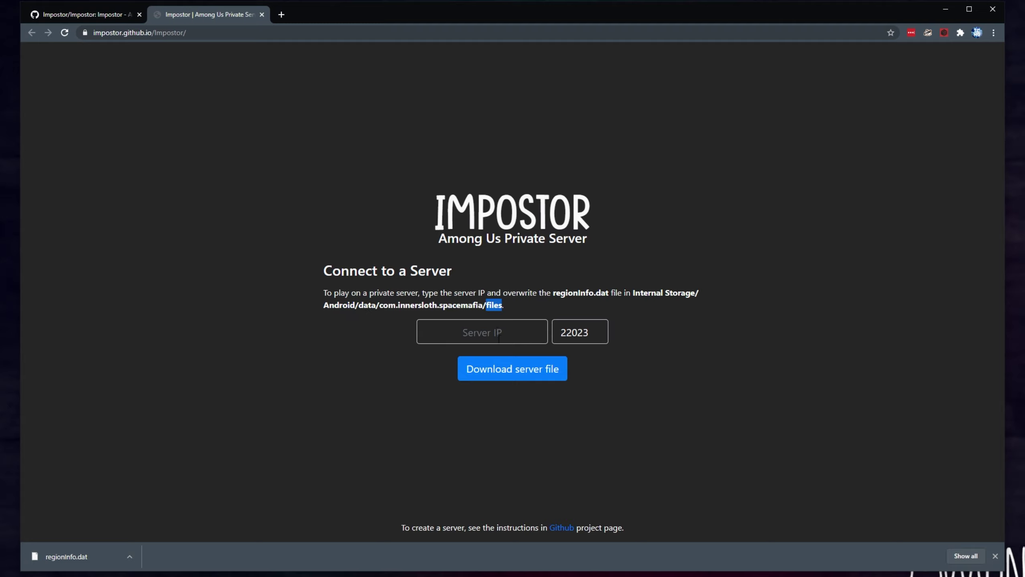
click(490, 324)
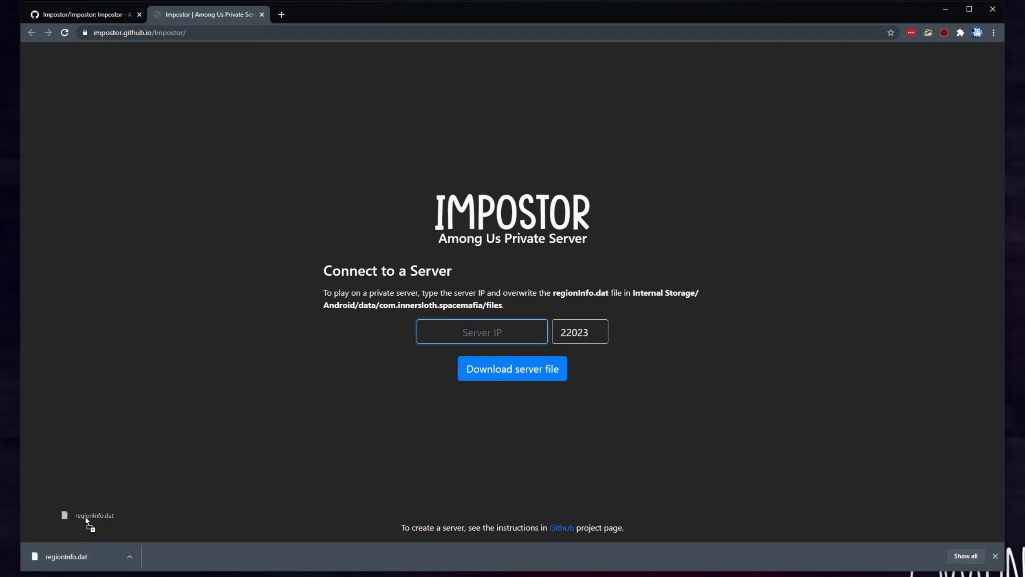
drag(85, 548, 351, 510)
mouse_move(633, 292)
mouse_down()
mouse_move(667, 292)
mouse_move(485, 304)
mouse_move(635, 273)
mouse_move(633, 293)
mouse_up()
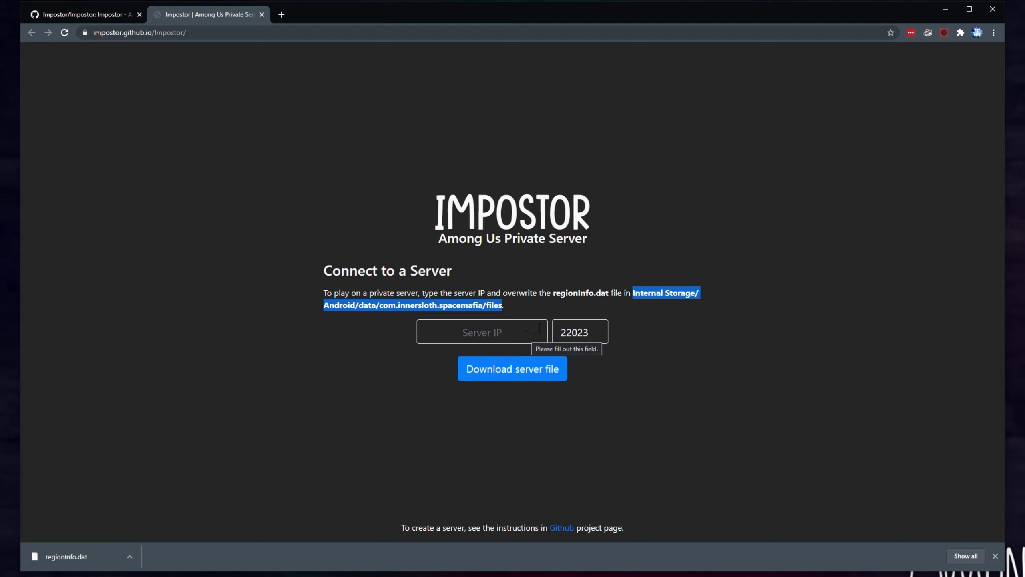
Step: Disconnect the Remote Desktop session to the laptop and minimize the Steam library window
click(583, 295)
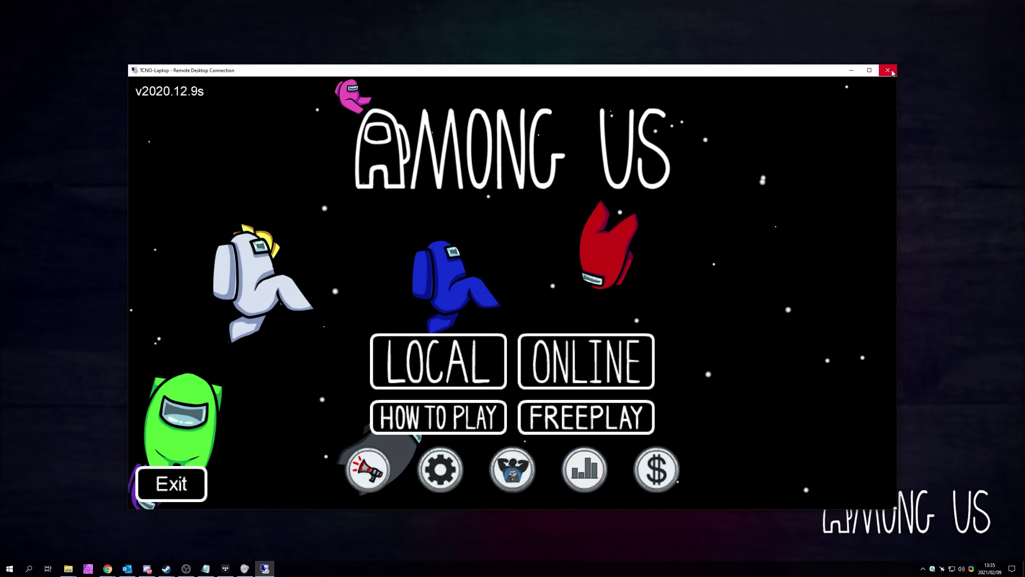
click(887, 70)
click(549, 302)
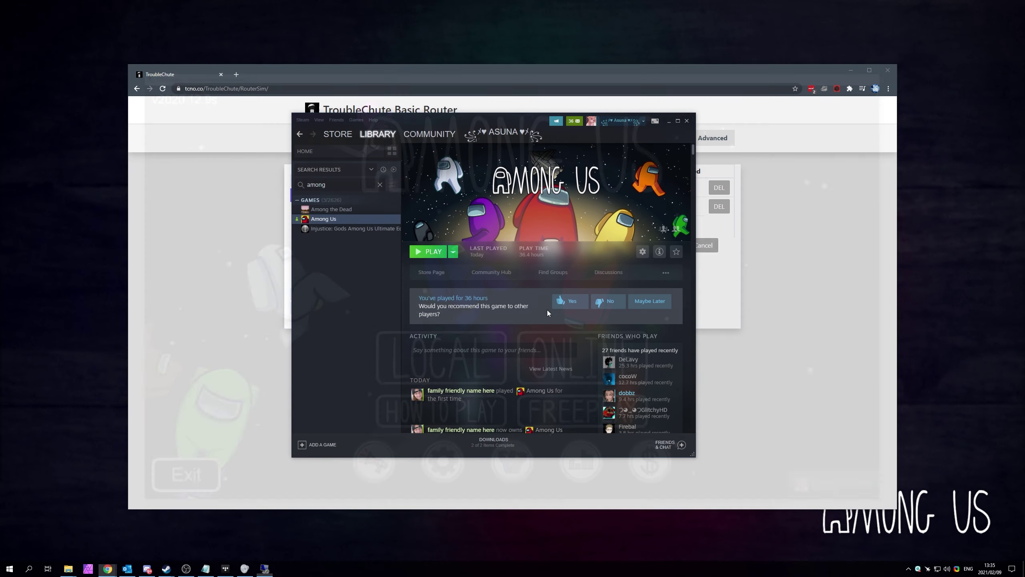
click(669, 121)
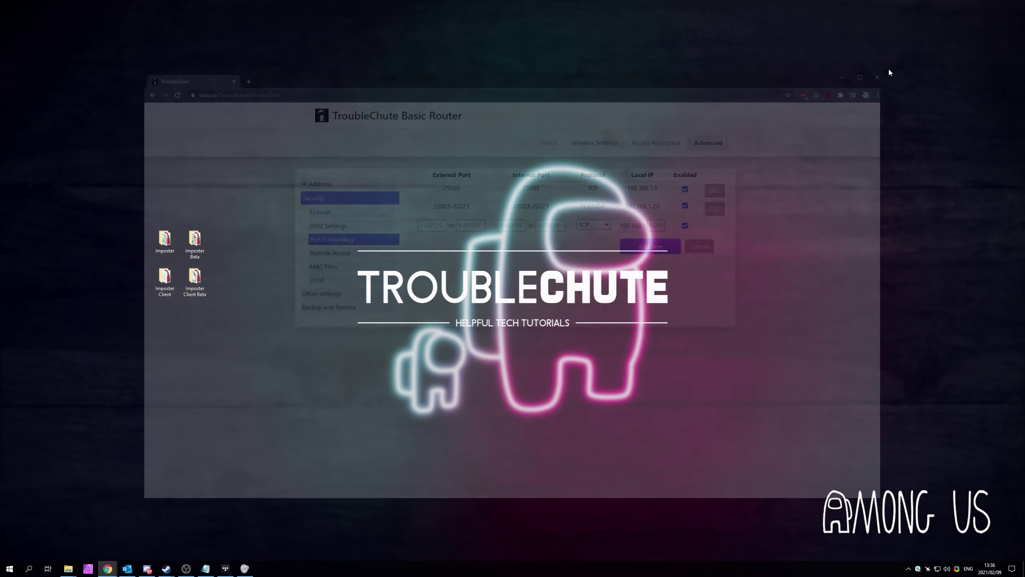